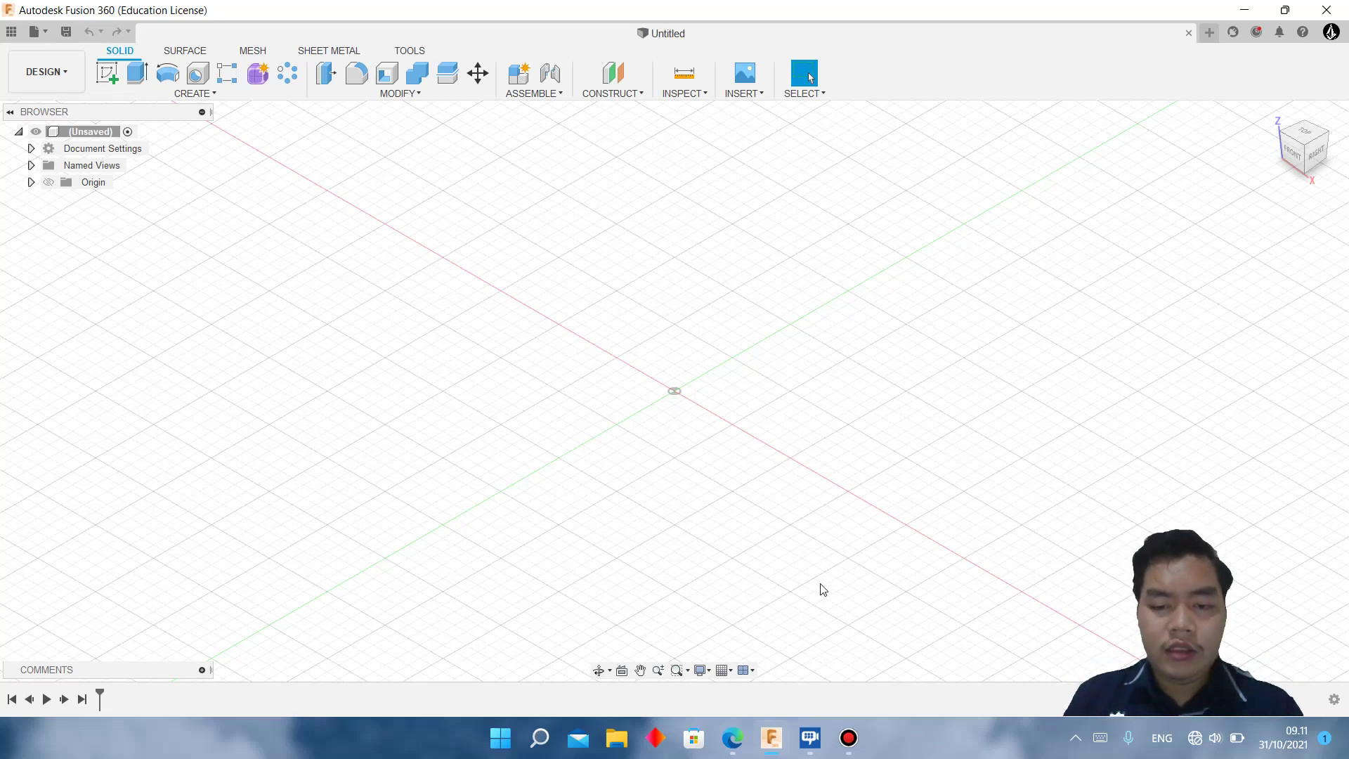
Step: Check the exercise drawing, then start a new sketch on the XZ plane
click(731, 739)
scroll(721, 583, down, 3)
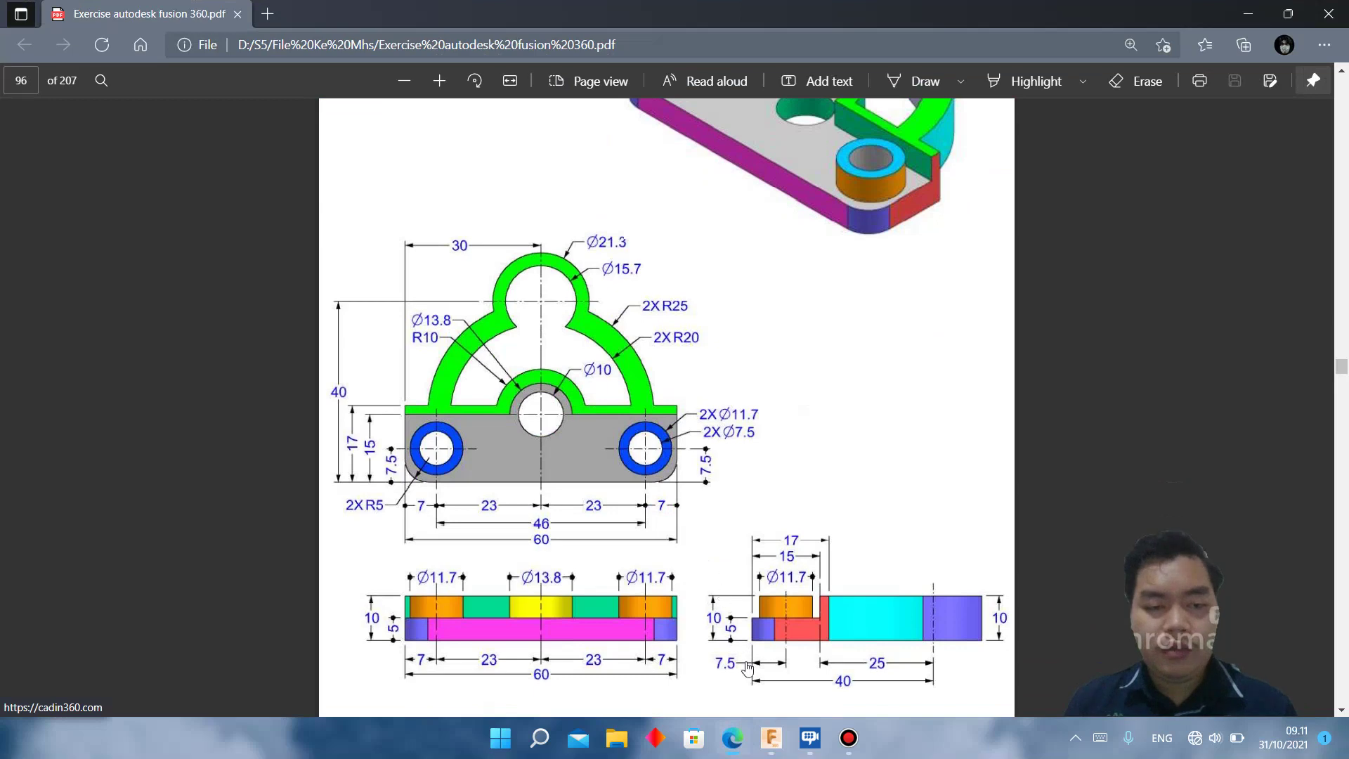
click(771, 737)
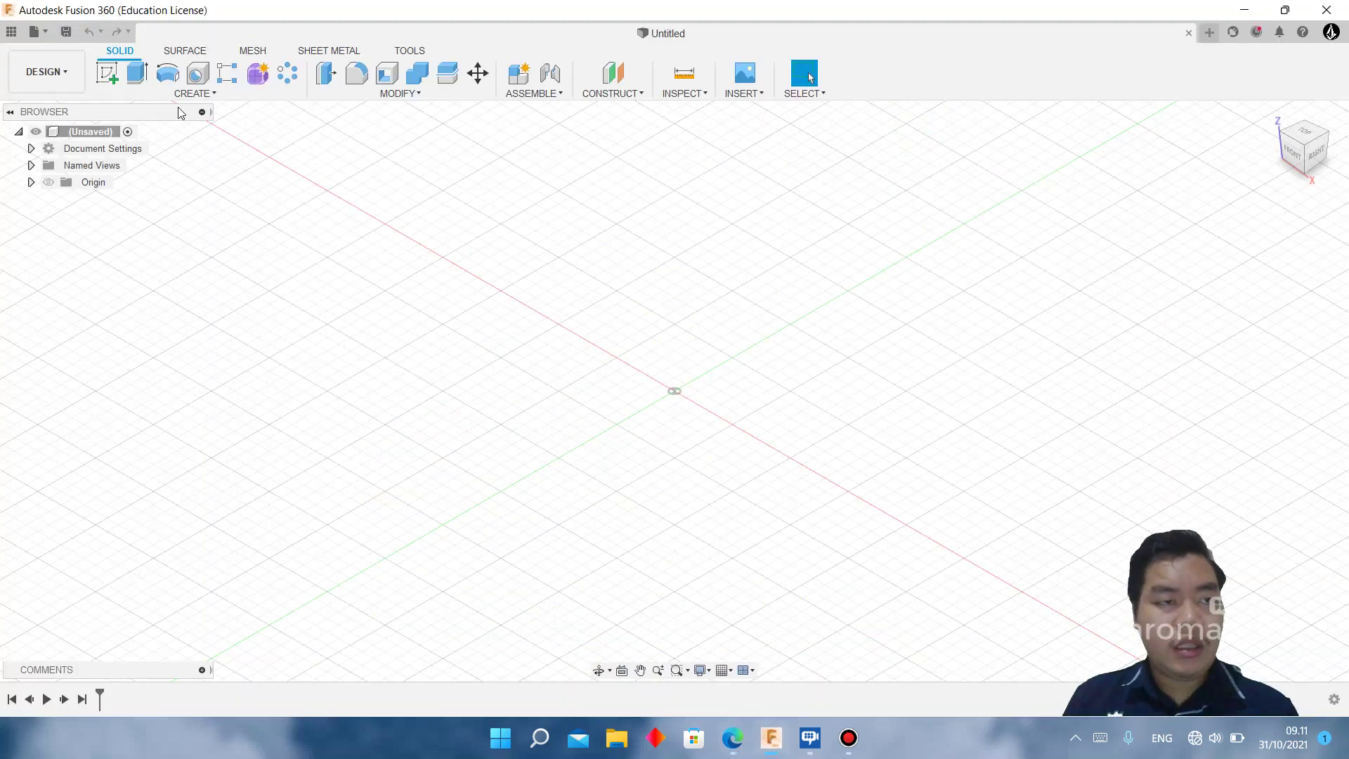
click(107, 73)
click(710, 393)
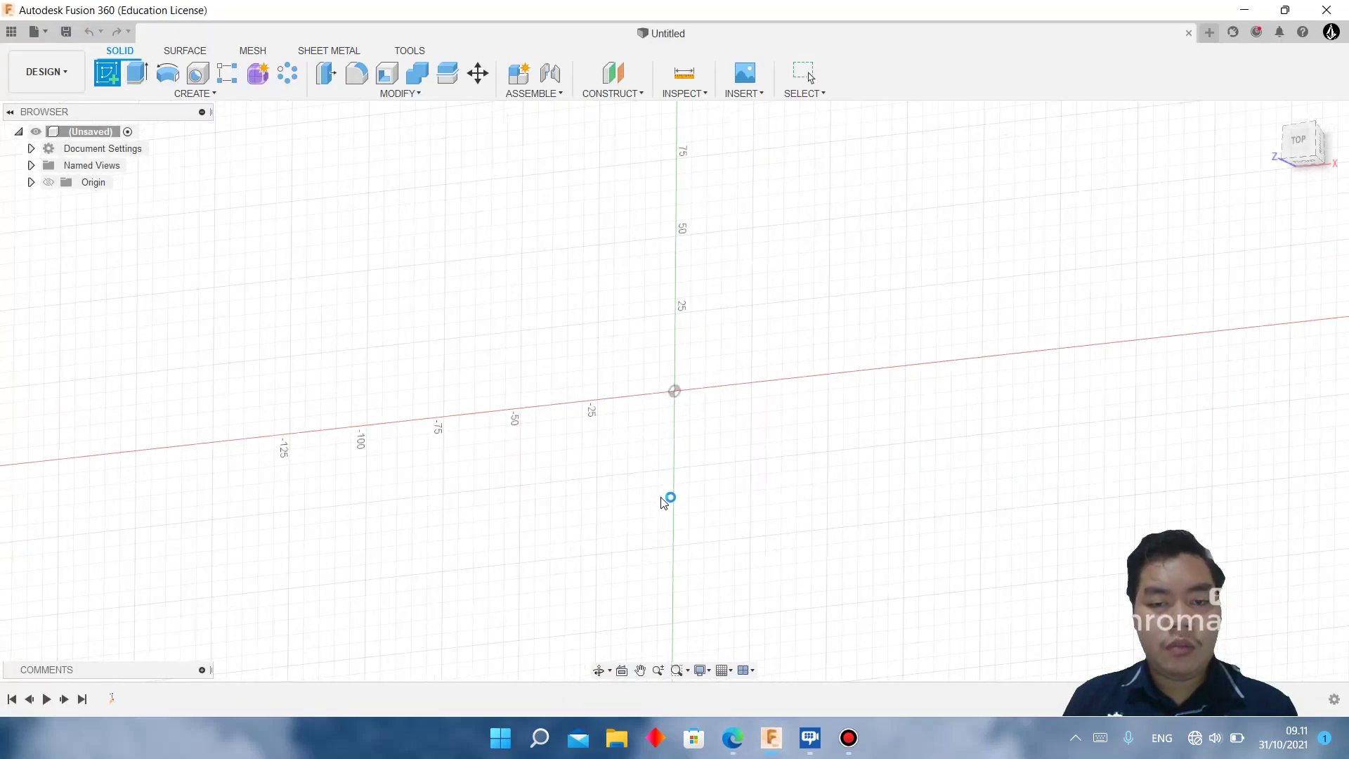
Step: Draw concentric circles at the origin with diameters 10, 13.8 and 20 mm
key(c)
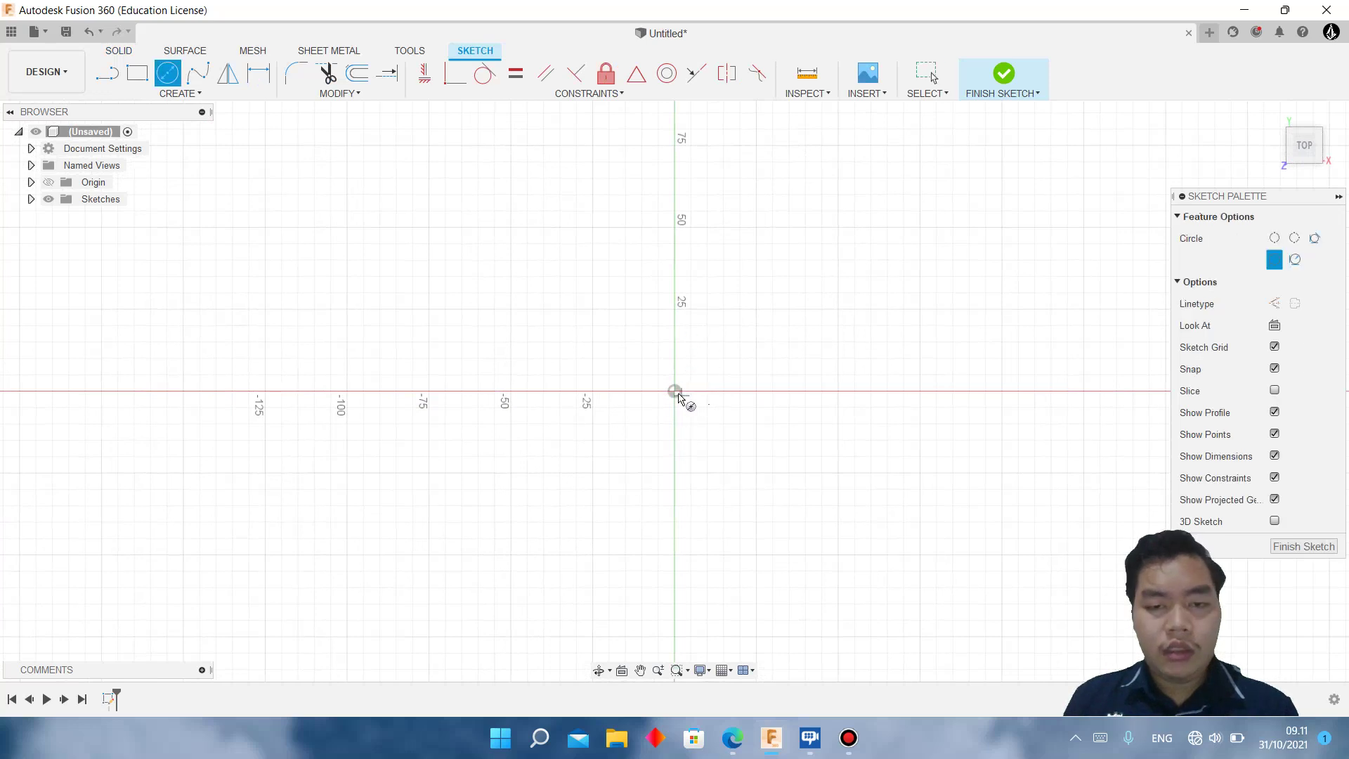
click(676, 392)
text(10)
key(Return)
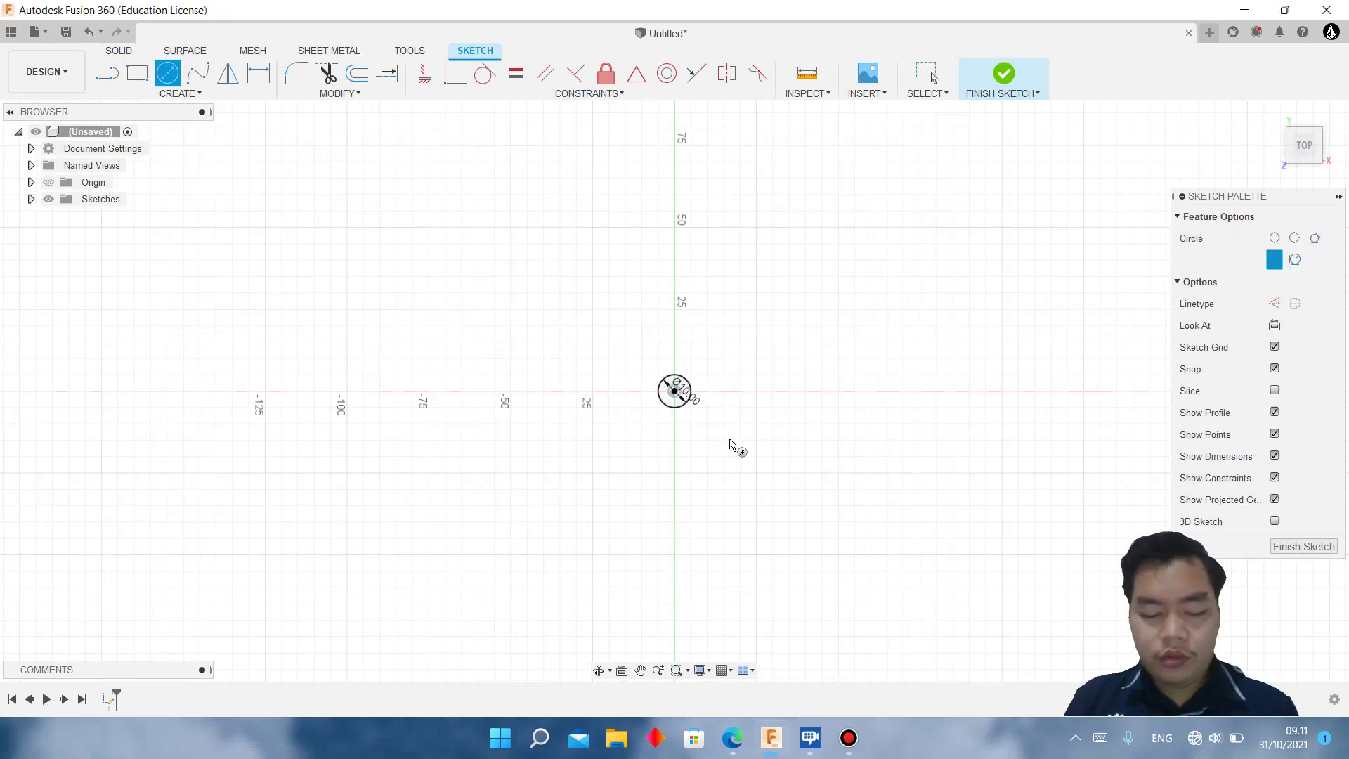
click(676, 392)
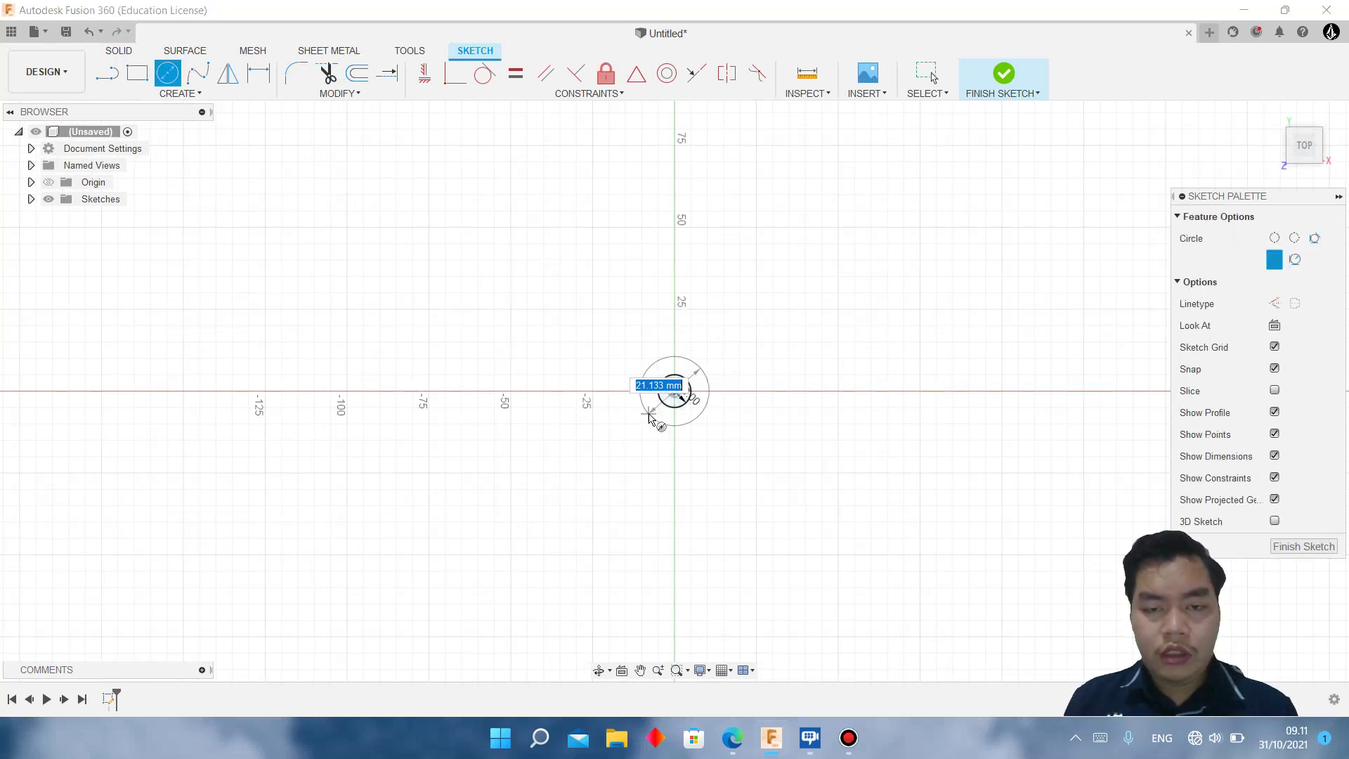
text(13)
key(Return)
key(Escape)
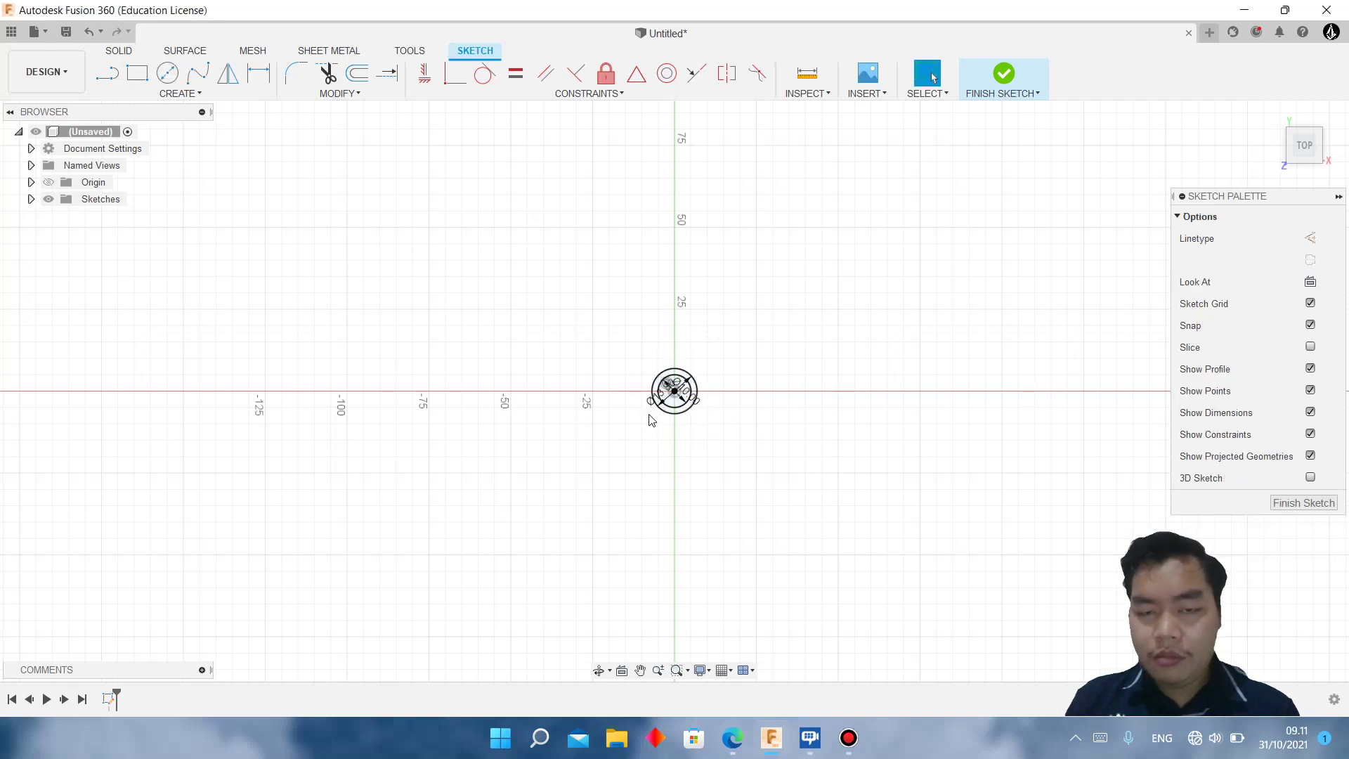
key(c)
click(674, 392)
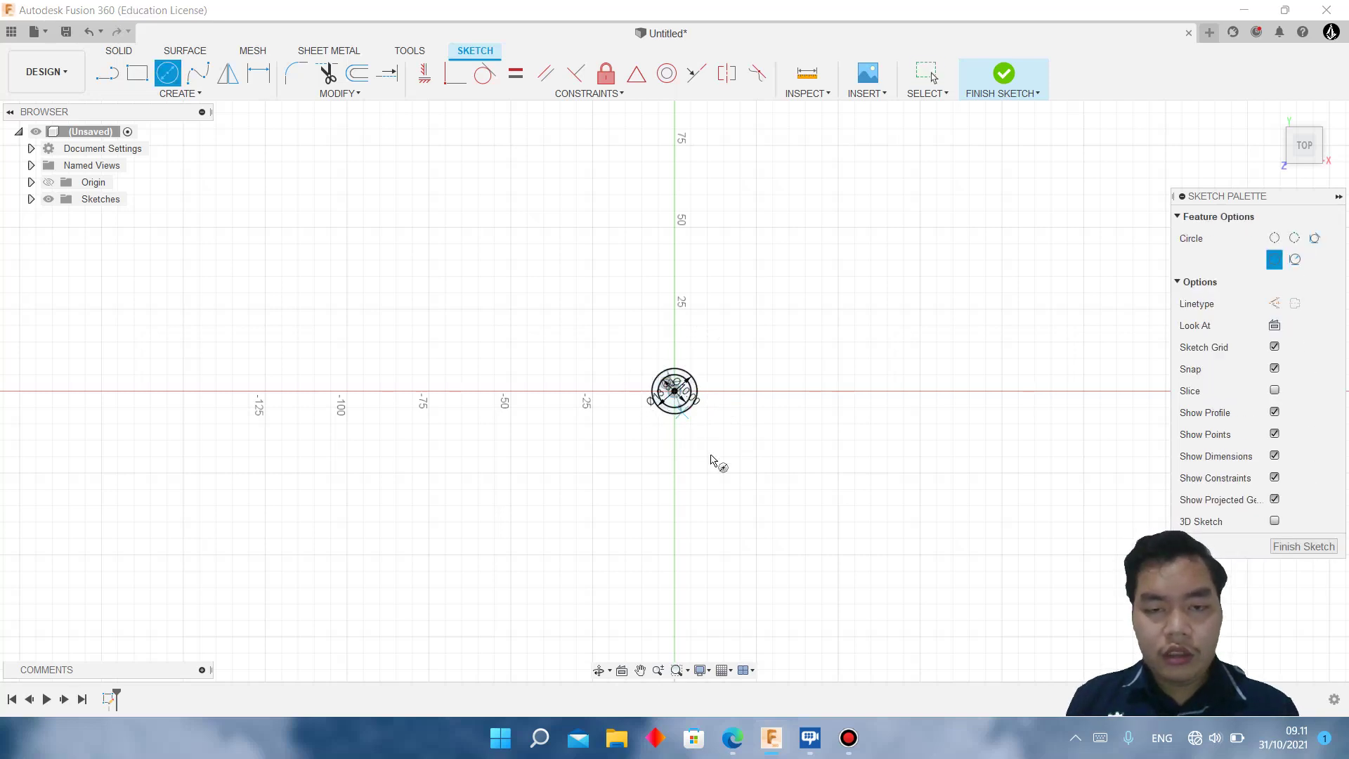
text(20)
key(Return)
key(Escape)
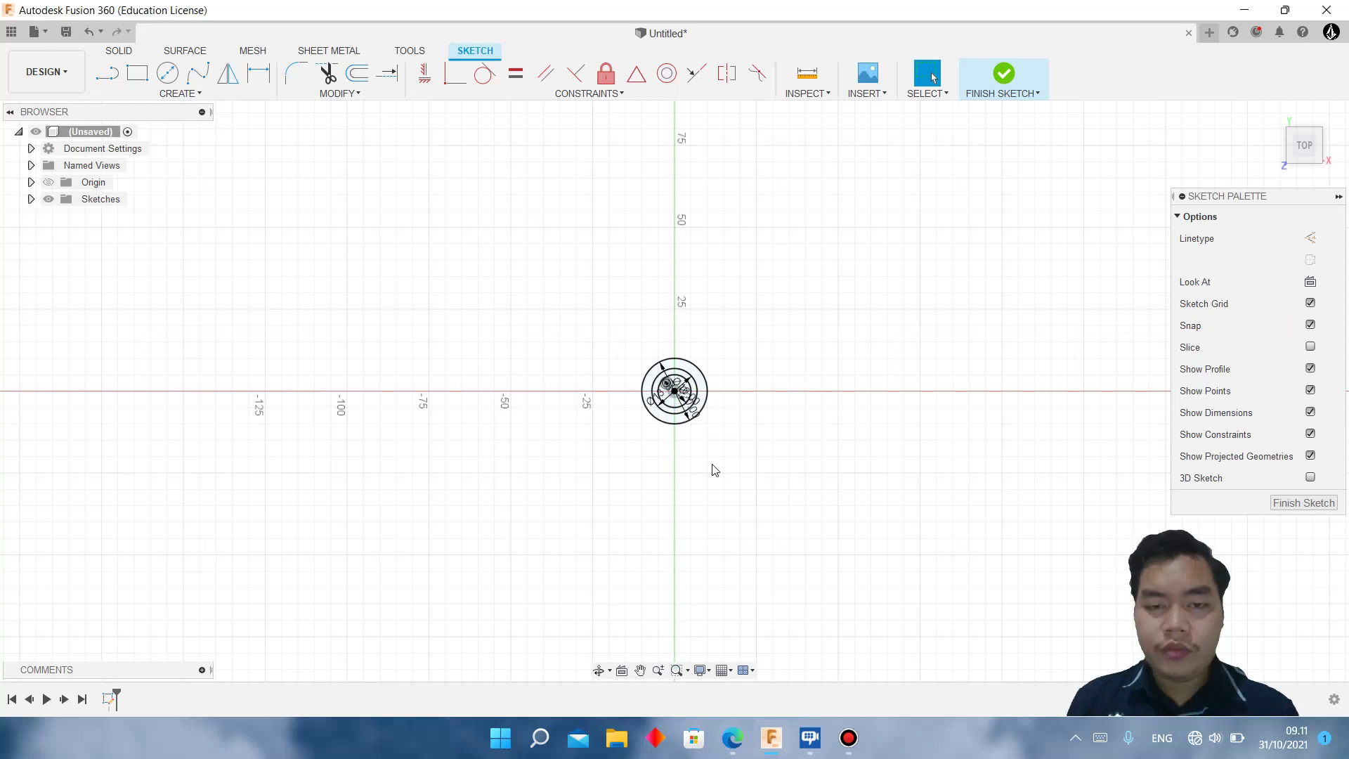
Step: Move the Ø13.80, Ø10.00 and Ø20.00 labels outward and recheck the drawing
scroll(715, 470, up, 3)
middle_drag(747, 316, 660, 401)
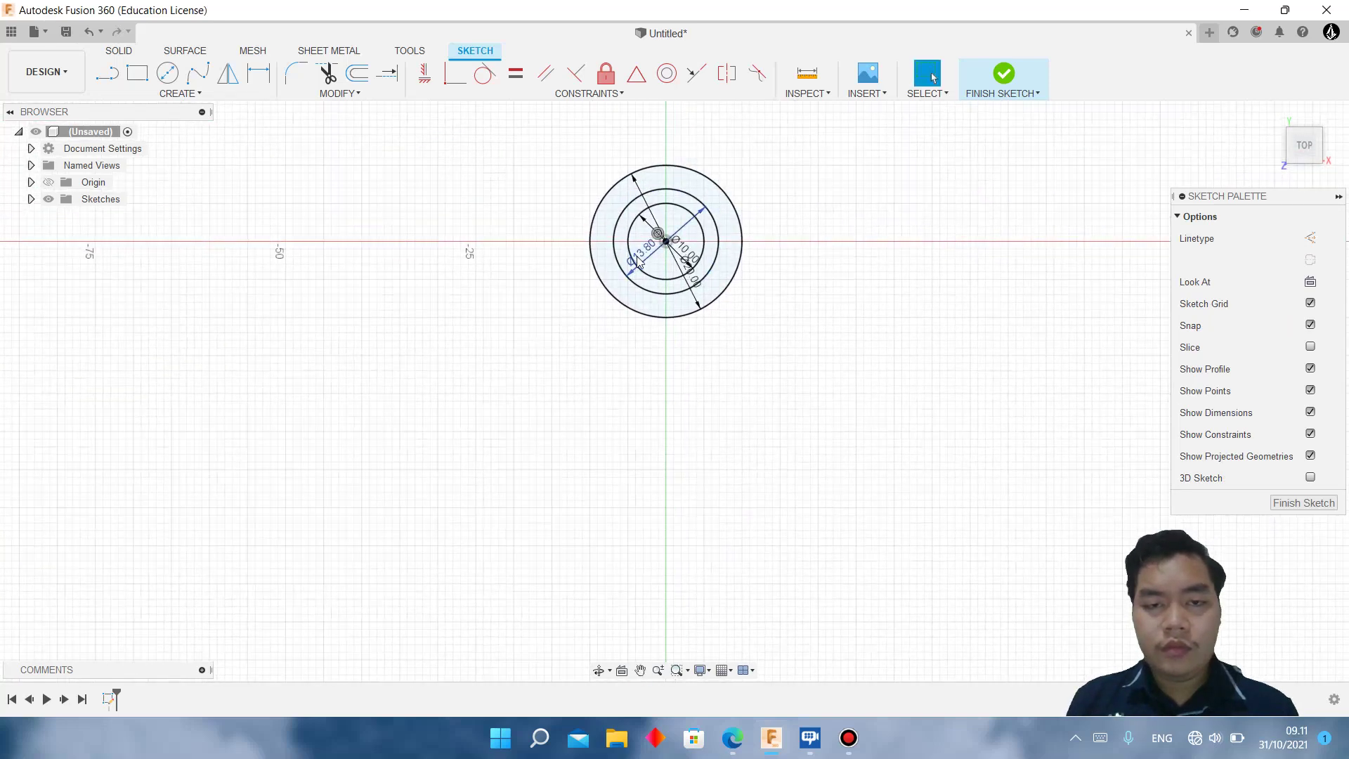
drag(637, 262, 383, 340)
drag(687, 255, 871, 372)
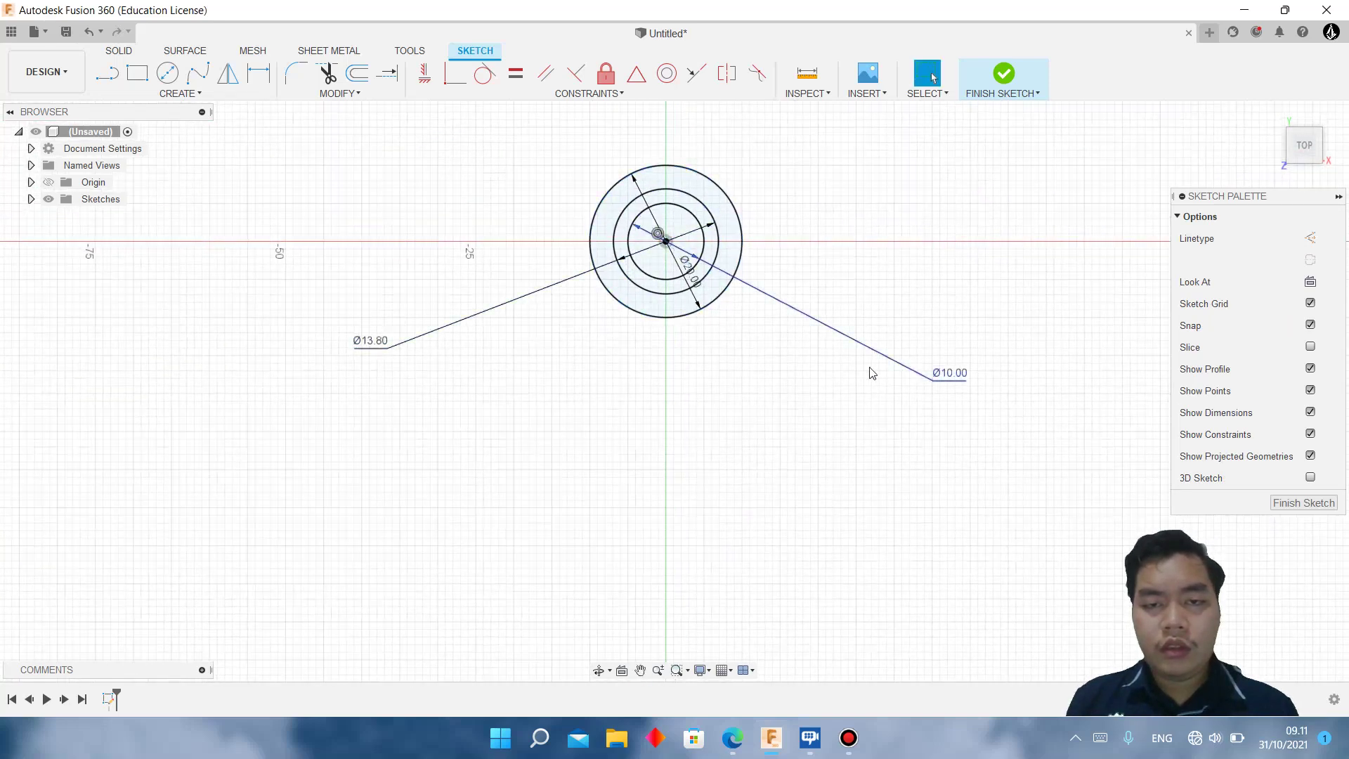
click(703, 288)
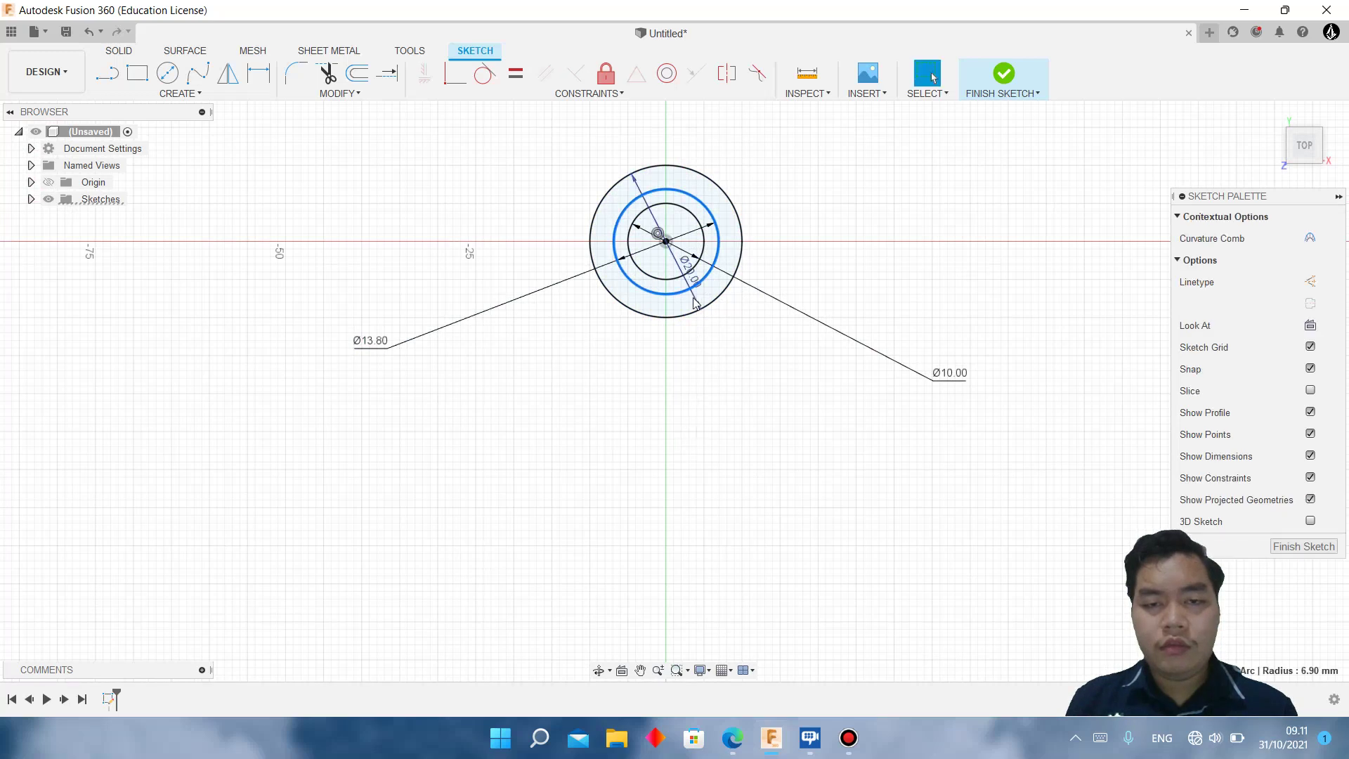
drag(694, 302, 689, 383)
click(743, 748)
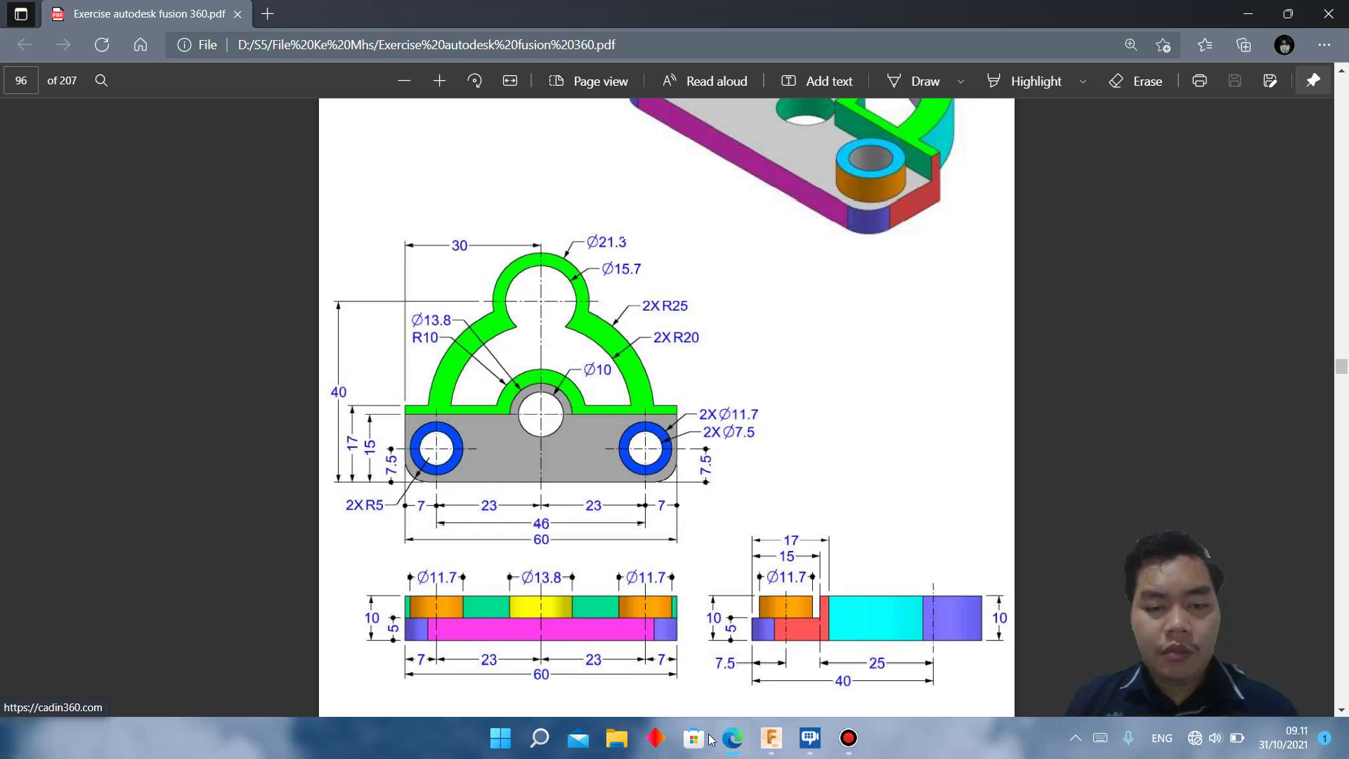
click(733, 737)
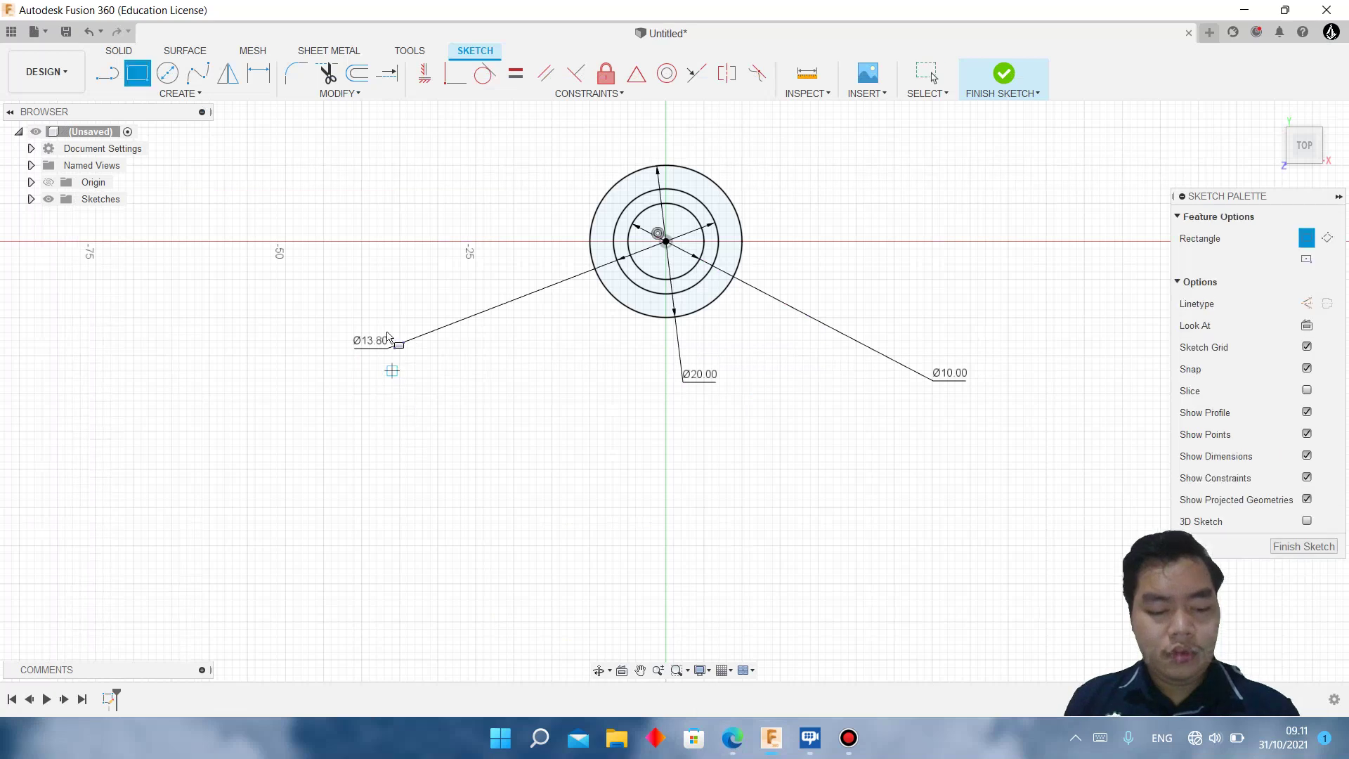
Step: Draw a 60 × 15 mm rectangle across the circles
click(461, 241)
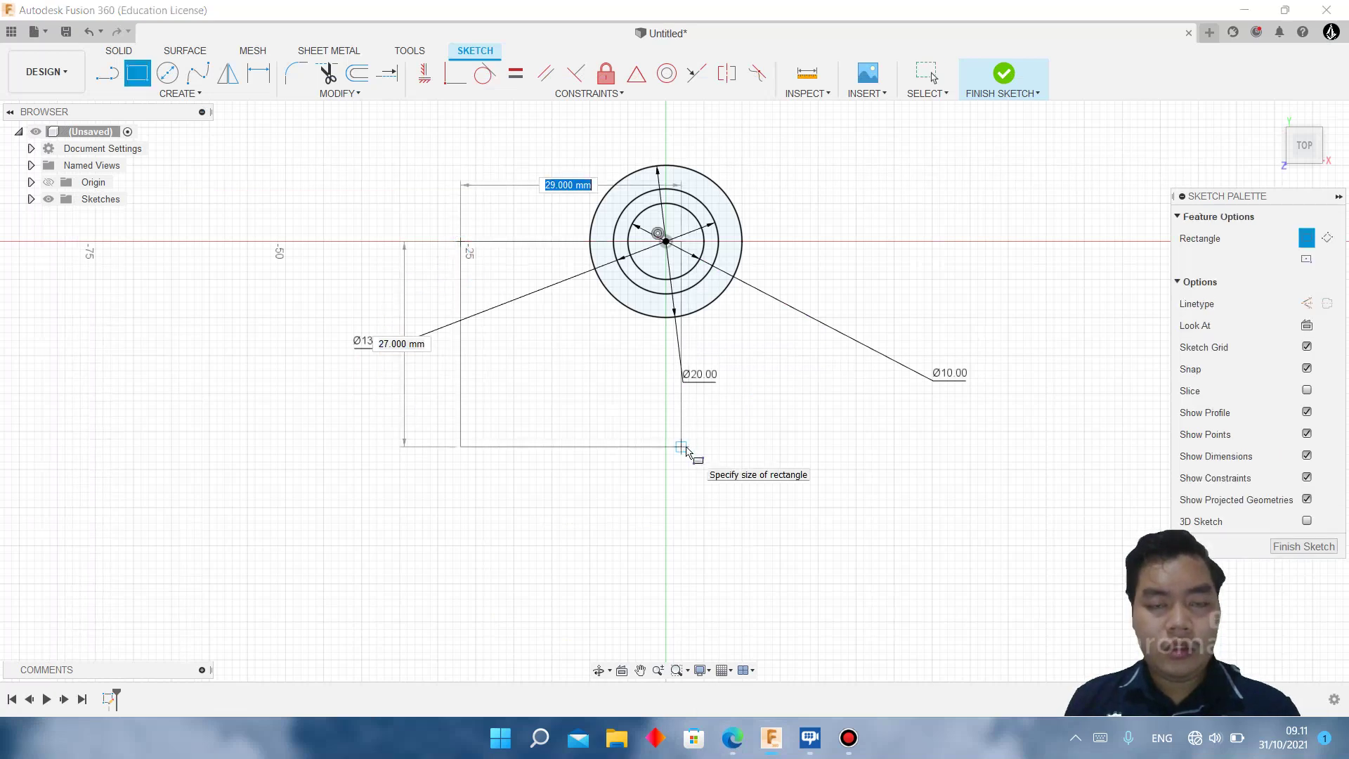
text(15)
key(Tab)
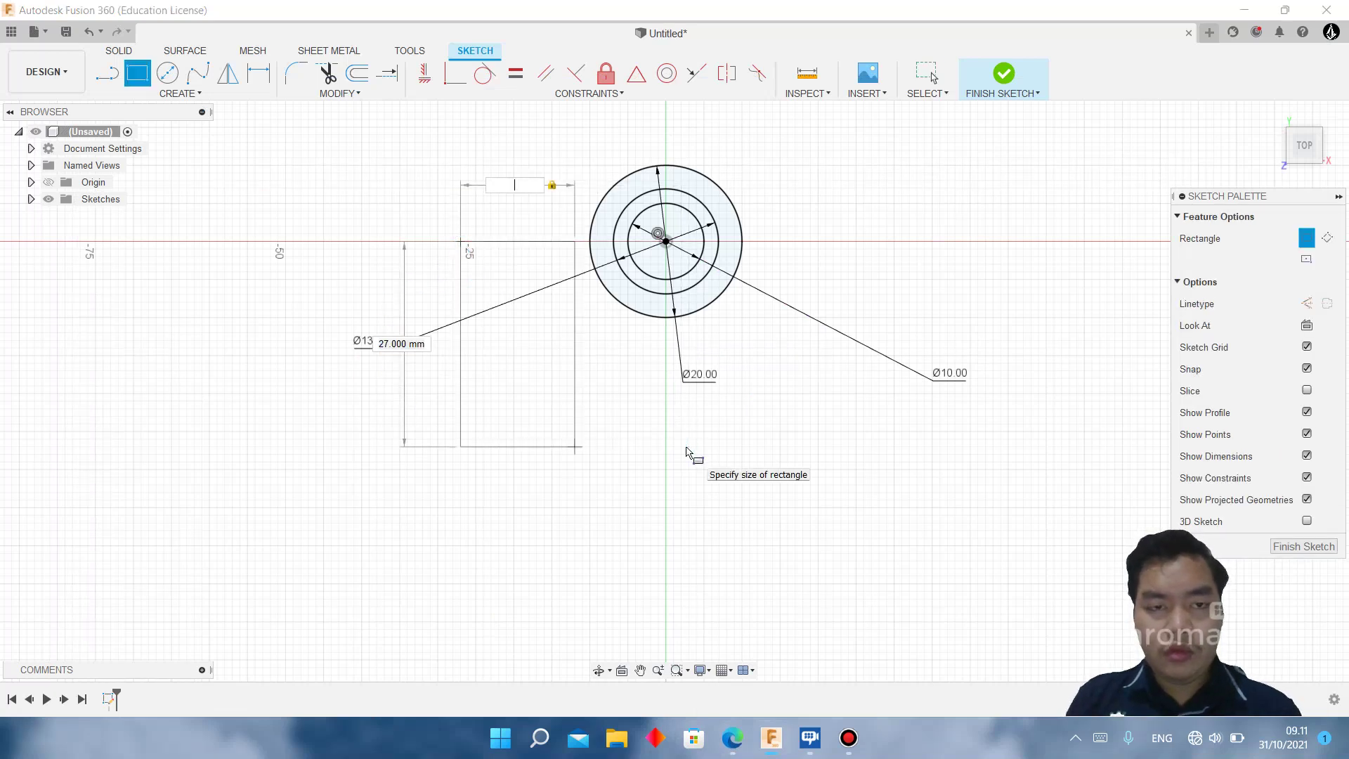
text(0)
key(Tab)
text(15)
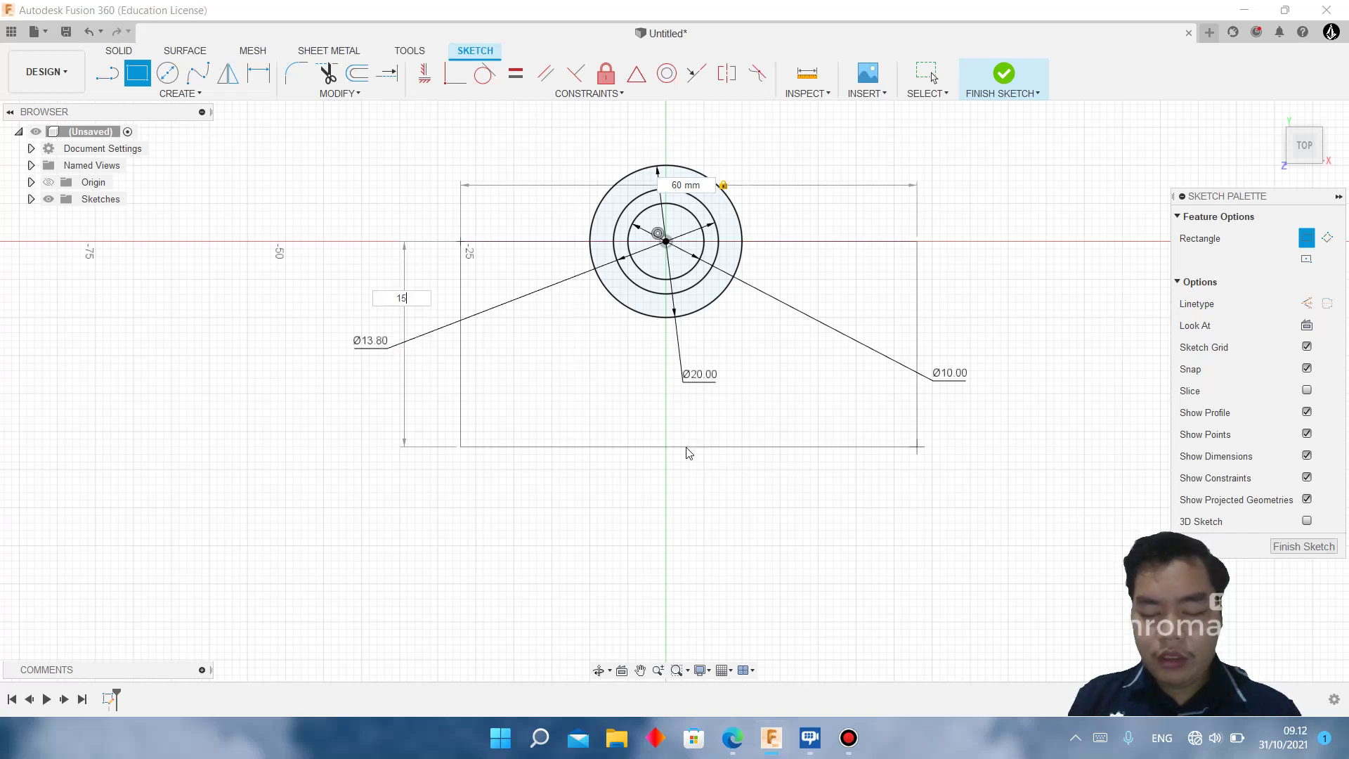
key(Return)
Step: Dimension the rectangle's left edge 30 mm from the circle centre
key(d)
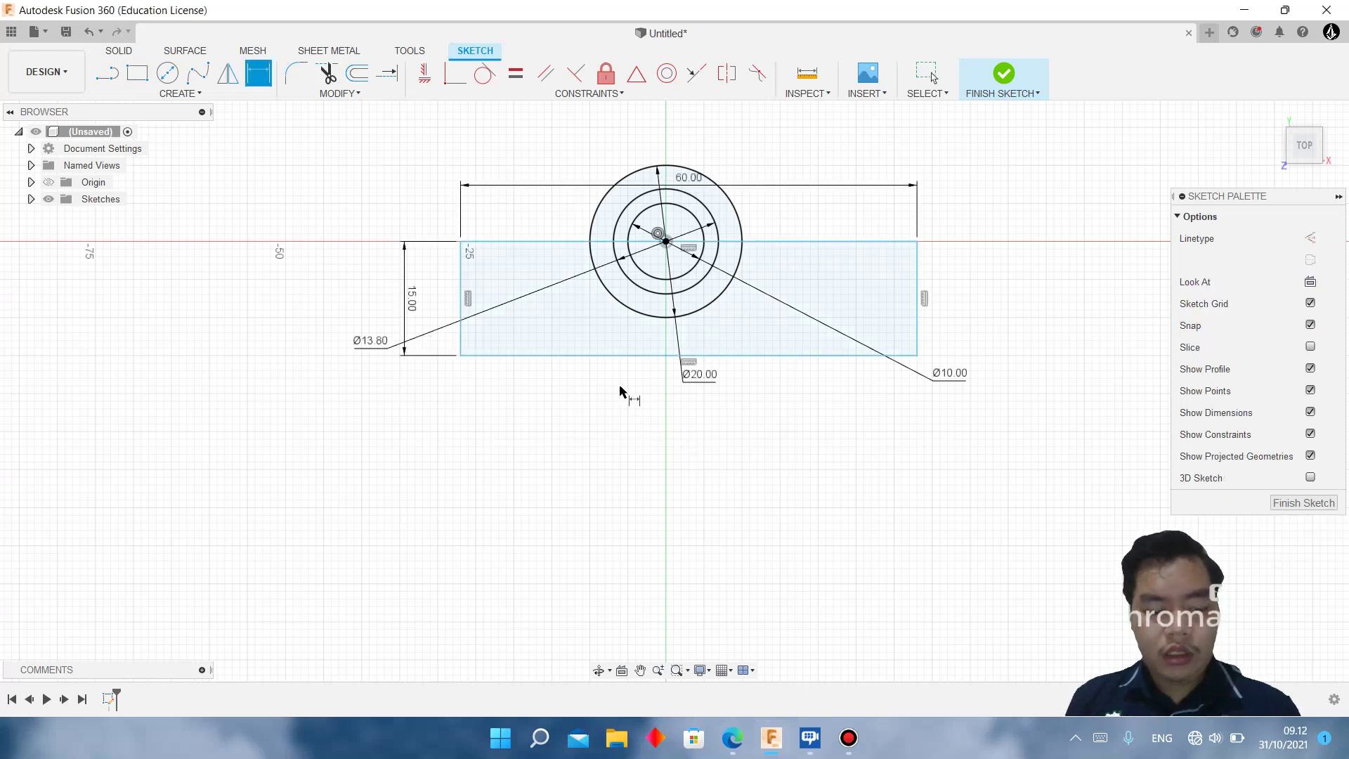
click(461, 337)
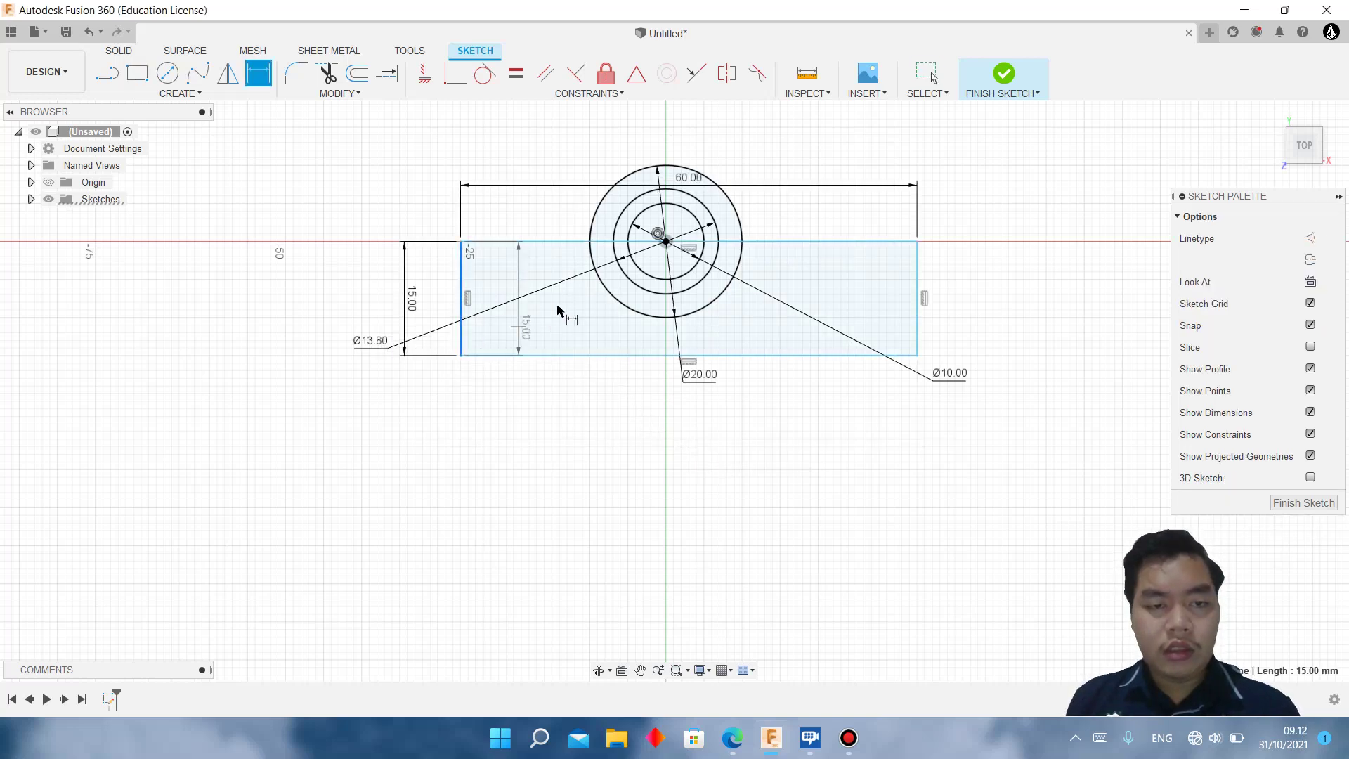
click(665, 241)
click(612, 533)
text(30)
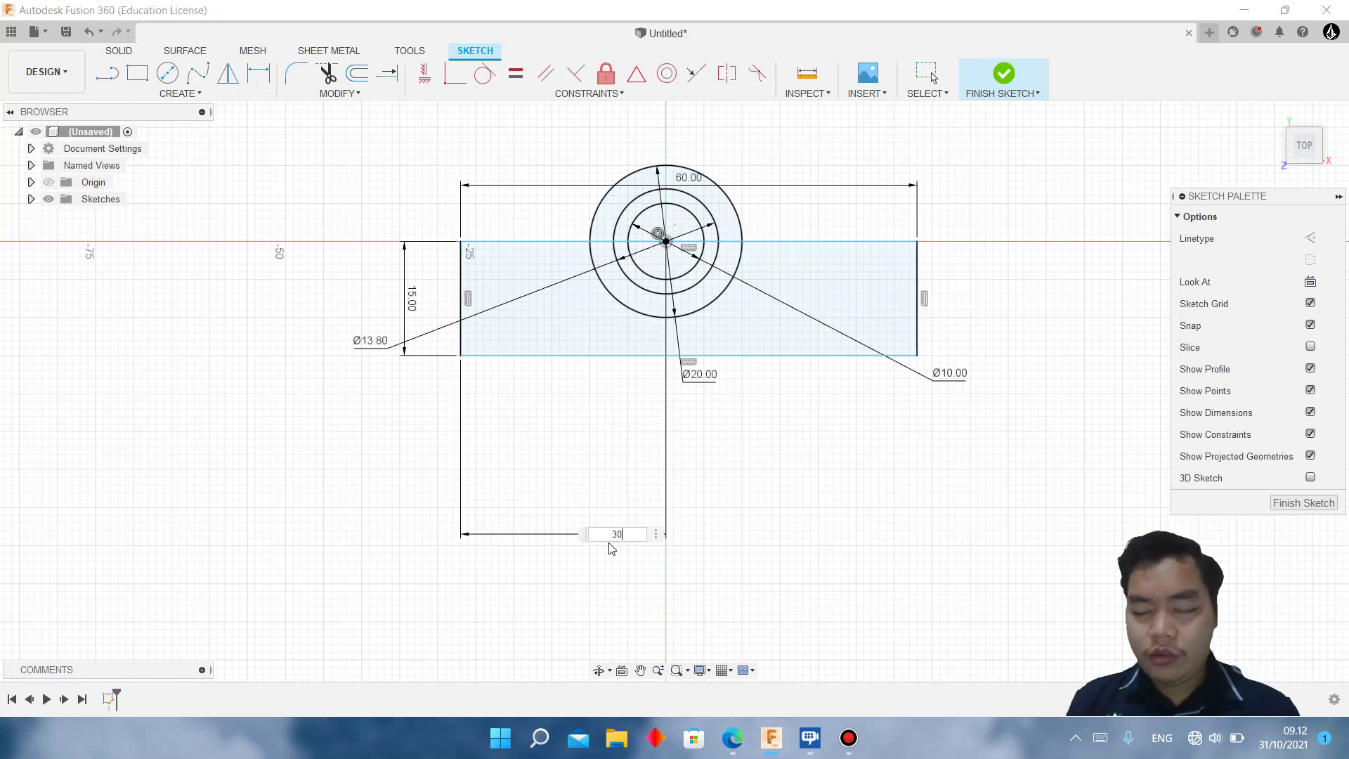
key(Return)
middle_drag(654, 389, 562, 605)
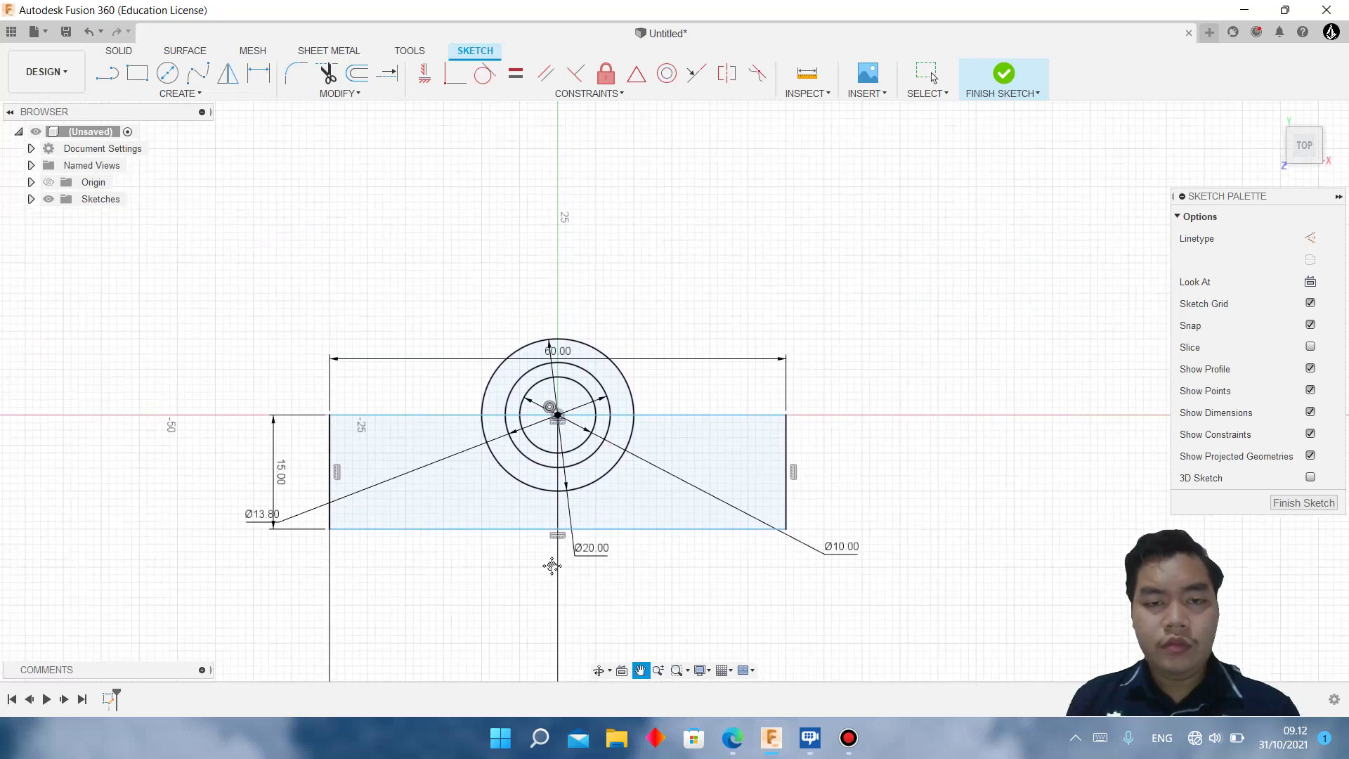
Step: Draw a second 60 mm wide, 17 mm tall rectangle from the lower-left corner
key(r)
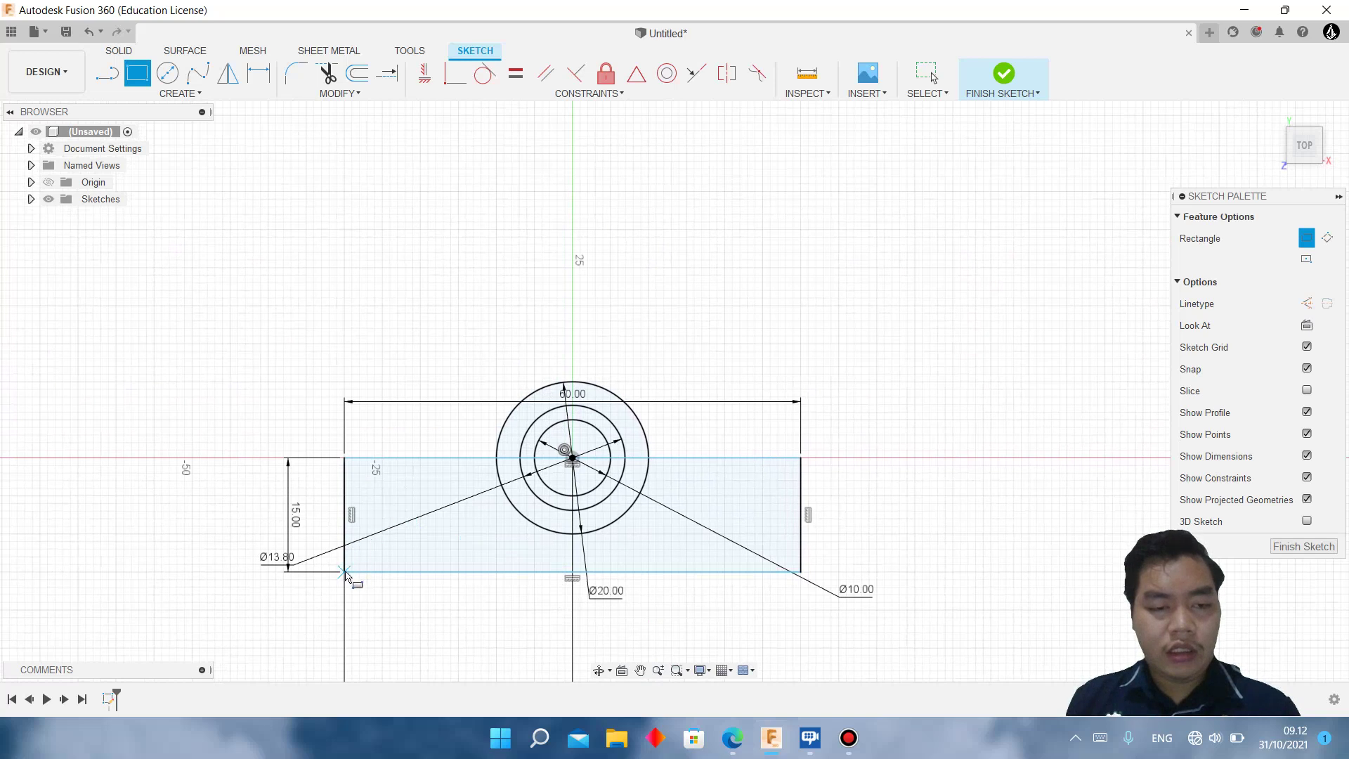
click(345, 572)
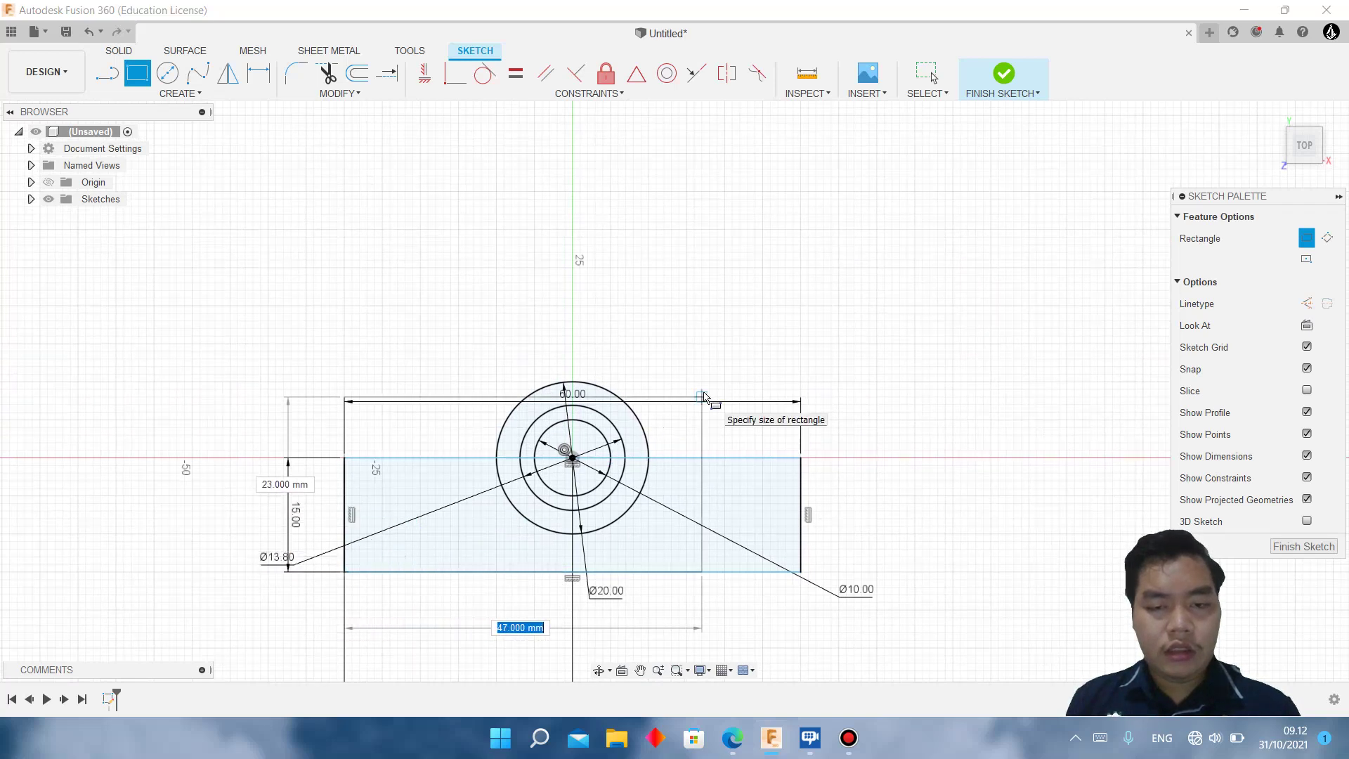
text(60)
key(Tab)
key(Return)
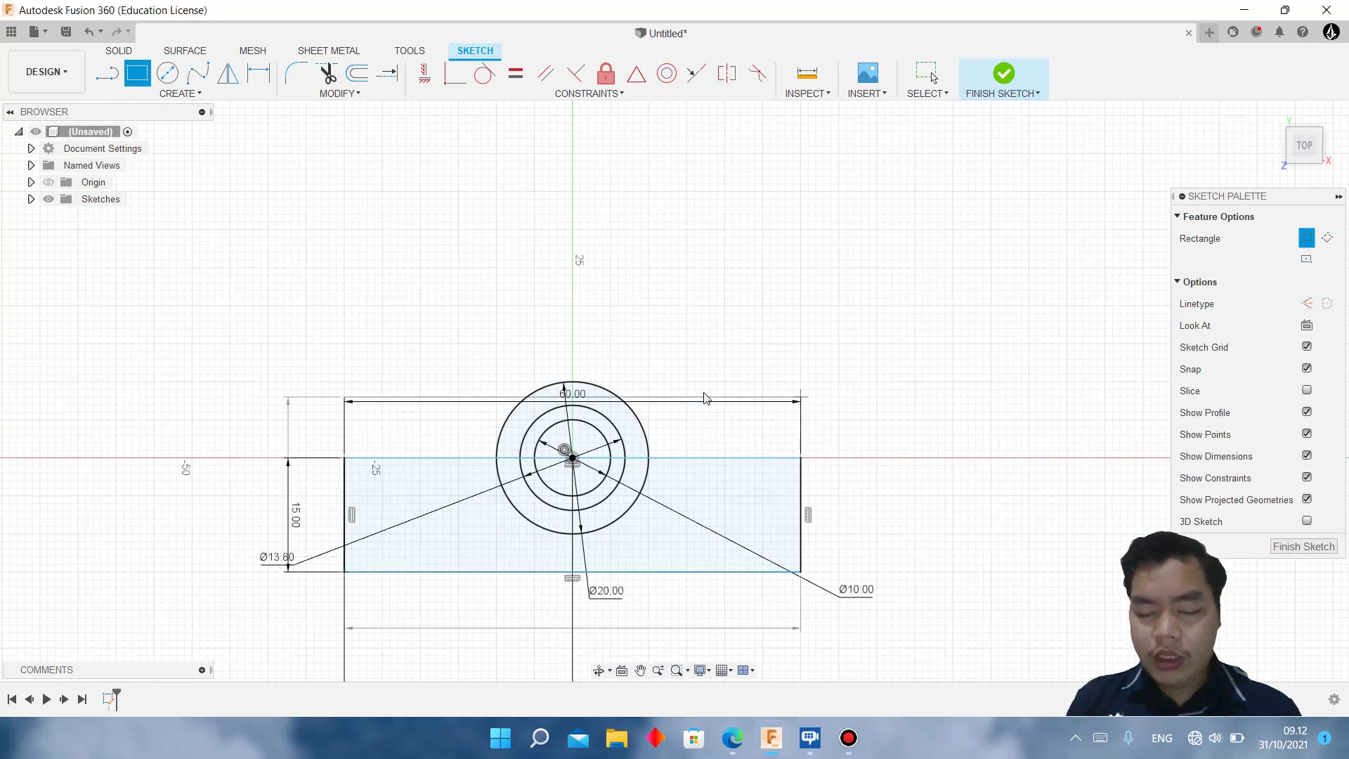
key(Escape)
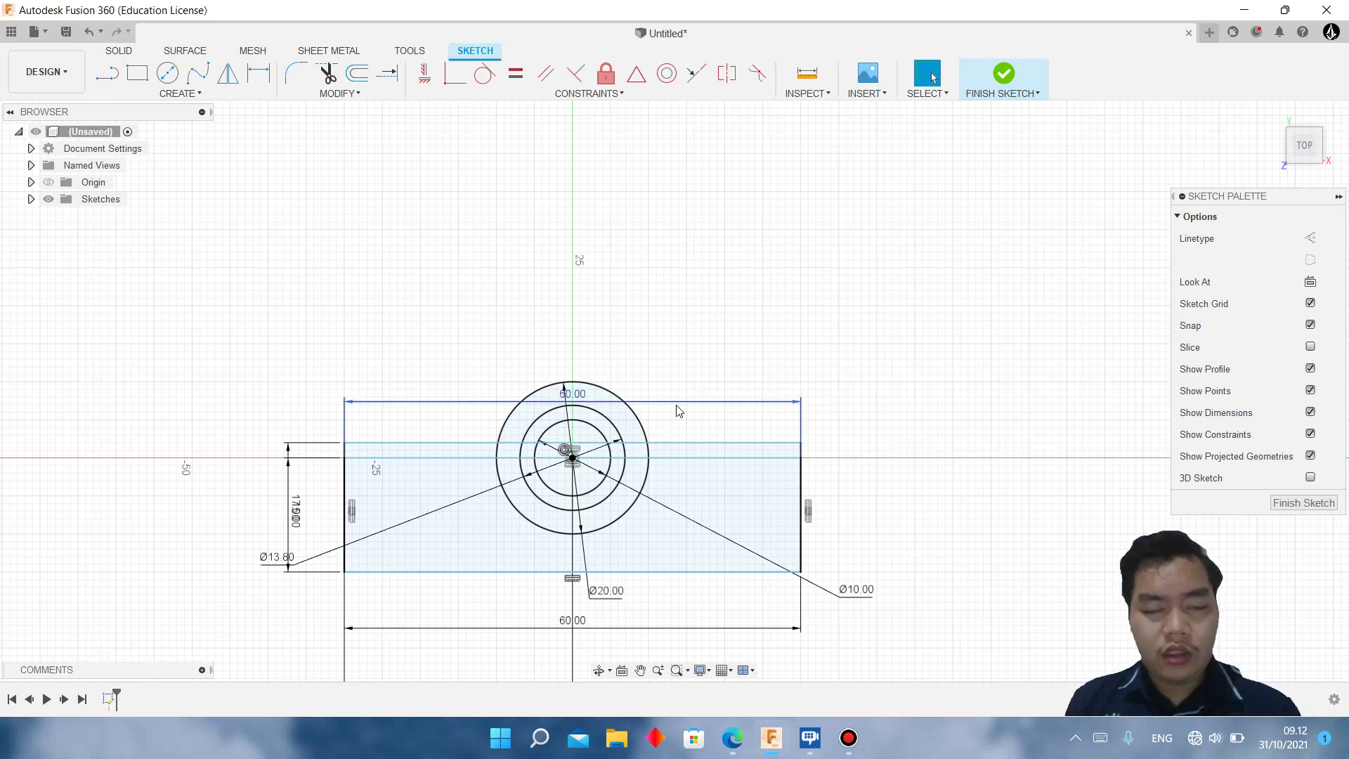
Step: Trim the unwanted circle arcs and the lower line pieces inside the circles
key(t)
scroll(516, 450, up, 2)
scroll(517, 449, up, 1)
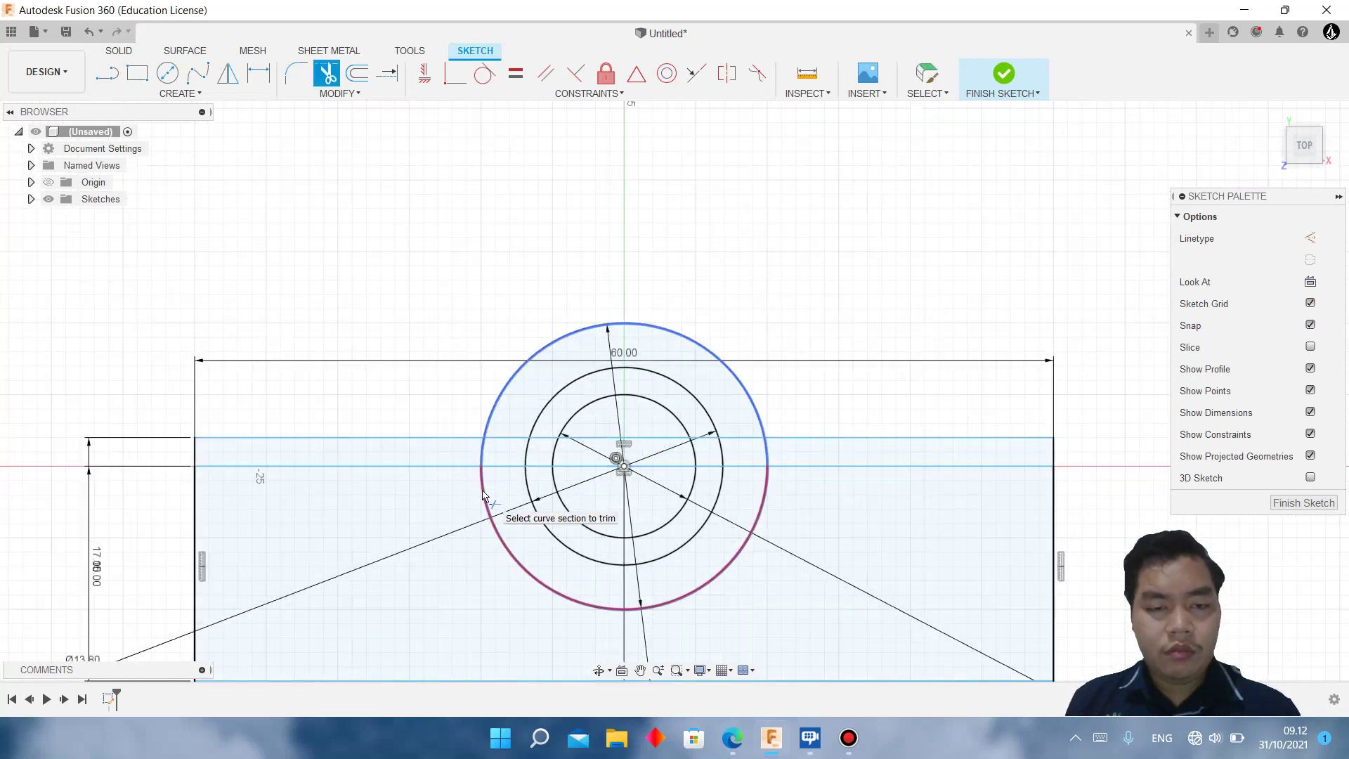
click(483, 495)
key(ctrl+z)
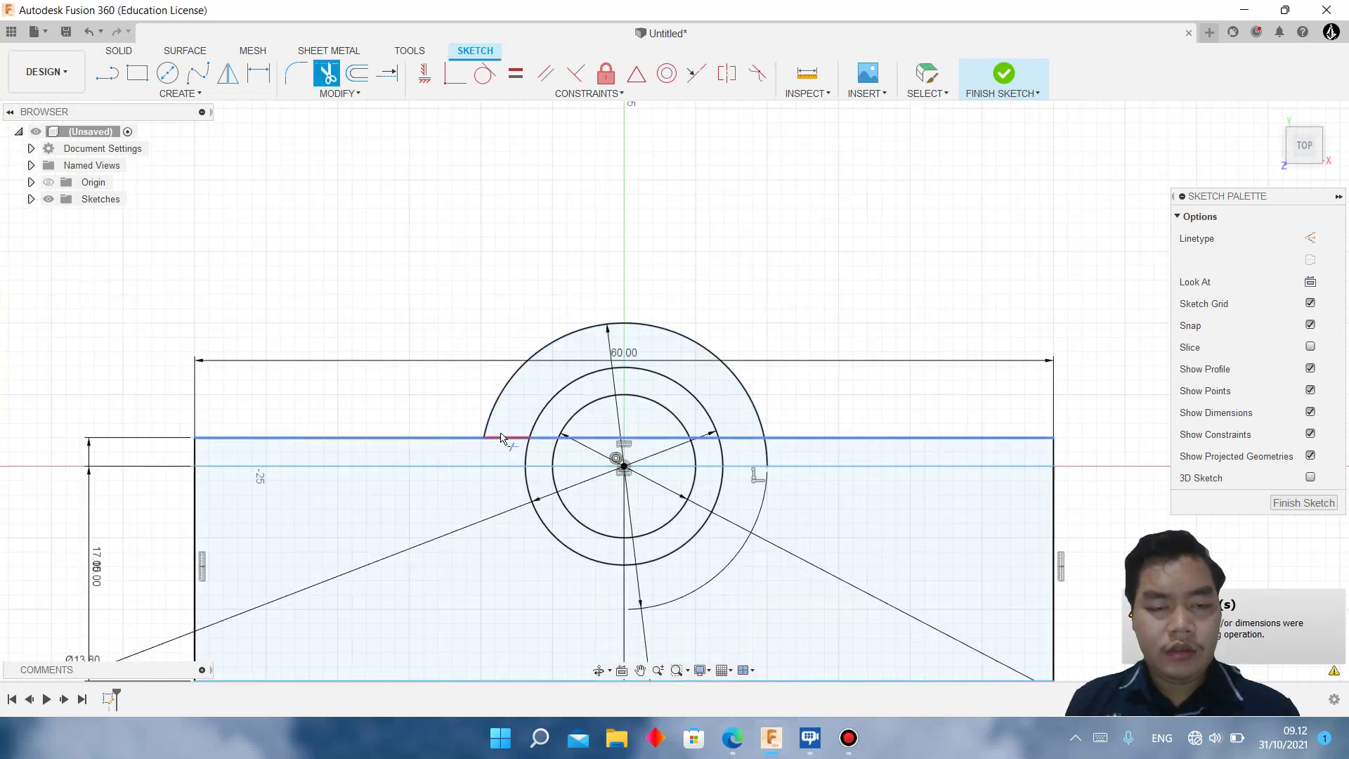
click(508, 444)
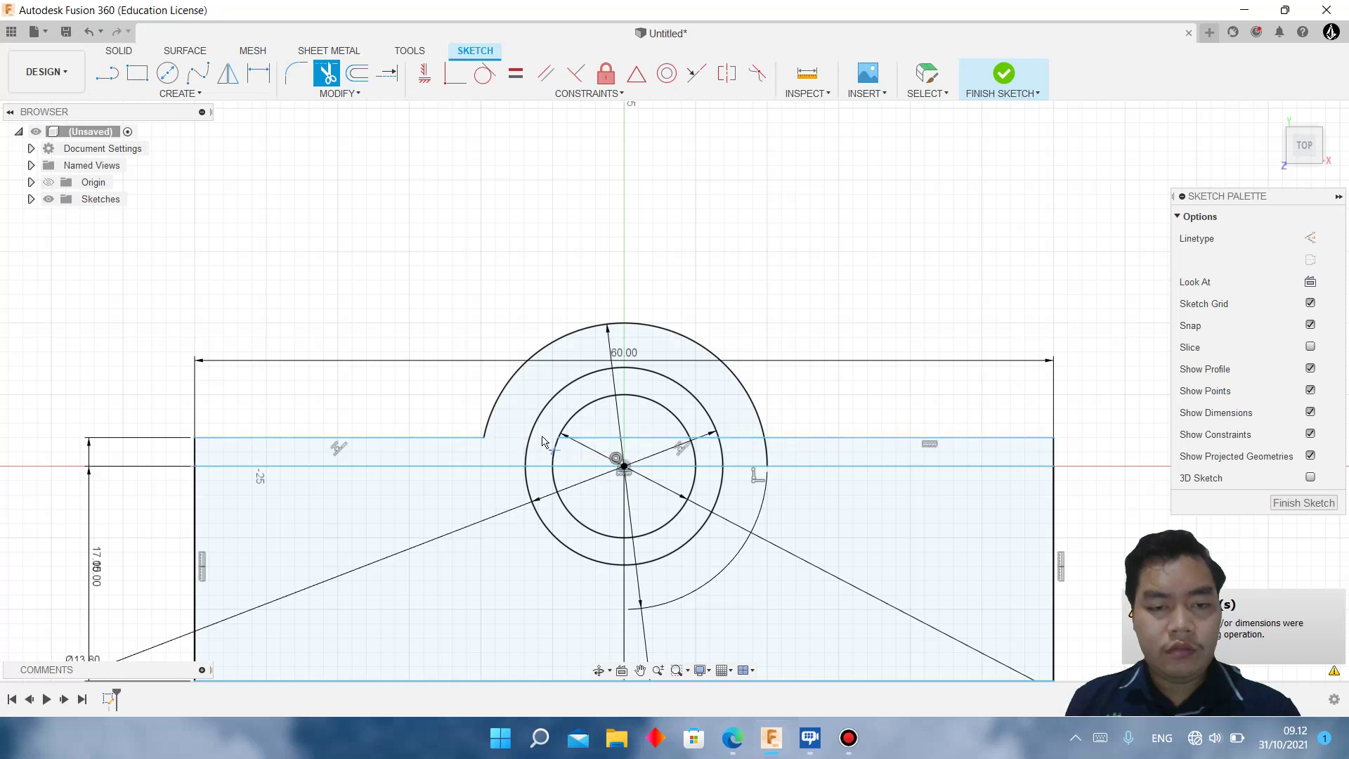
click(539, 496)
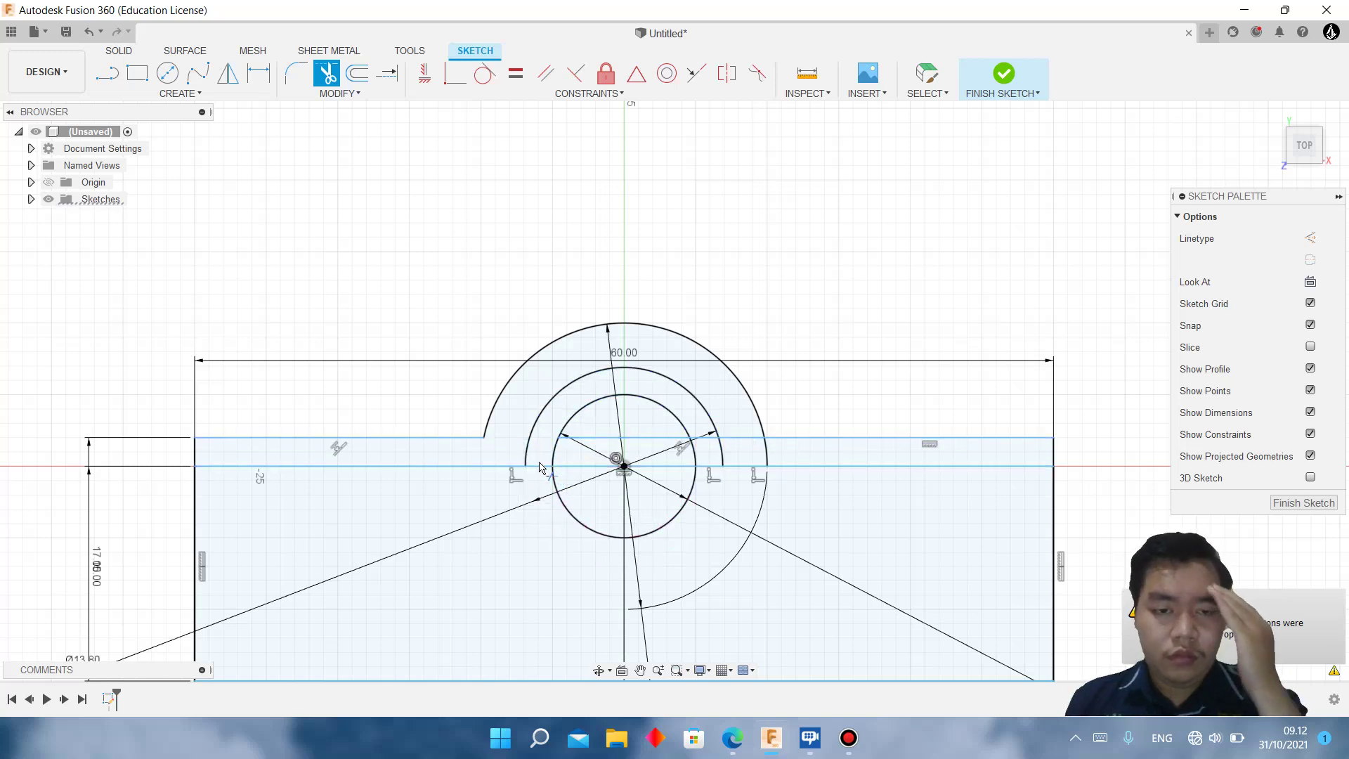
click(562, 481)
click(708, 471)
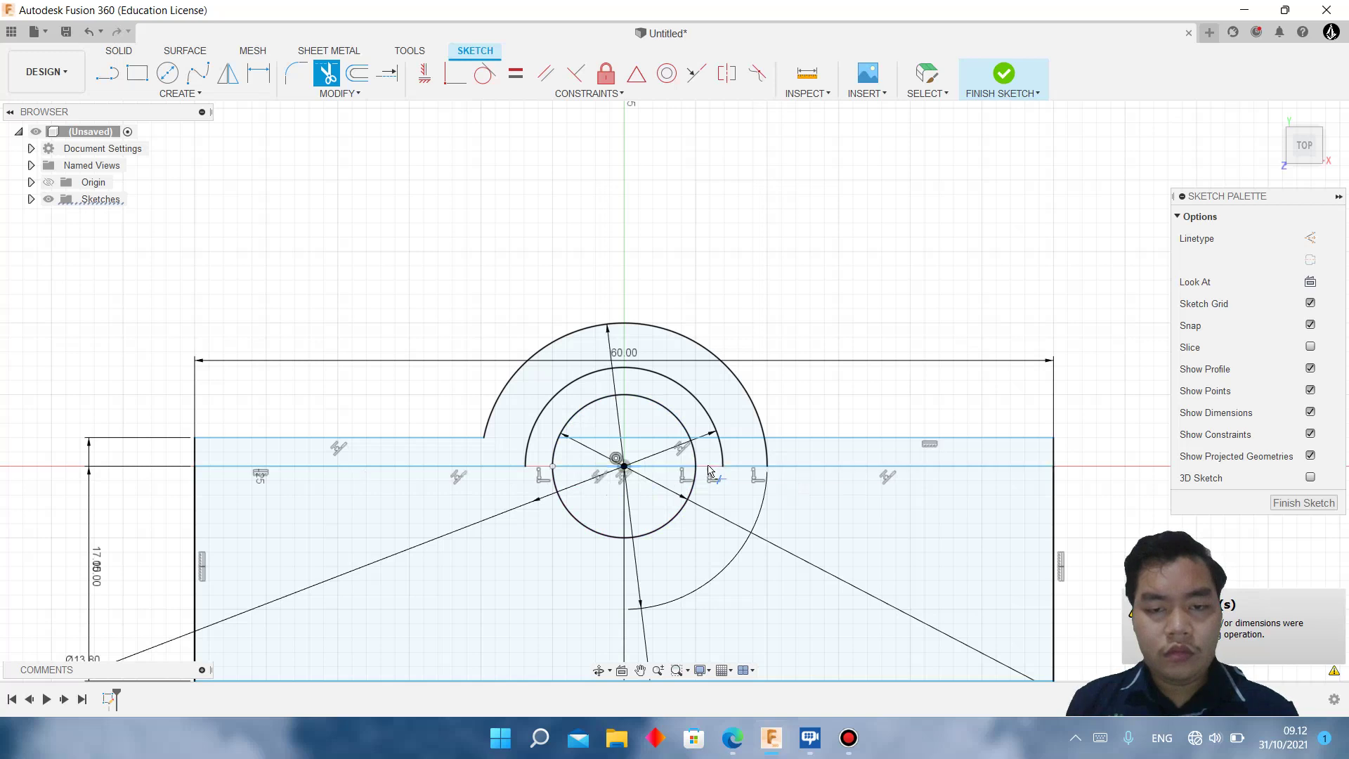
Step: Trim the upper line pieces inside the arcs and move the top 60.00 dimension higher
click(737, 439)
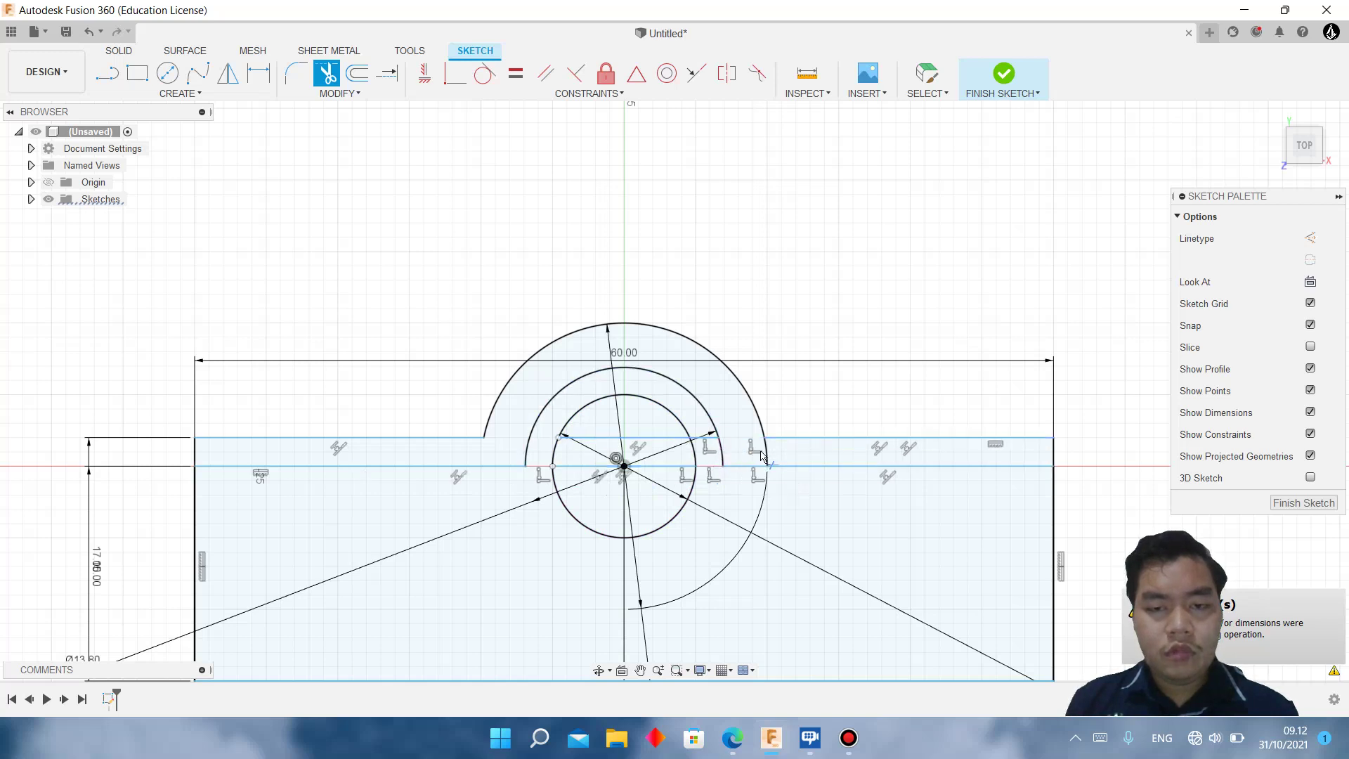
click(706, 438)
click(673, 439)
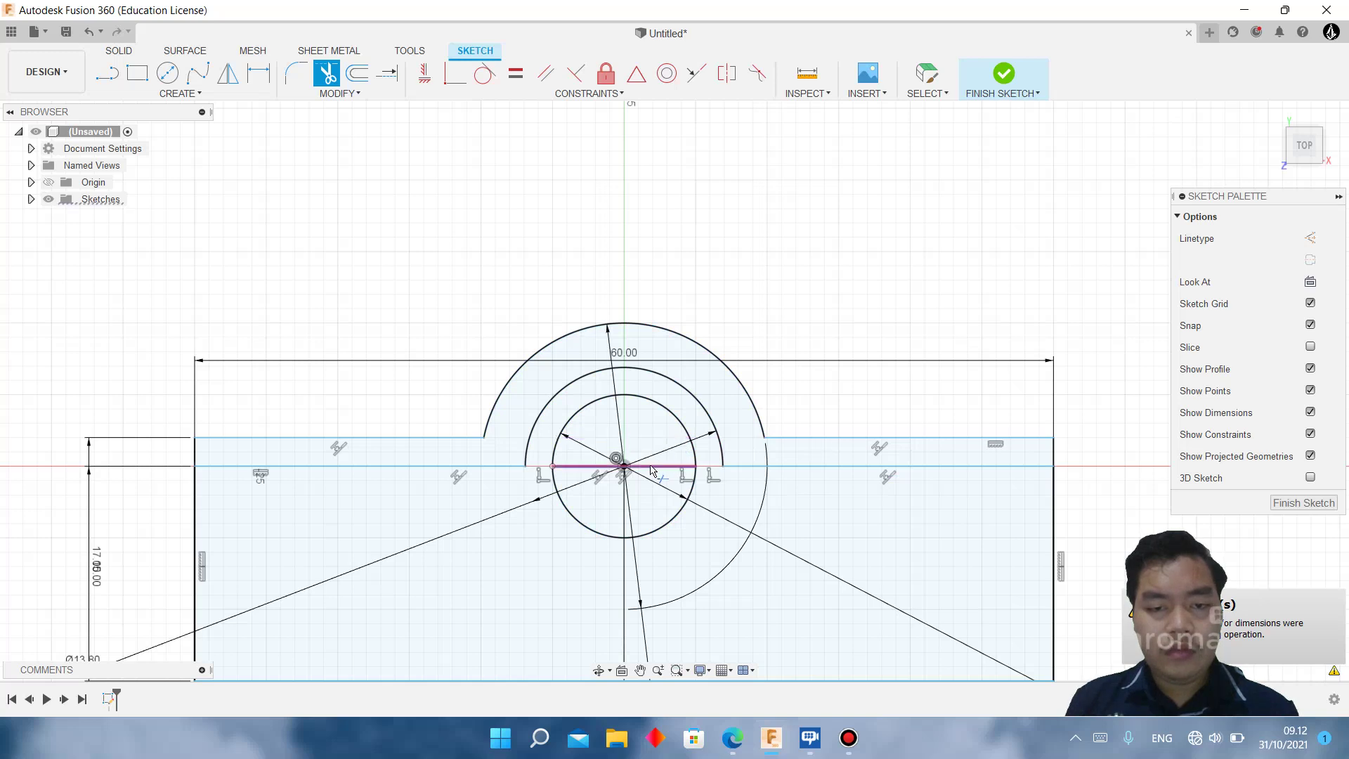
click(661, 465)
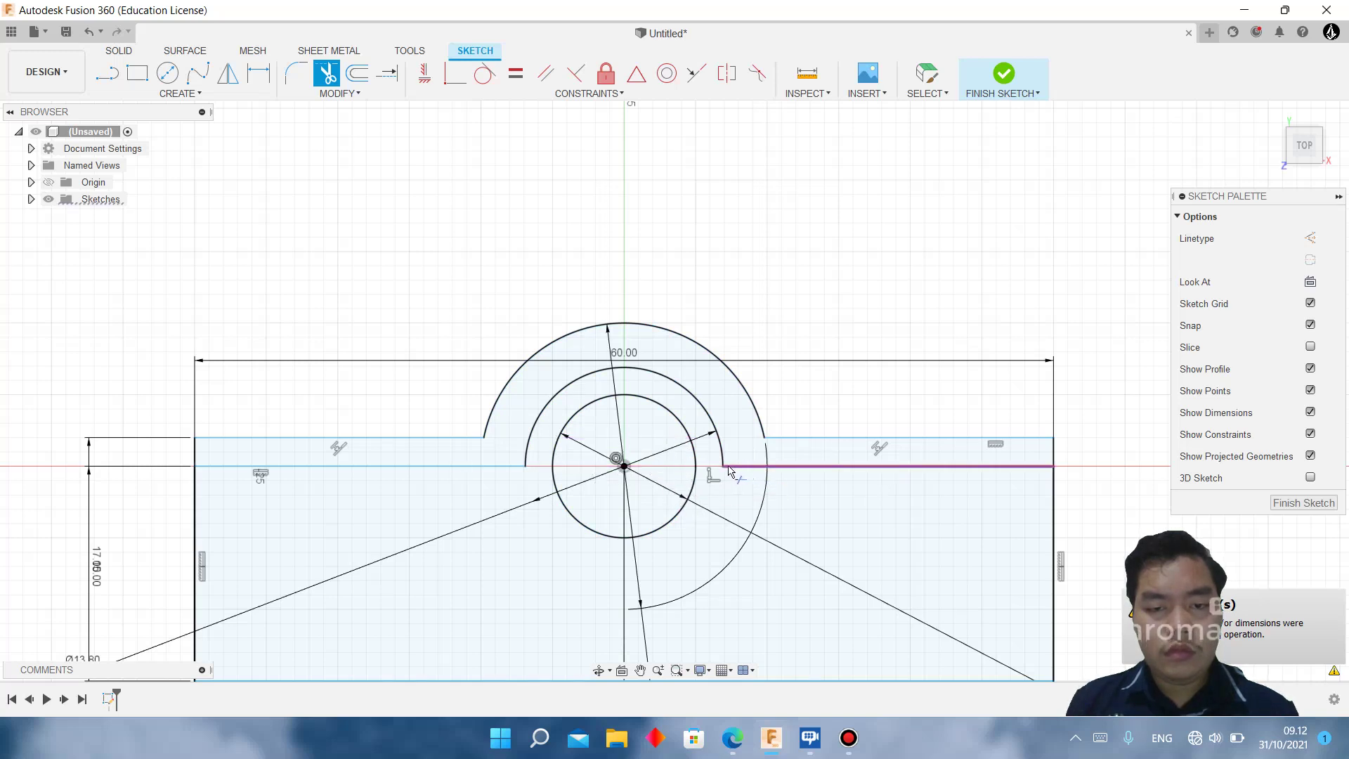
scroll(710, 500, down, 2)
scroll(709, 502, down, 3)
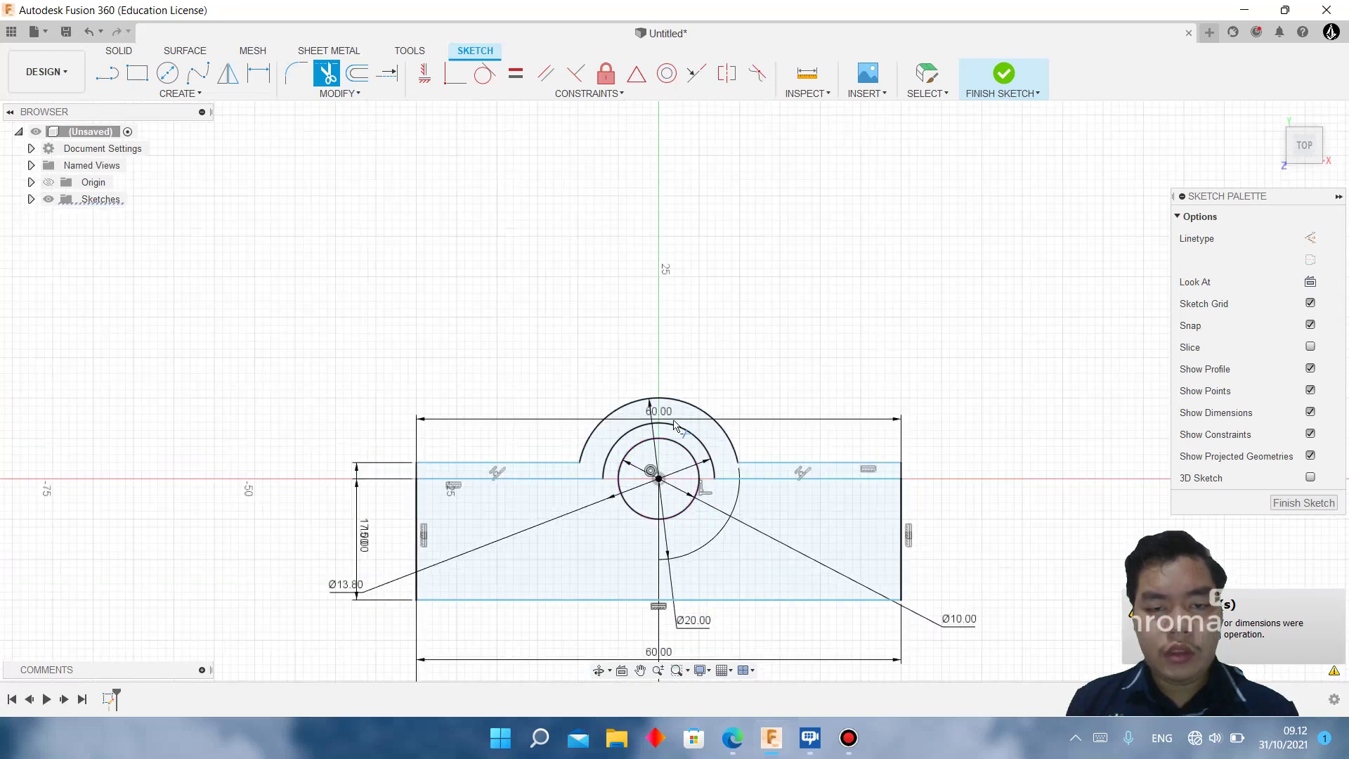
key(Escape)
drag(669, 421, 668, 364)
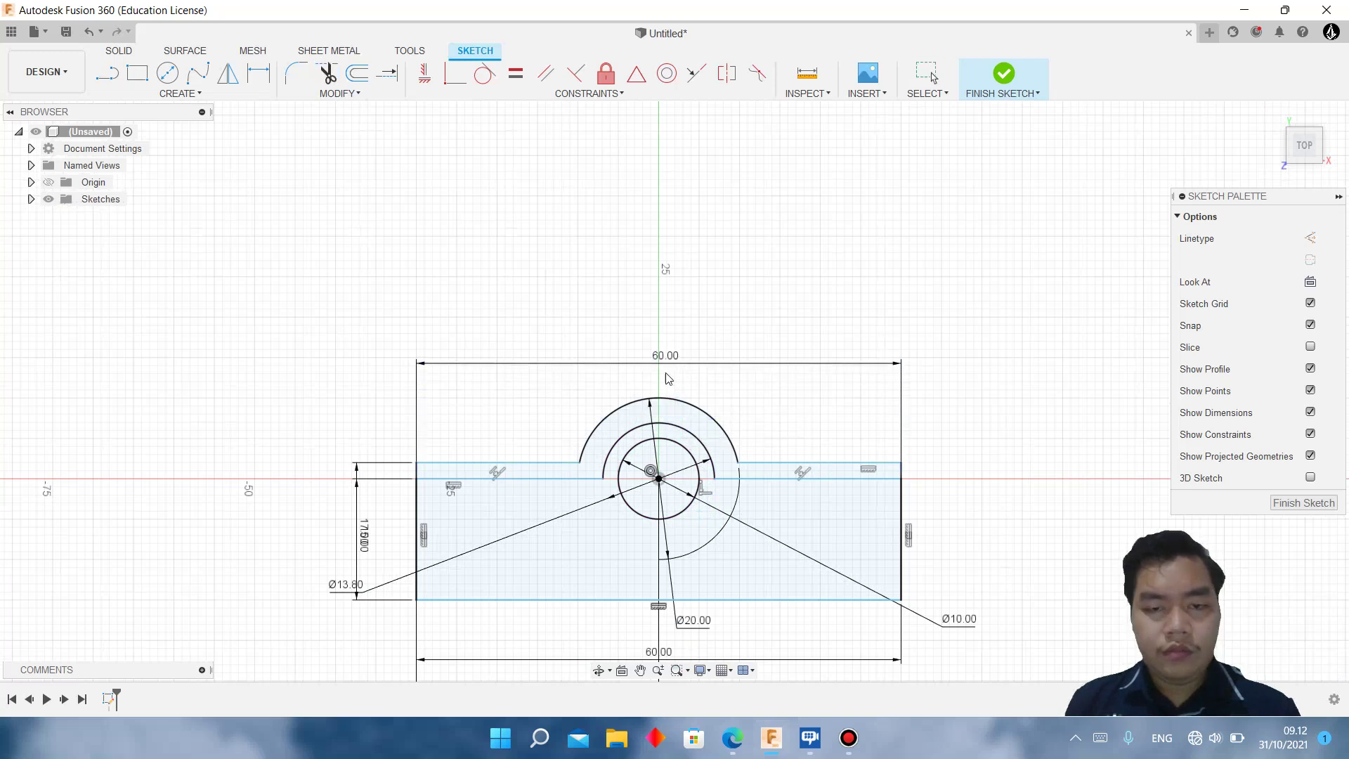
scroll(726, 528, up, 2)
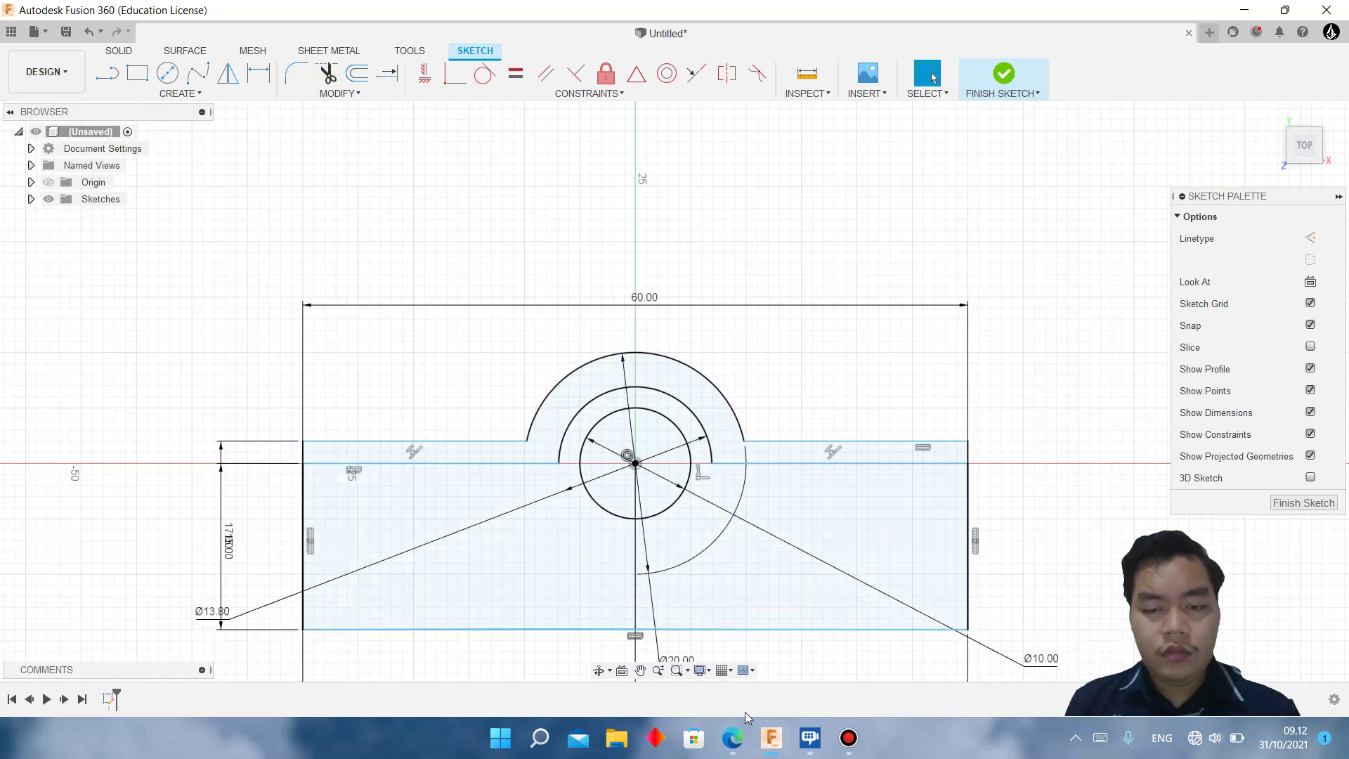
click(732, 739)
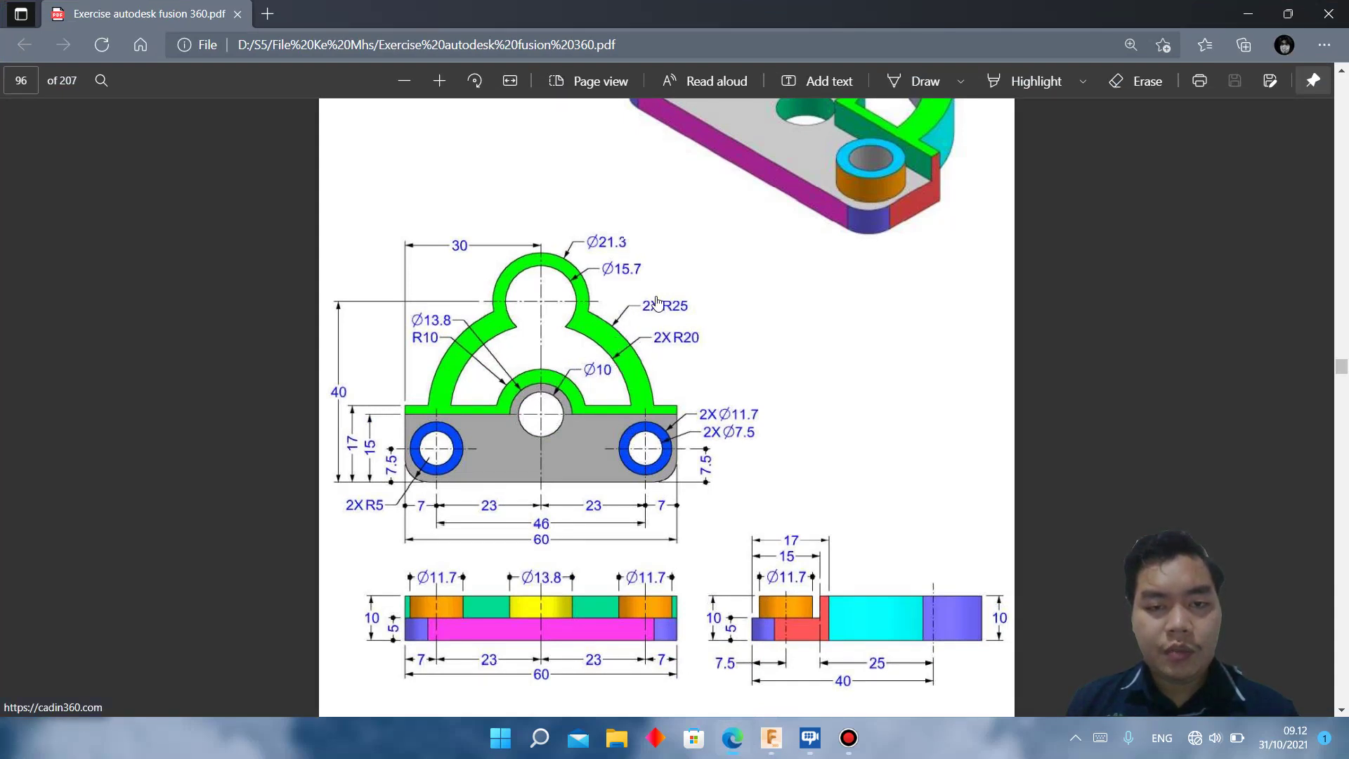
Step: Return to the Fusion 360 sketch after reading the drawing's dimensions
click(771, 749)
Step: Draw two circles at the sketch origin, 40 mm and 50 mm in diameter
key(c)
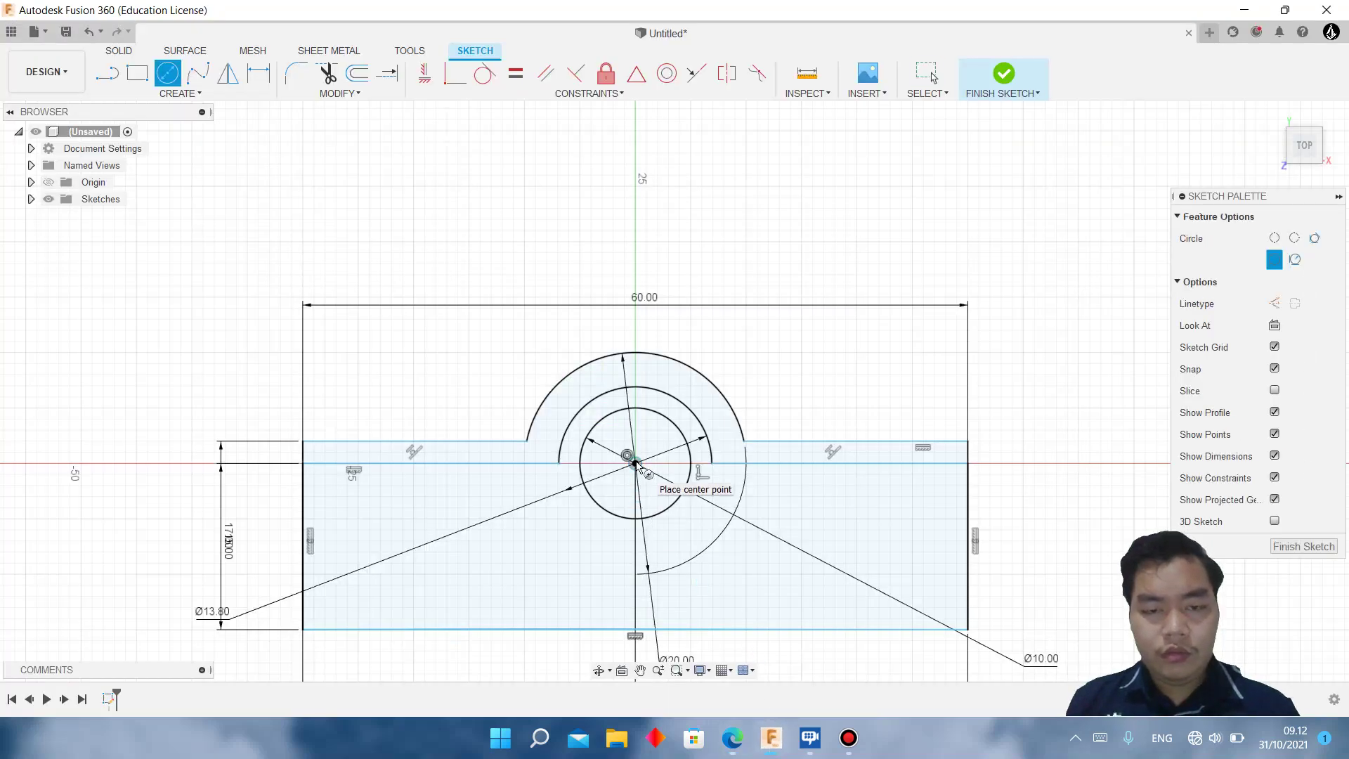
click(634, 463)
text(40)
key(Return)
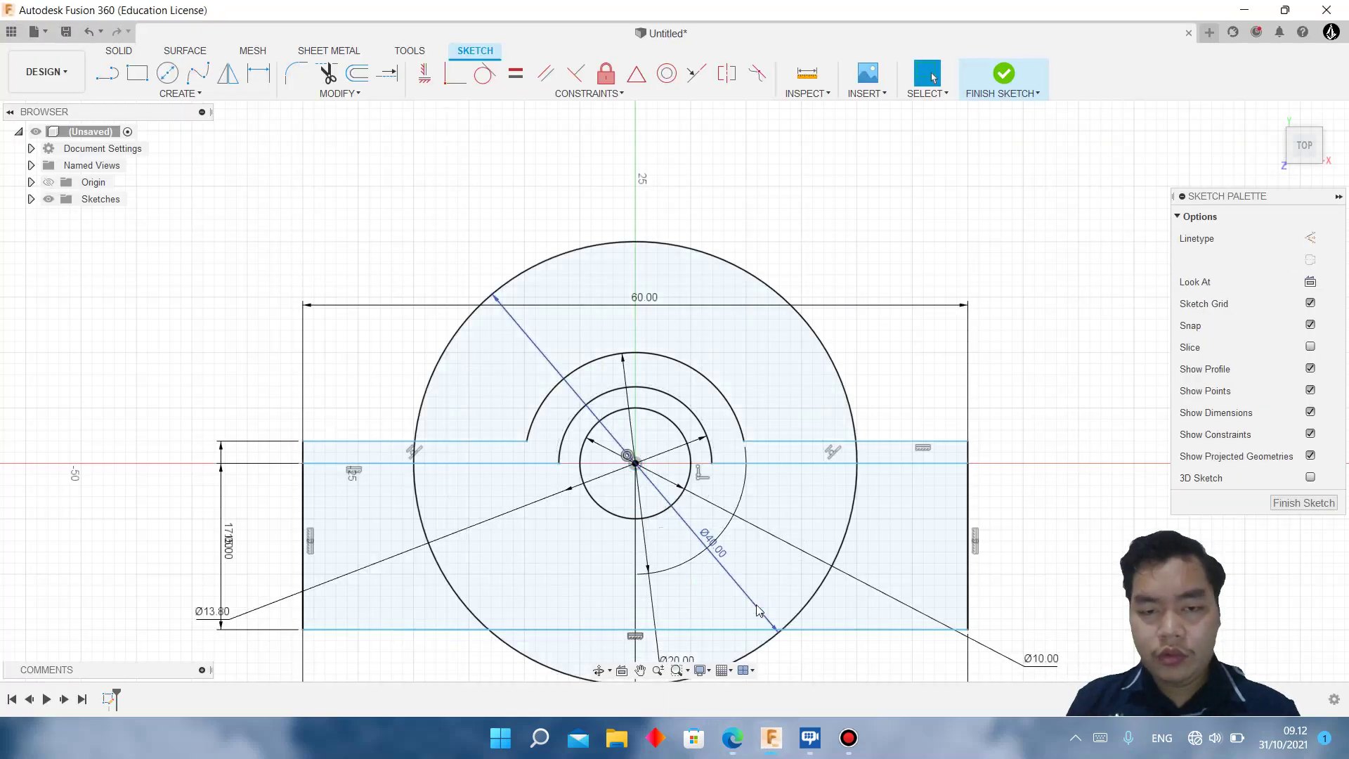
key(c)
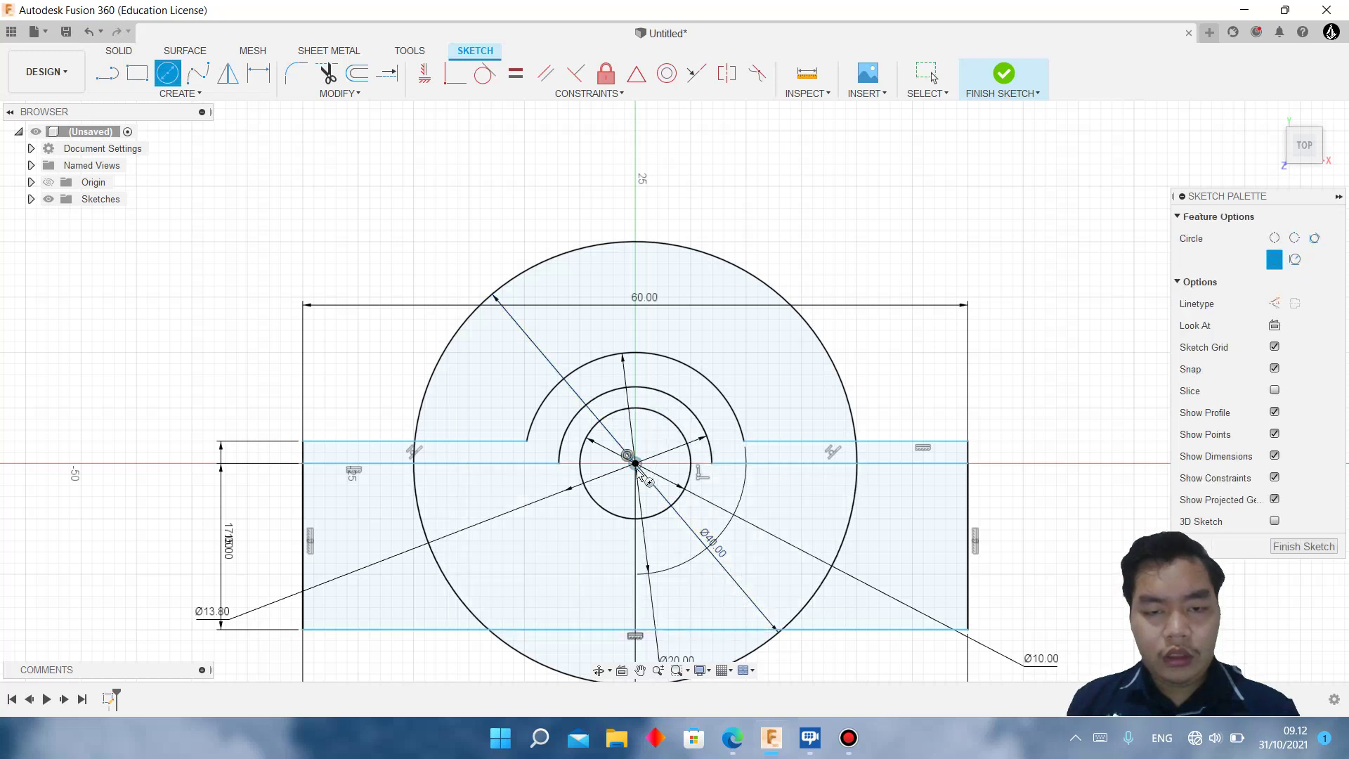
click(635, 464)
text(50)
key(Return)
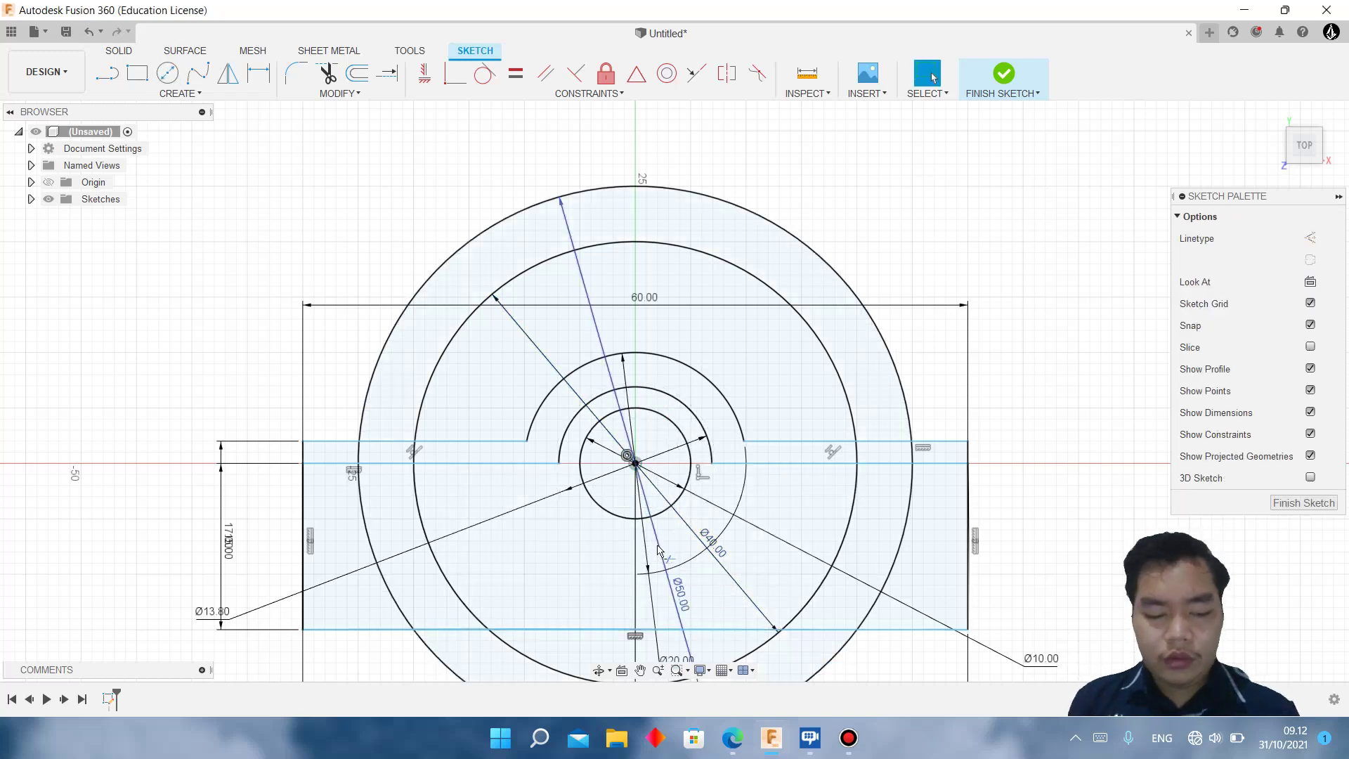
Step: Trim the unwanted left, lower and right pieces of the Ø40 and Ø50 circles
key(t)
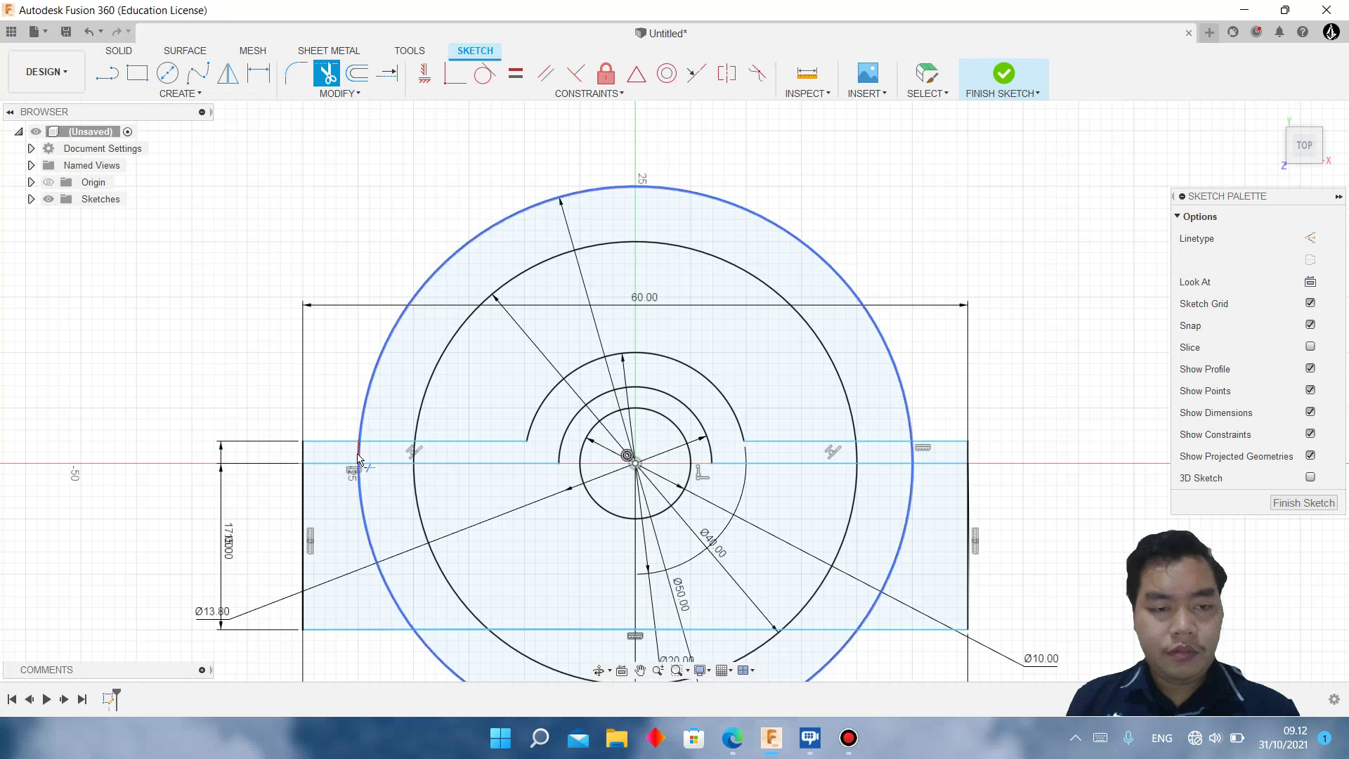
click(358, 455)
click(417, 458)
click(385, 555)
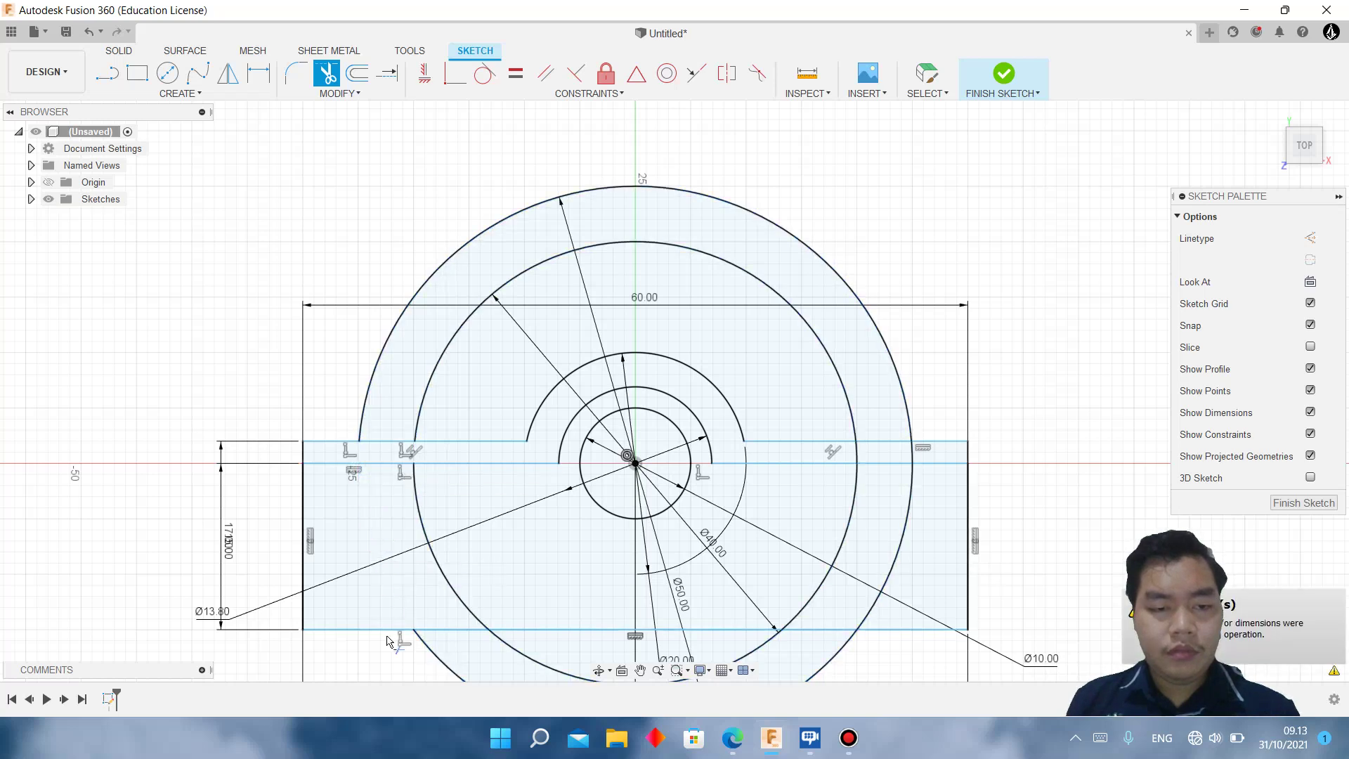
click(463, 657)
click(520, 654)
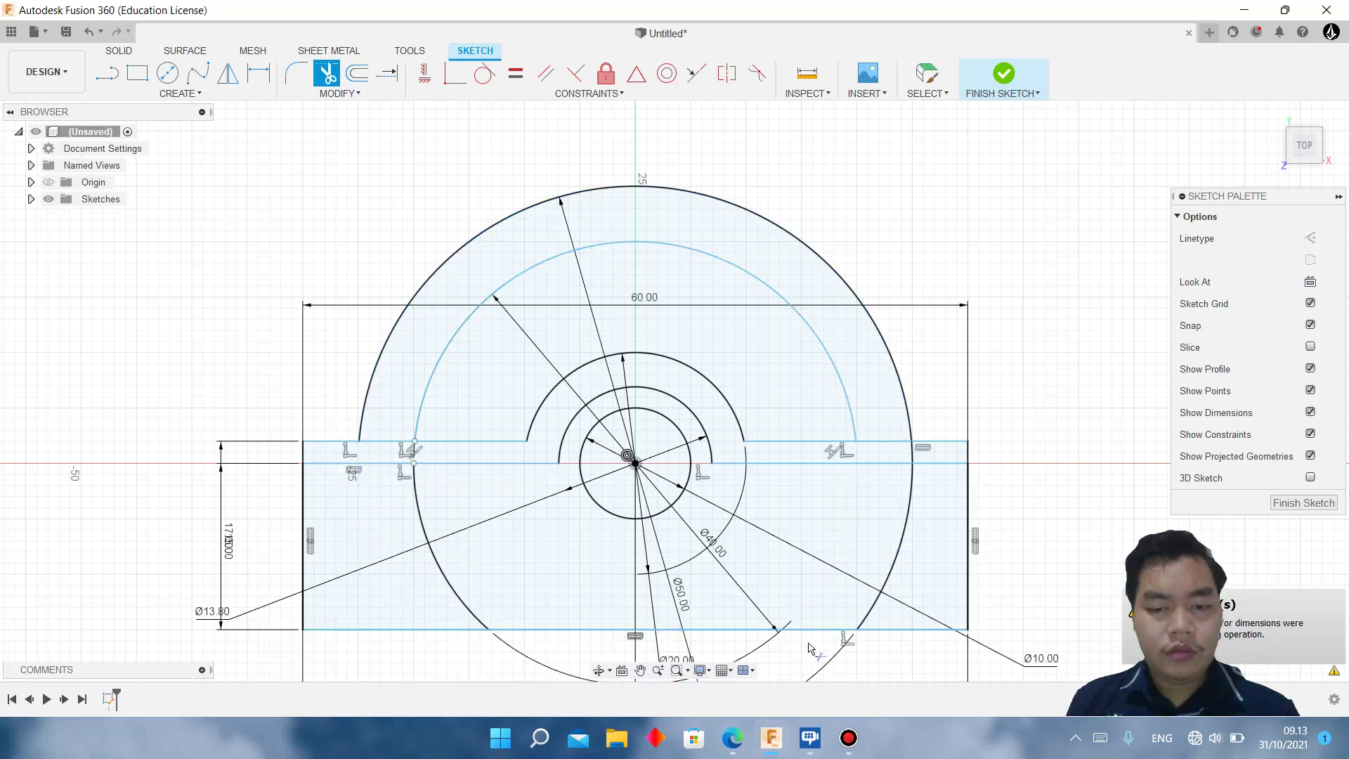
click(908, 492)
click(912, 453)
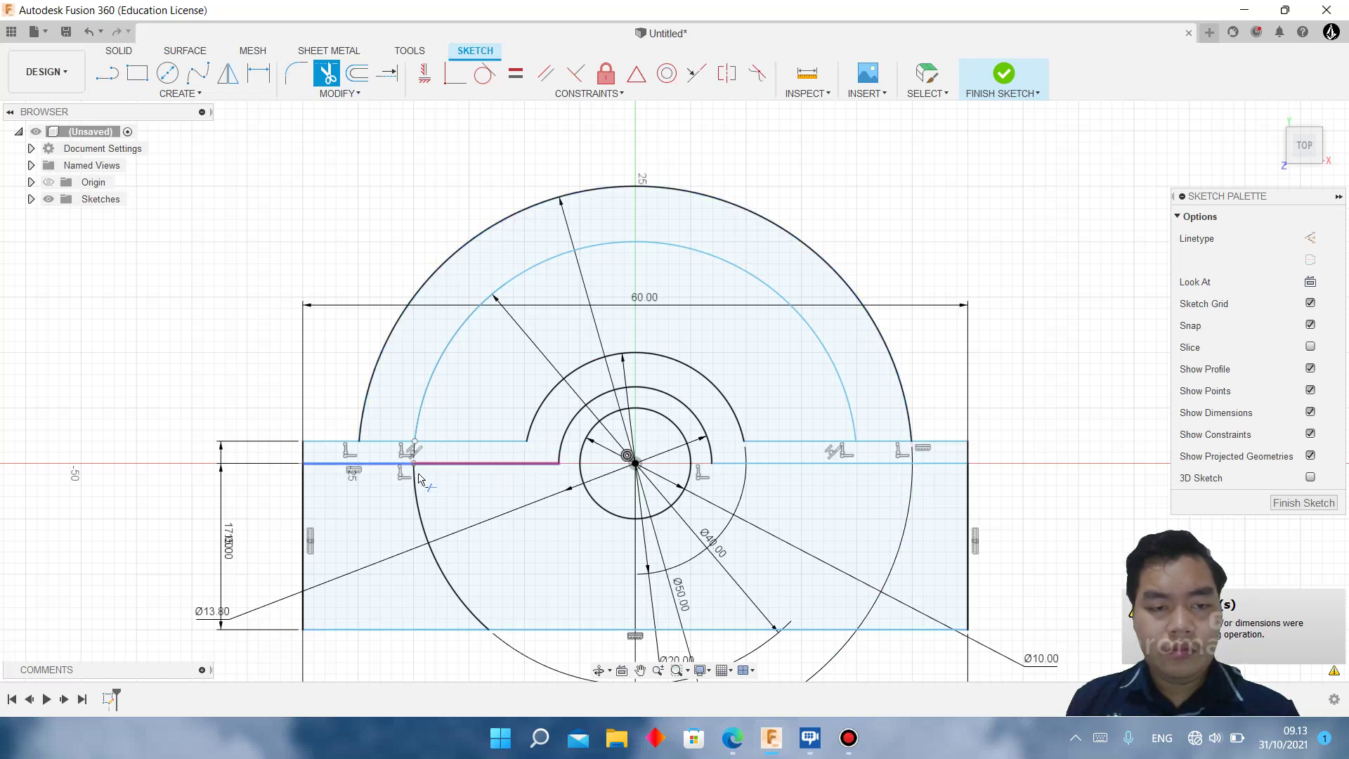
Step: Check the drawing, then trim the line piece between the two arcs
mouse_move(732, 738)
click(743, 752)
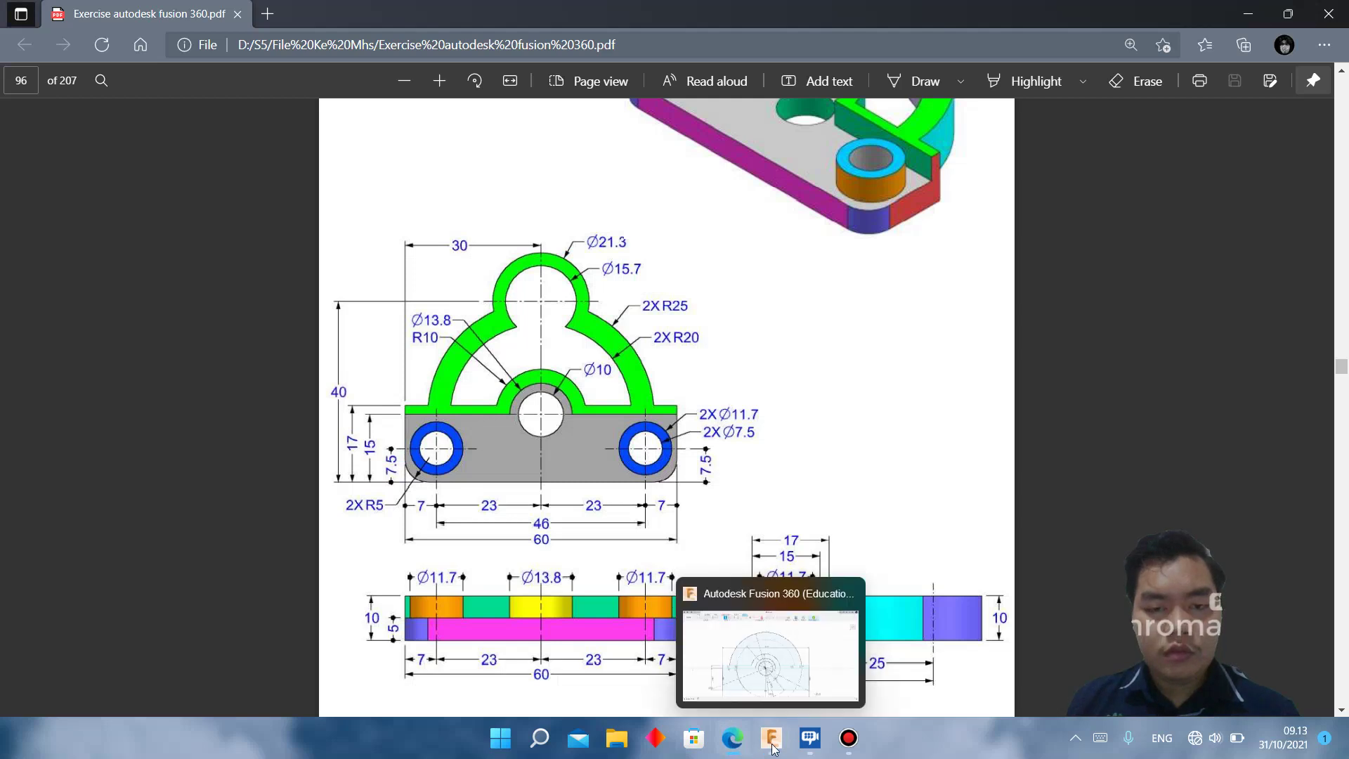
click(772, 741)
click(883, 443)
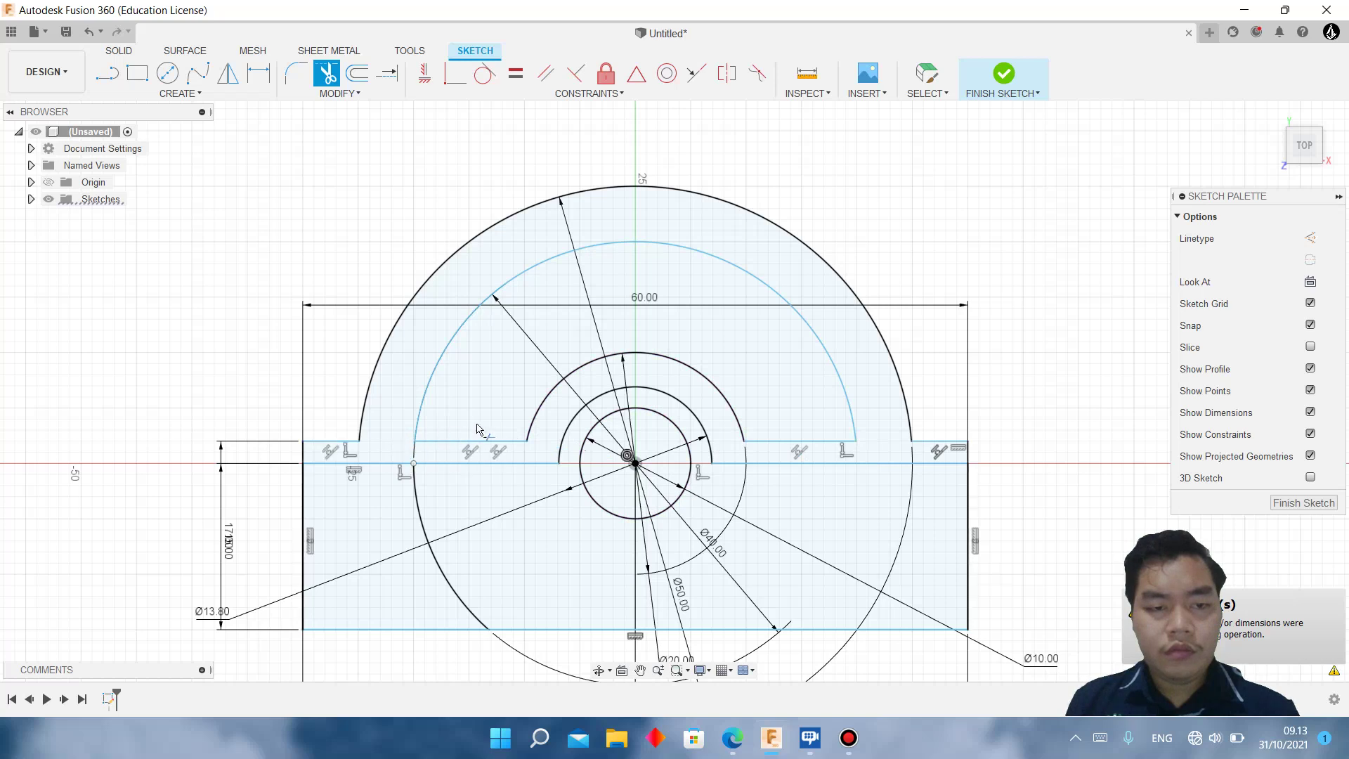
scroll(506, 422, down, 2)
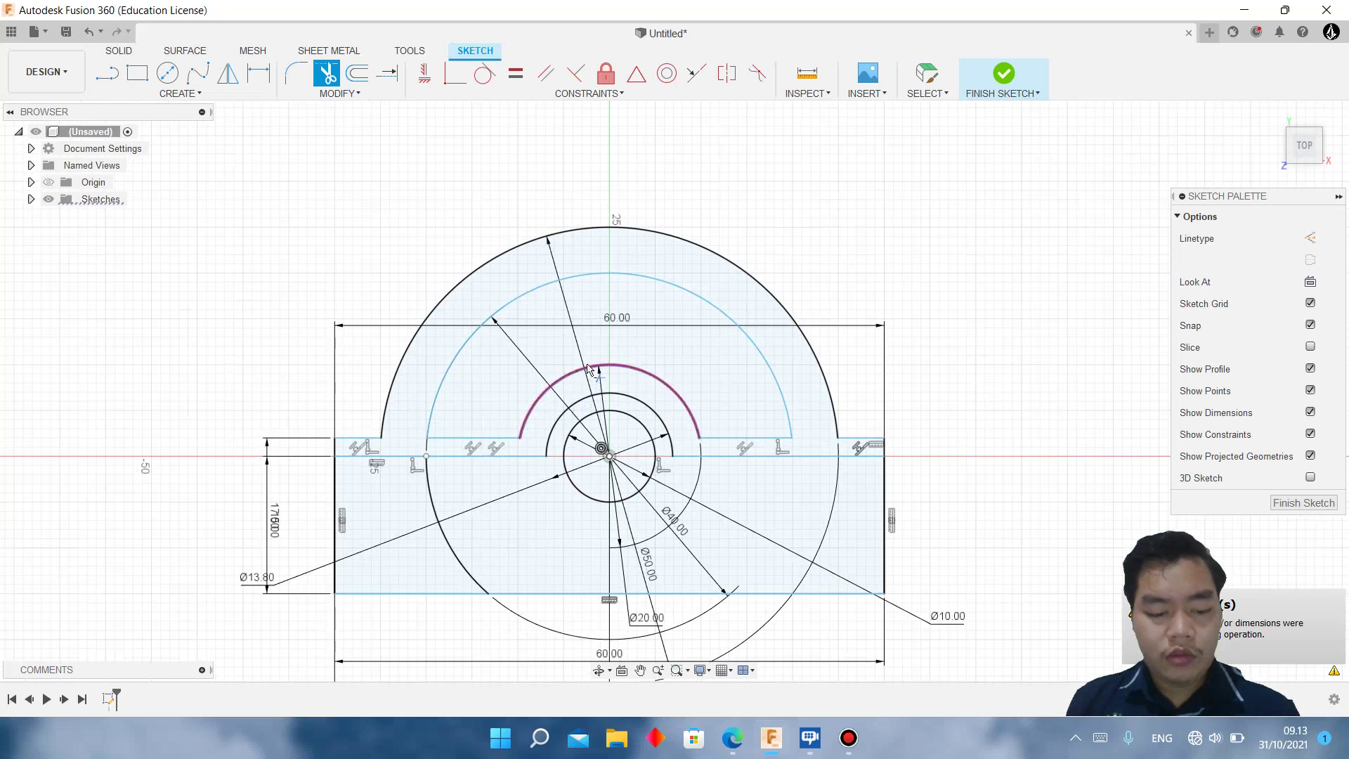
Step: Draw concentric Ø15.7 and Ø21.3 circles at the top point, then choose the vertical constraint
key(c)
click(610, 183)
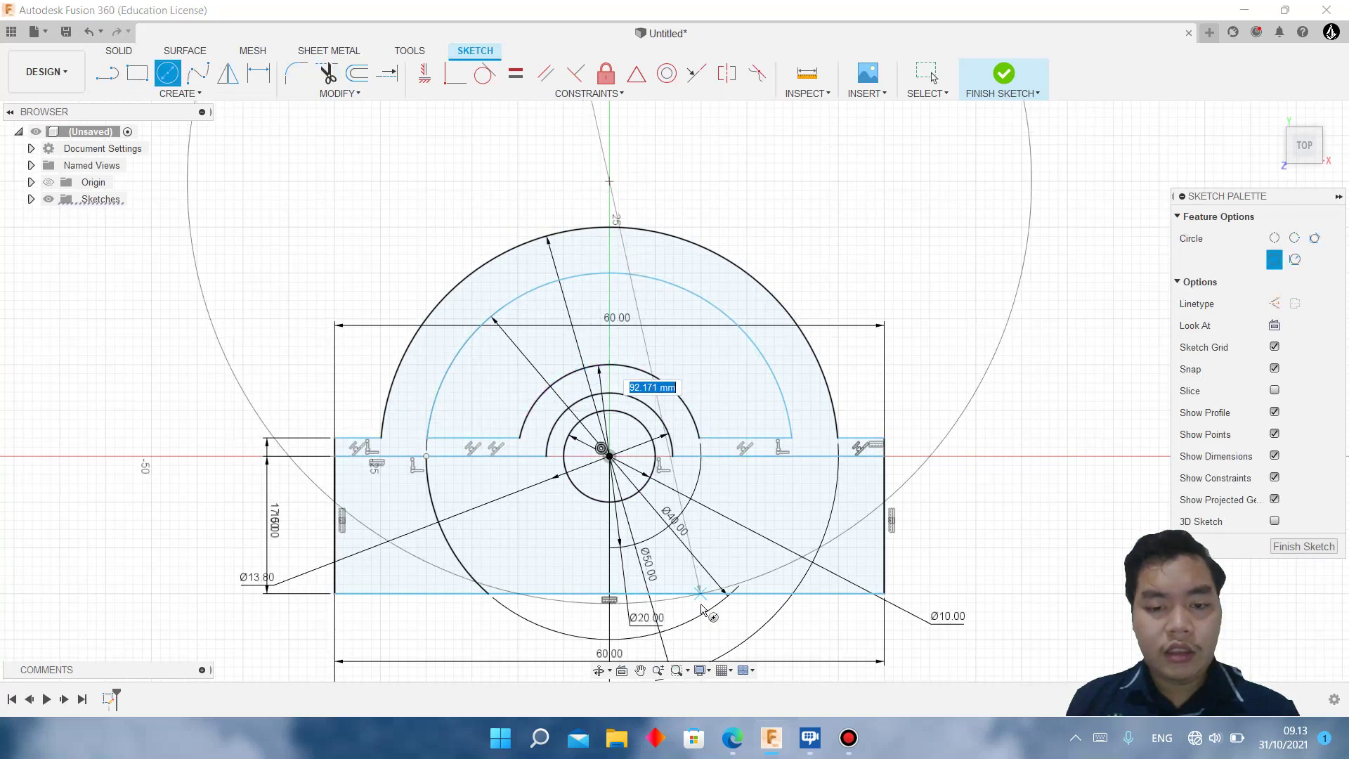
key(alt+Tab)
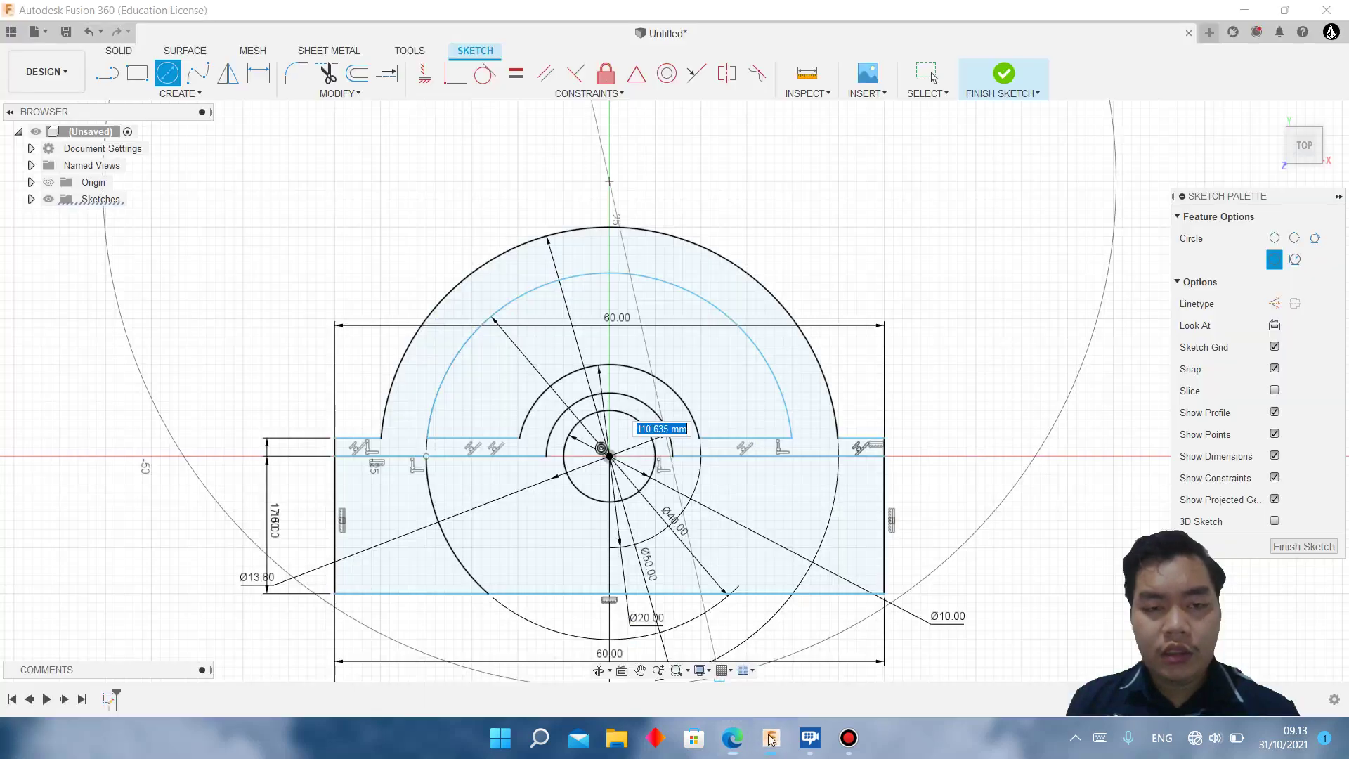
click(771, 738)
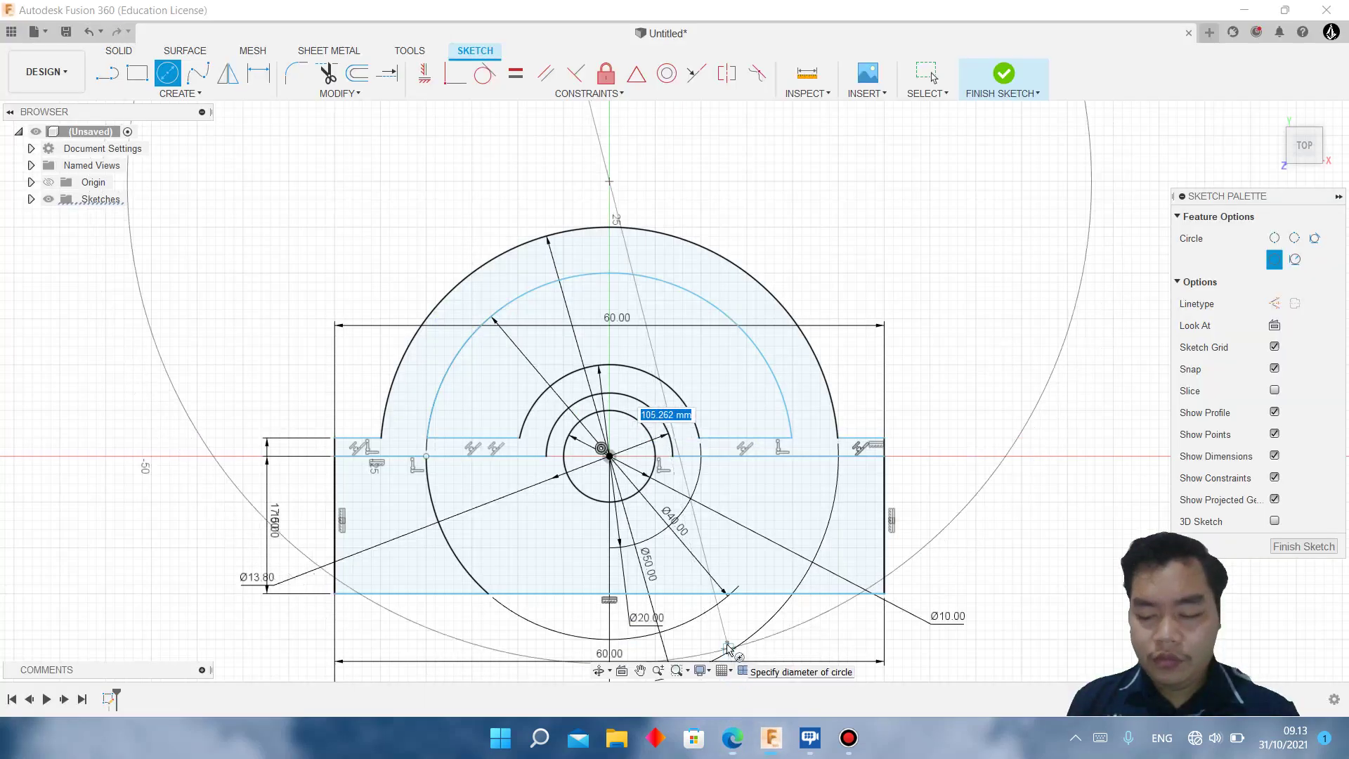
text(15.7)
key(Return)
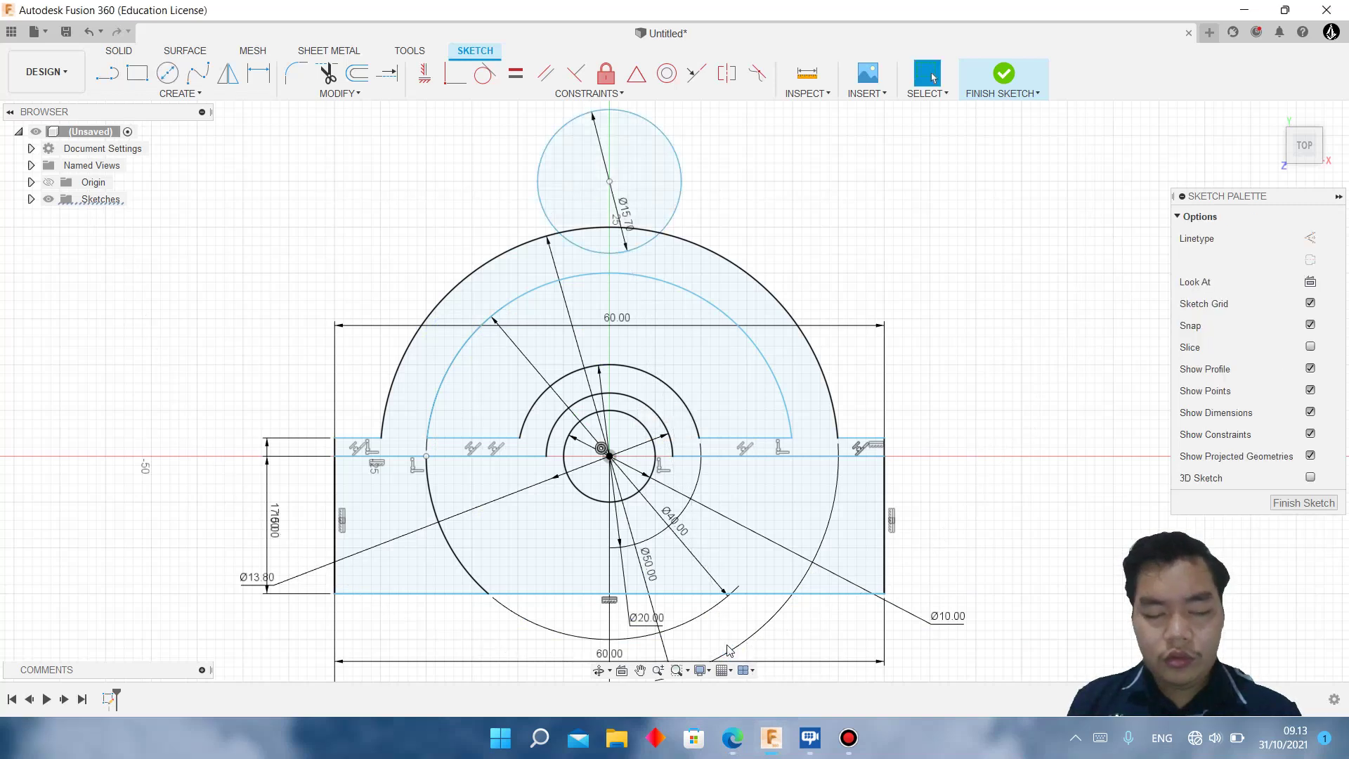
click(609, 181)
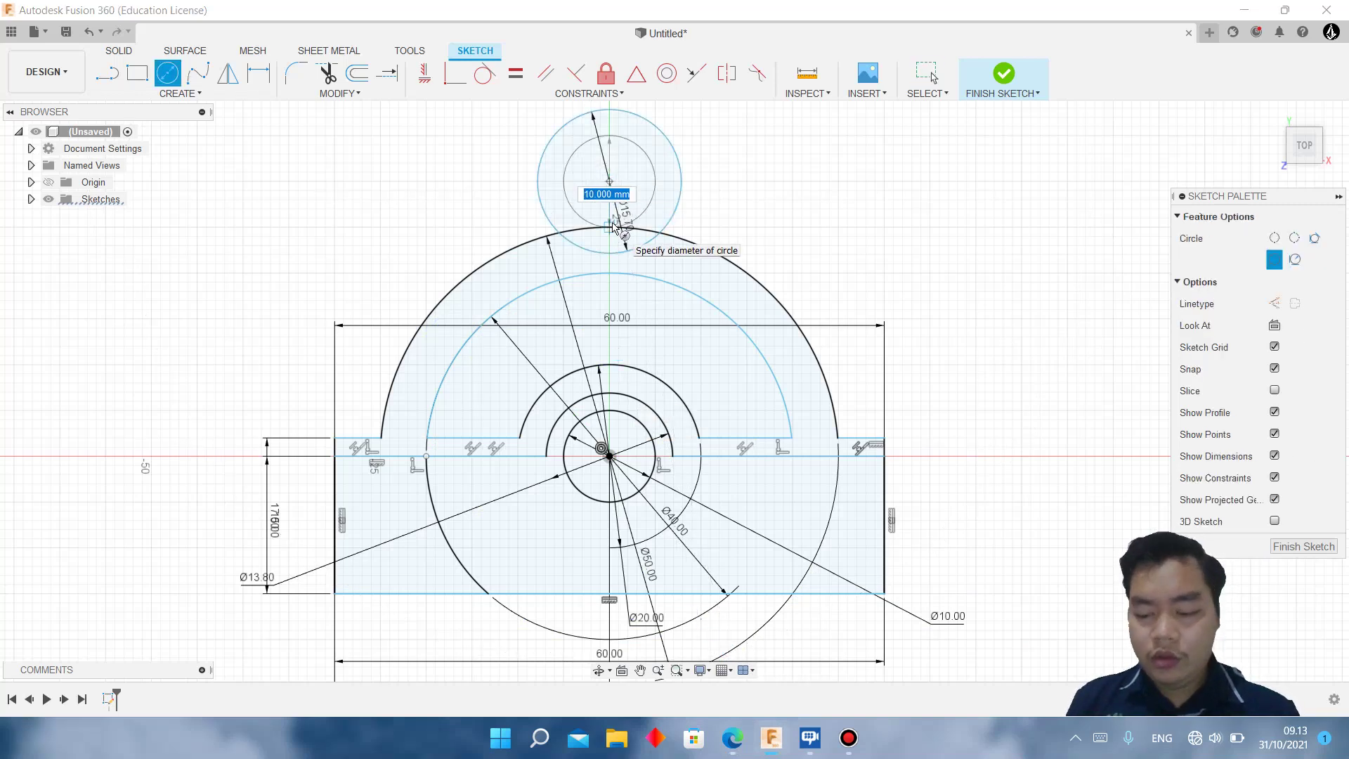
text(21.3)
key(Return)
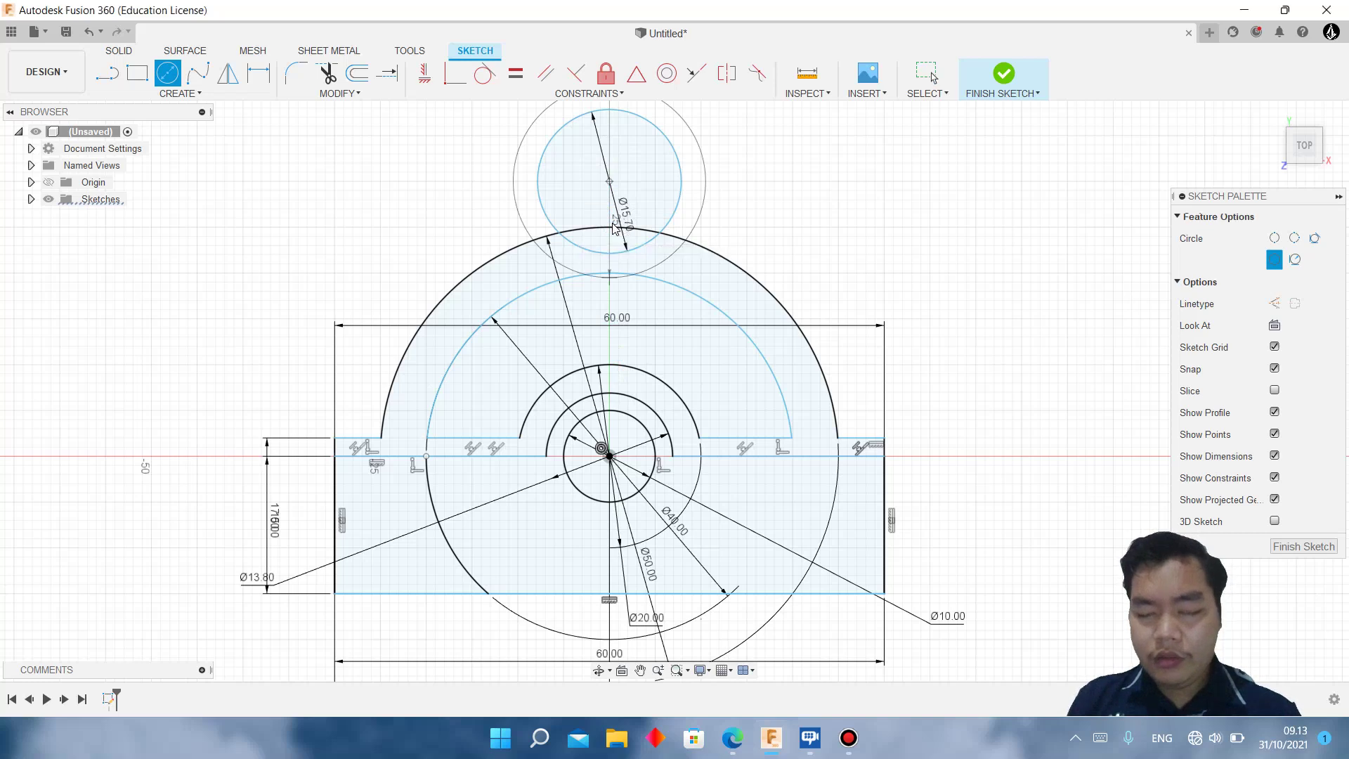
key(Escape)
click(433, 76)
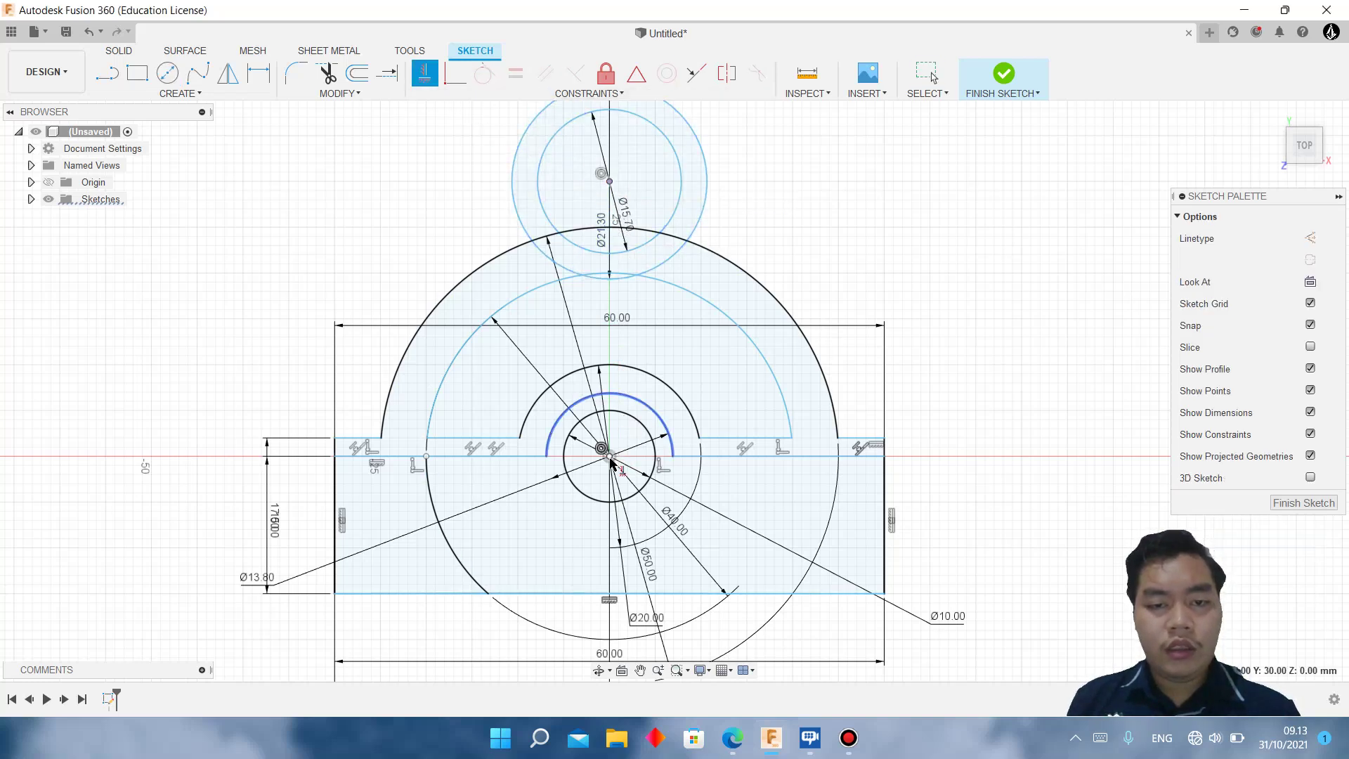
Step: Align the top circle centre vertically with the origin; try a 40 mm dimension, then undo it
click(609, 456)
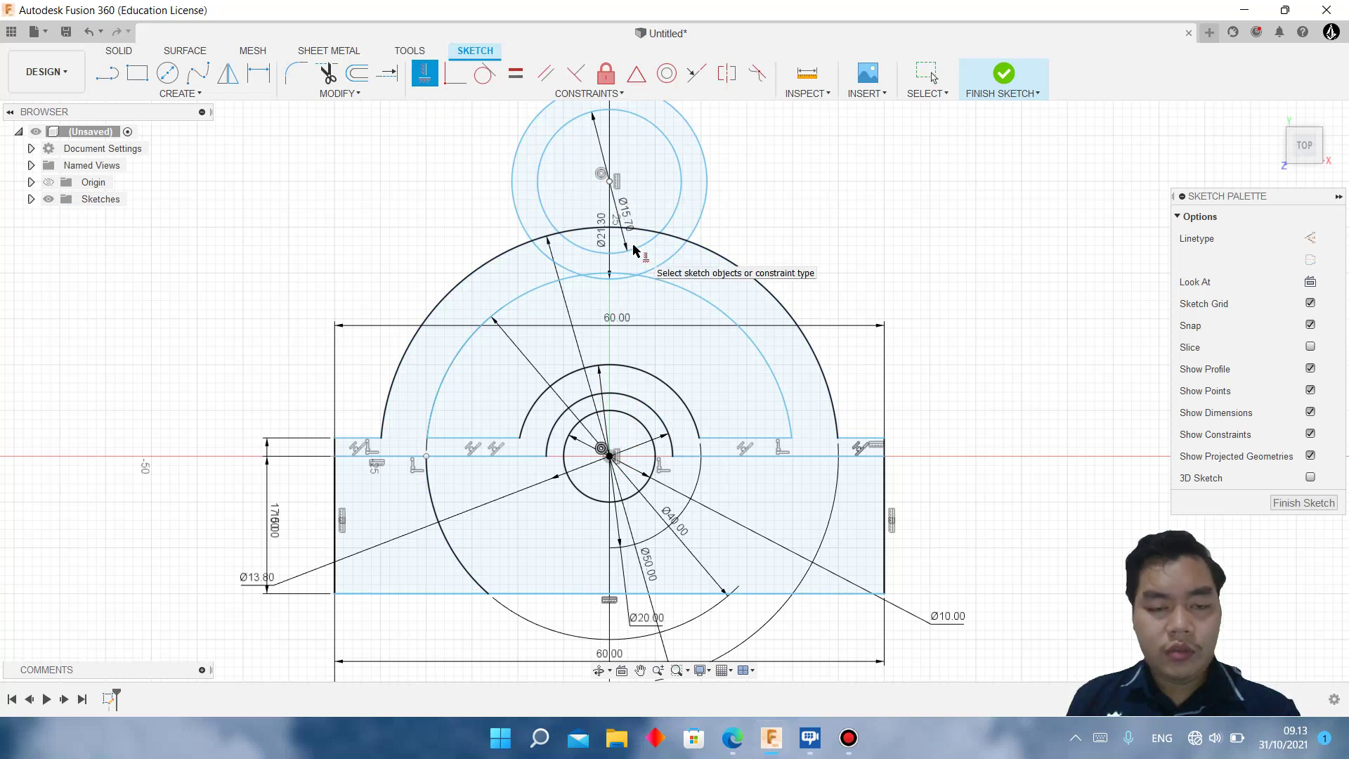
key(d)
click(680, 200)
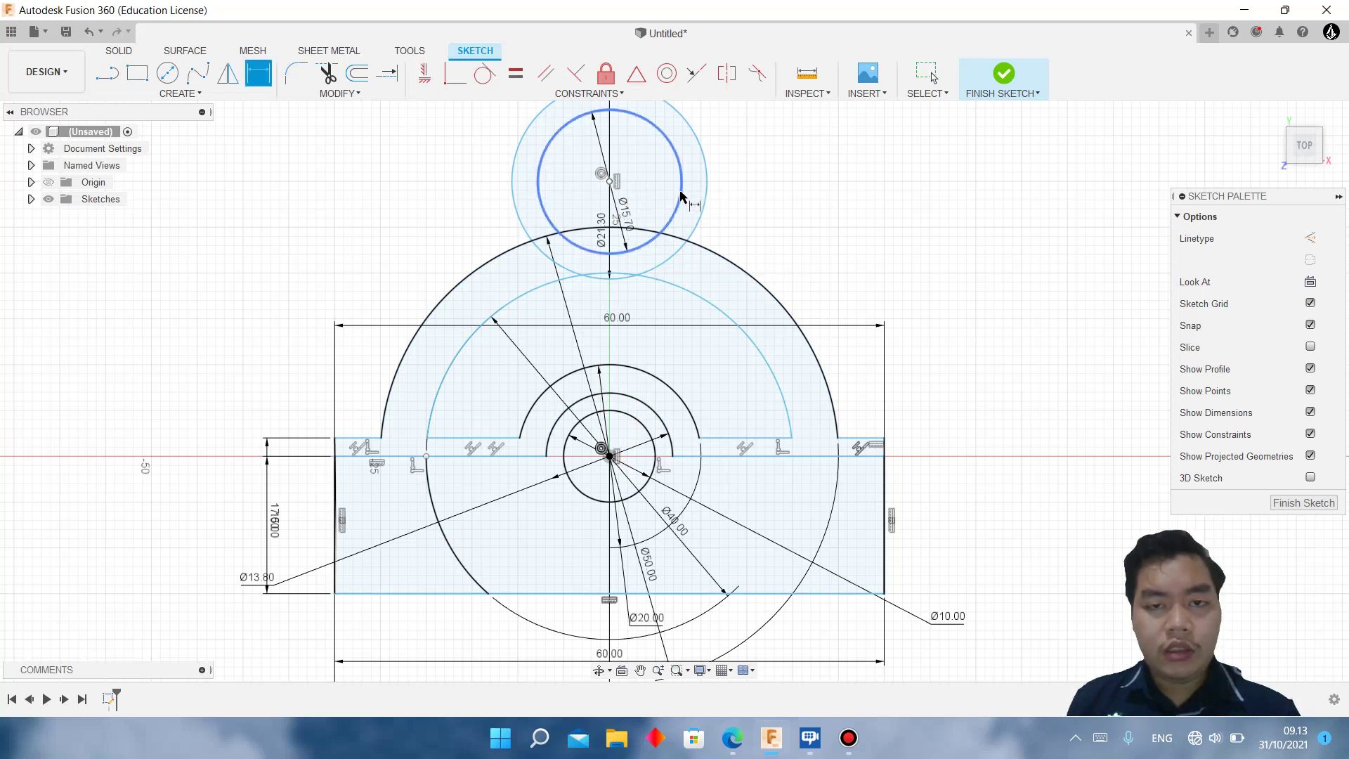
click(733, 737)
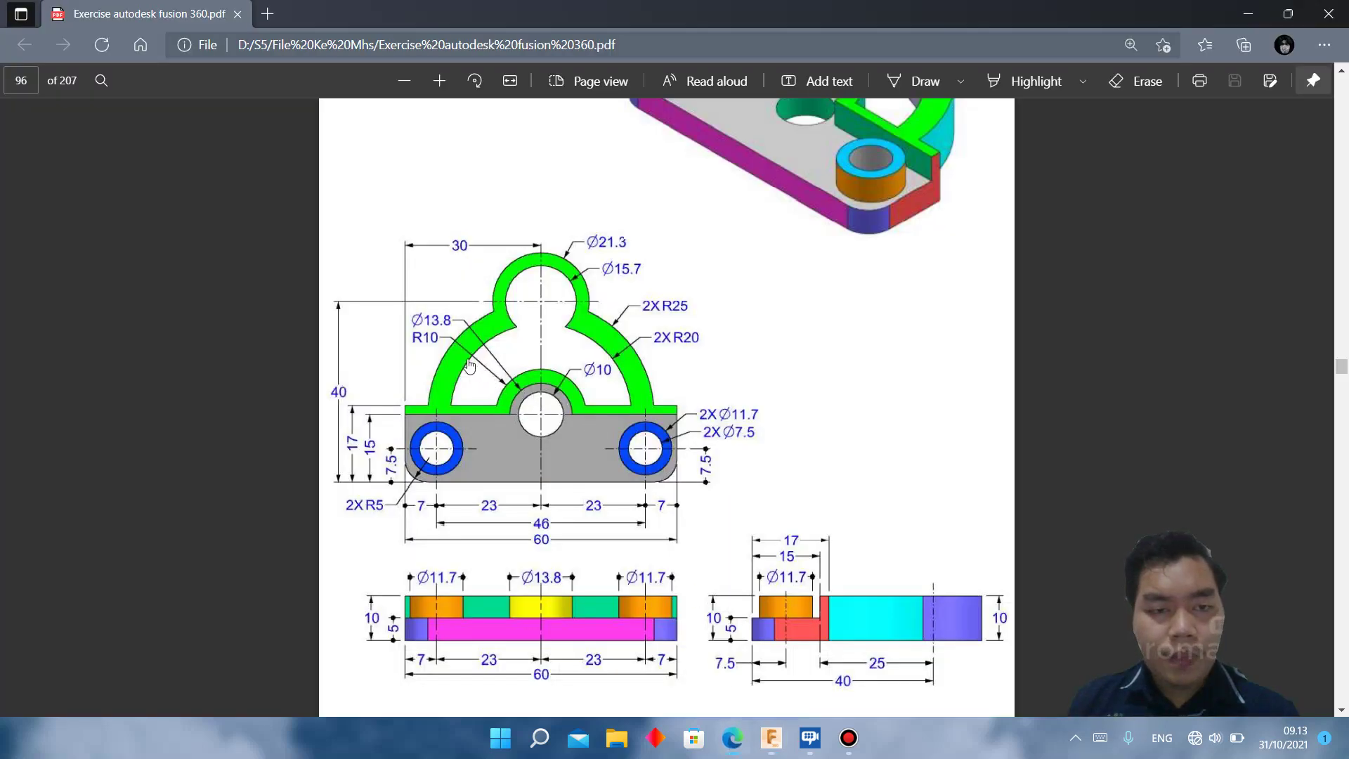
click(769, 739)
click(457, 593)
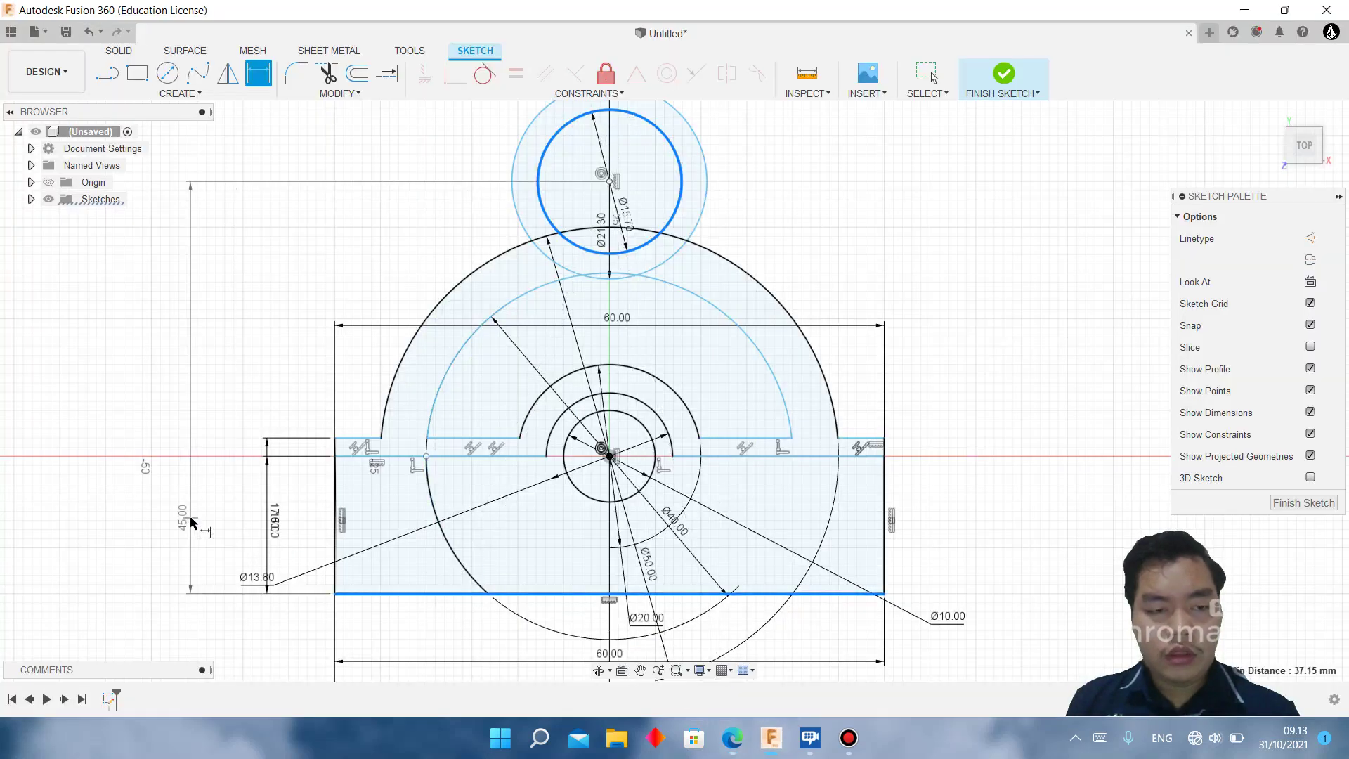
click(191, 522)
text(40)
key(Return)
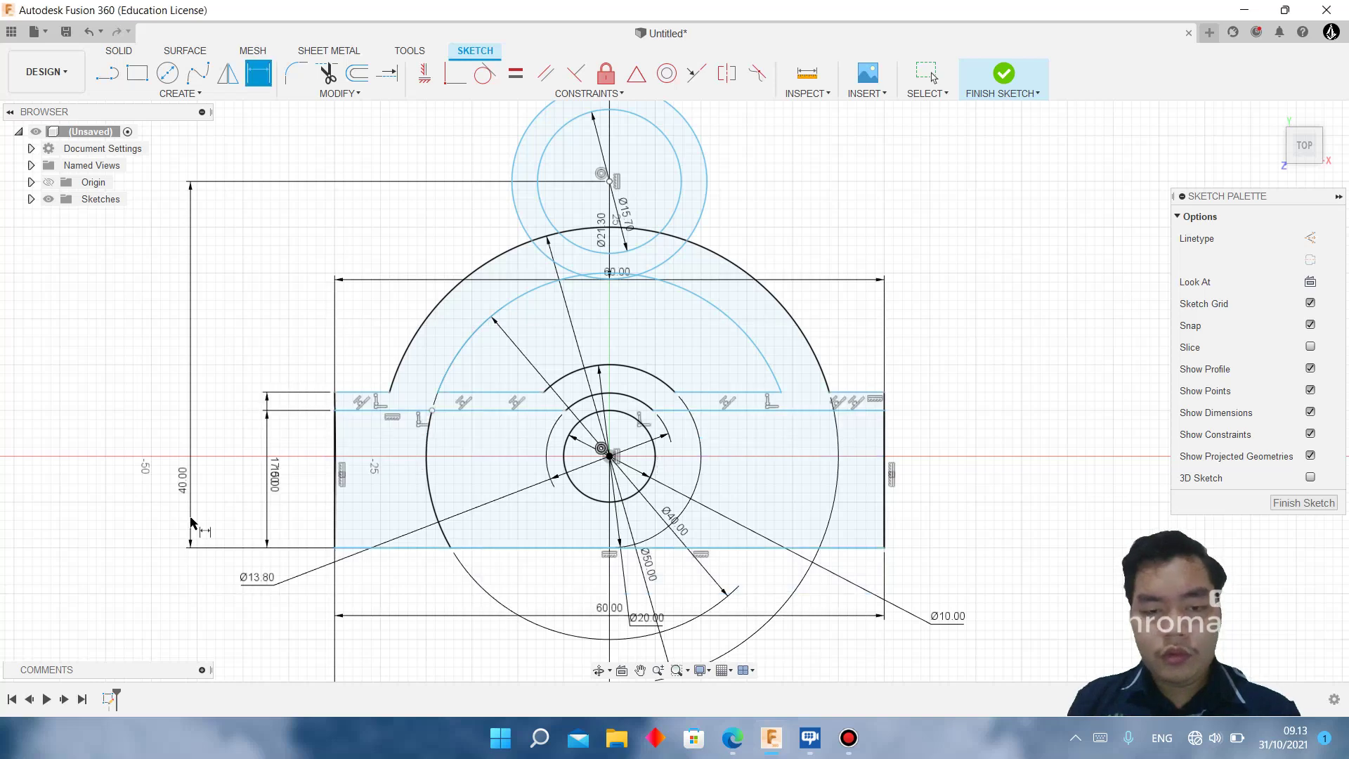
key(Escape)
click(88, 30)
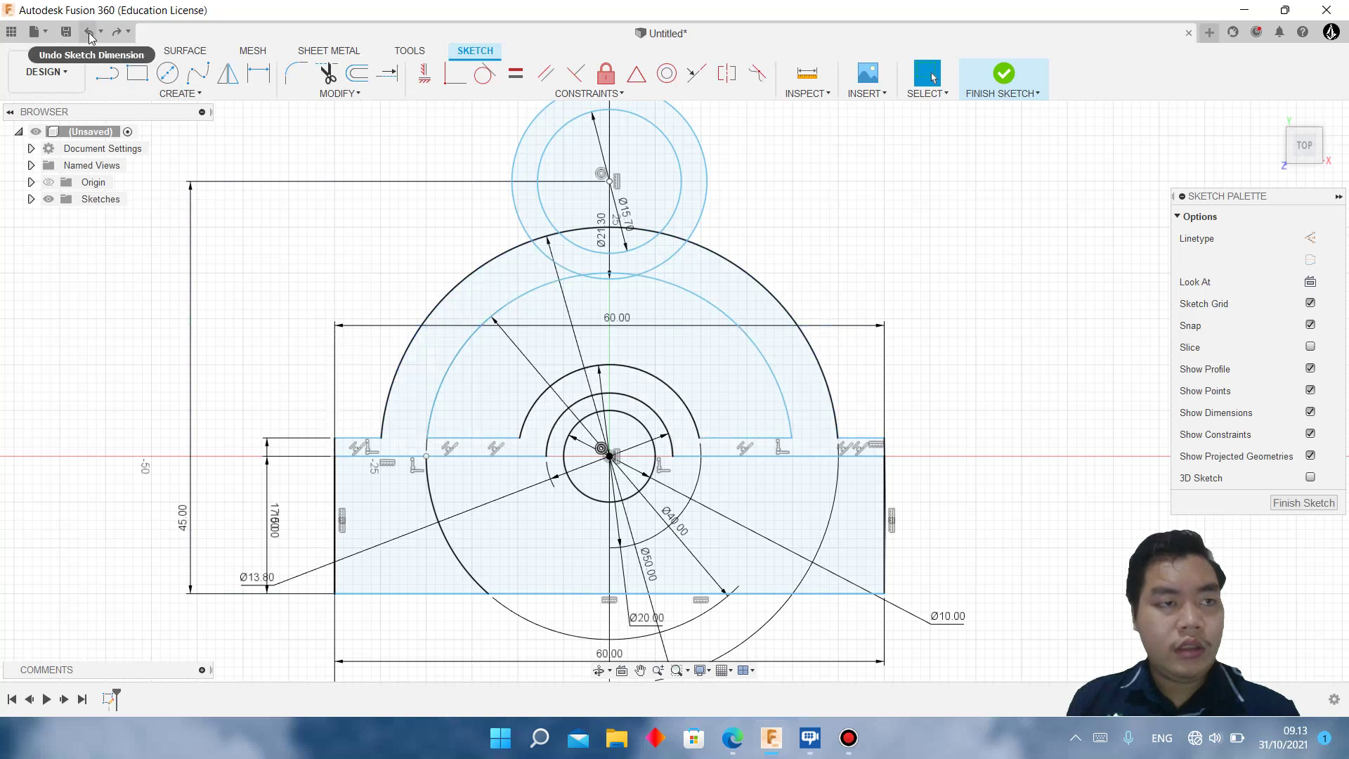
Step: Dimension the base plate 15 mm from the hub centre to the bottom edge
click(257, 72)
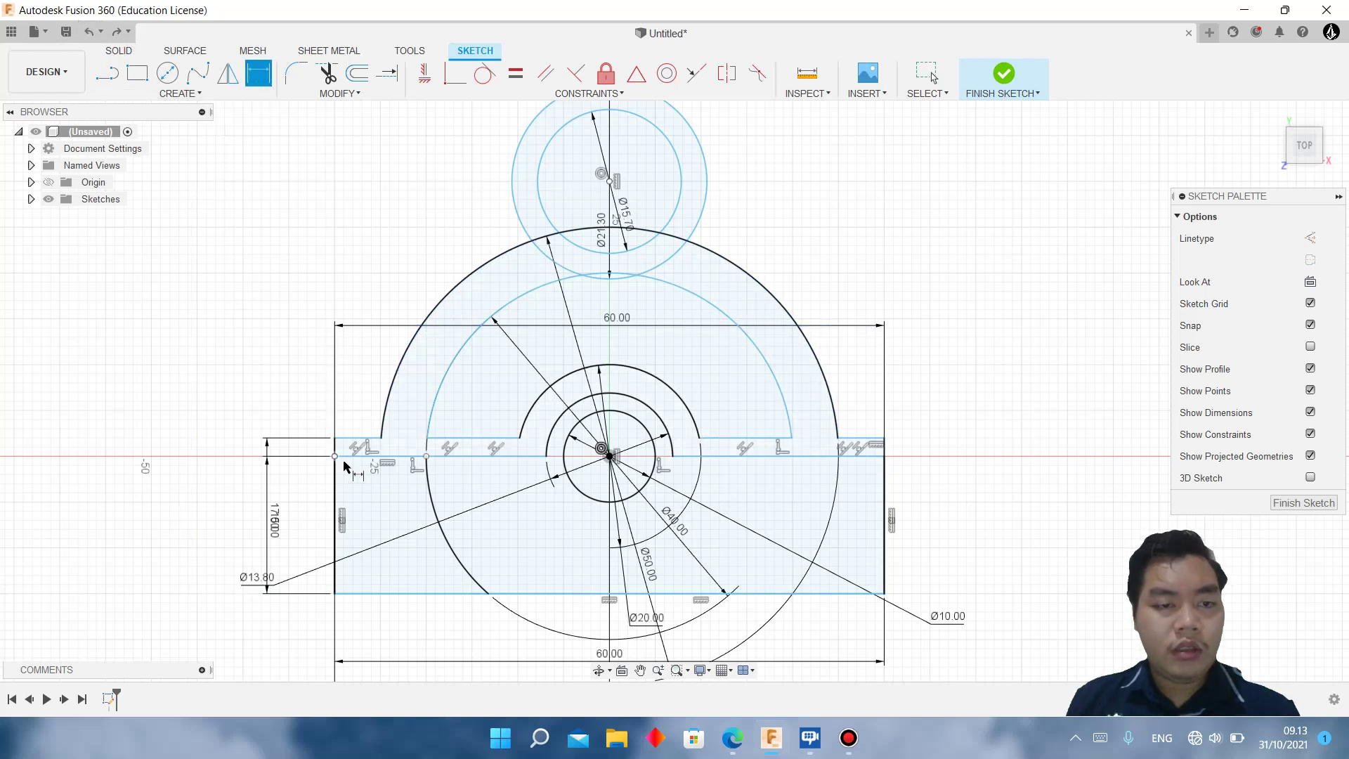
click(376, 596)
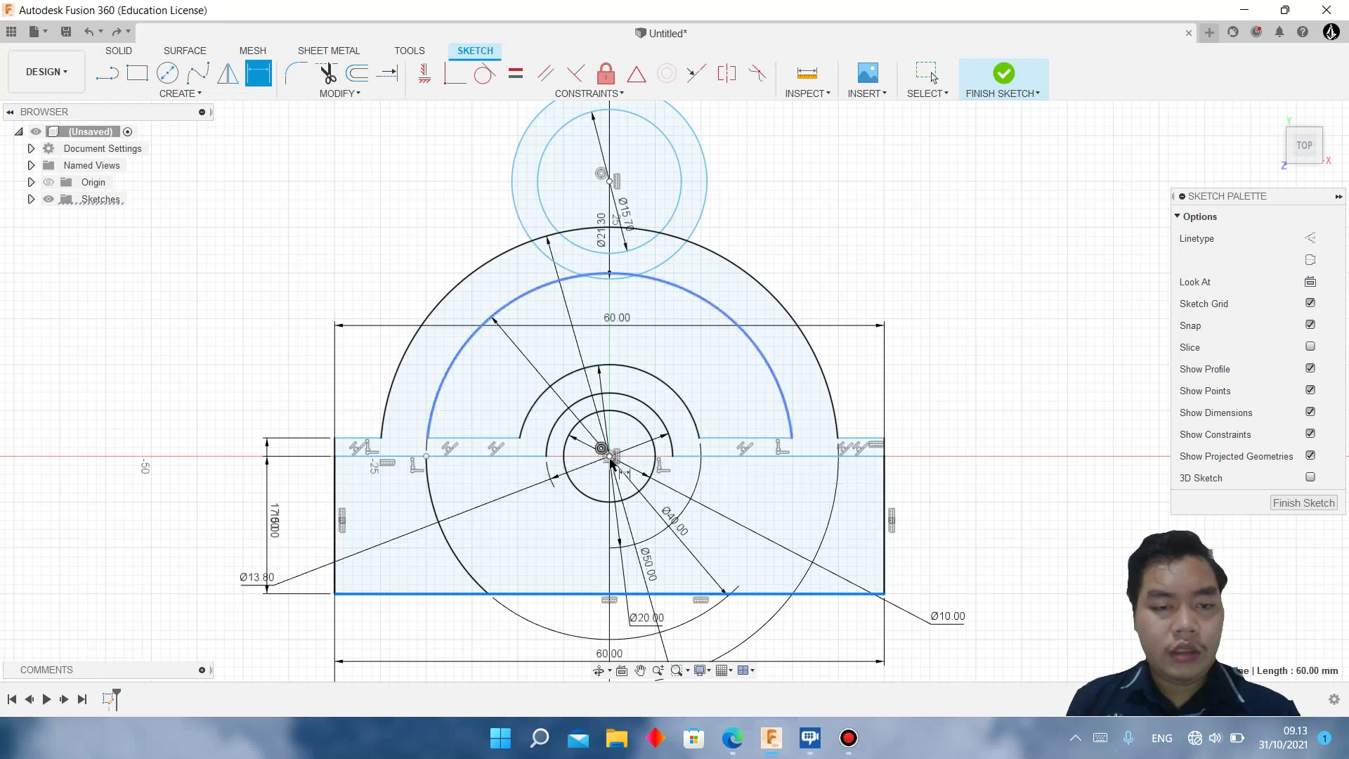
click(609, 456)
click(174, 472)
text(1)
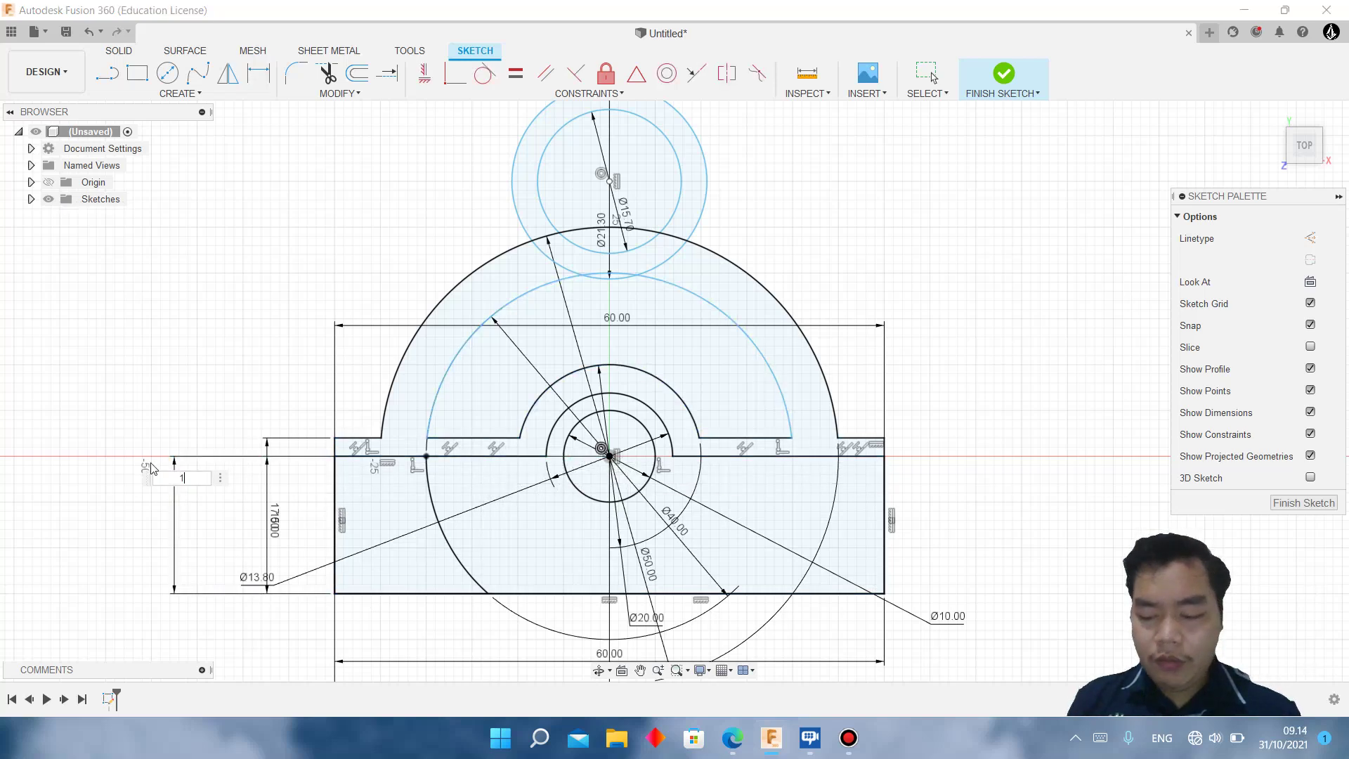
text(5.00)
key(Return)
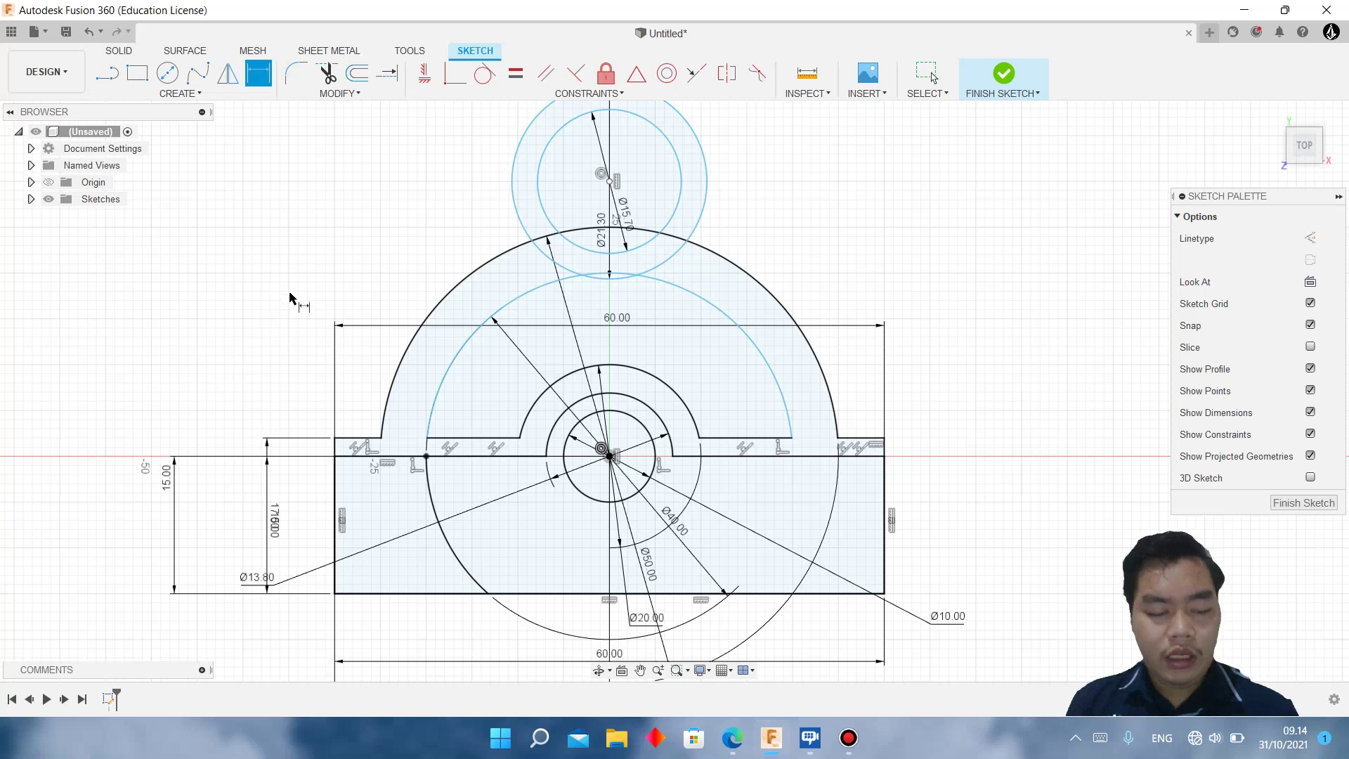
Step: Set the top circles' centre 40 mm above the plate's bottom edge
click(548, 221)
click(425, 594)
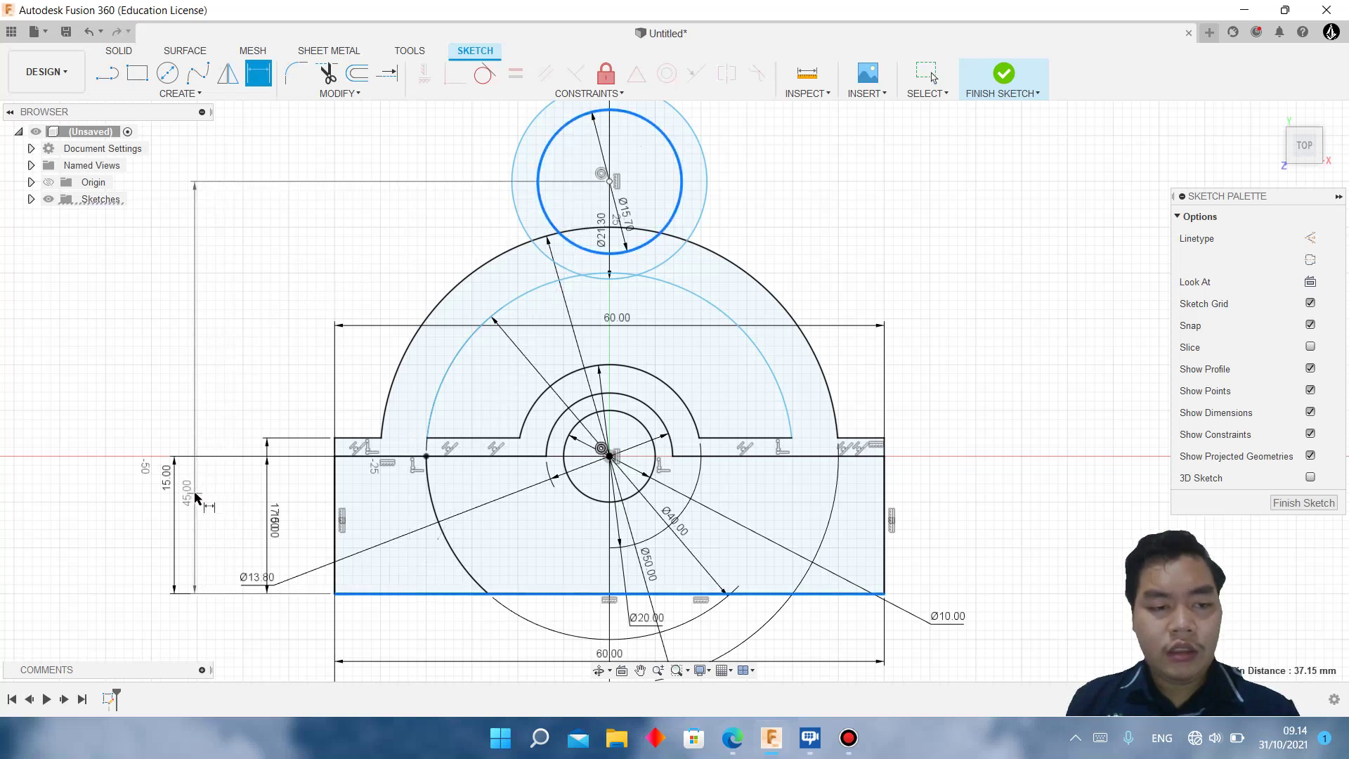
click(196, 496)
text(40)
key(Return)
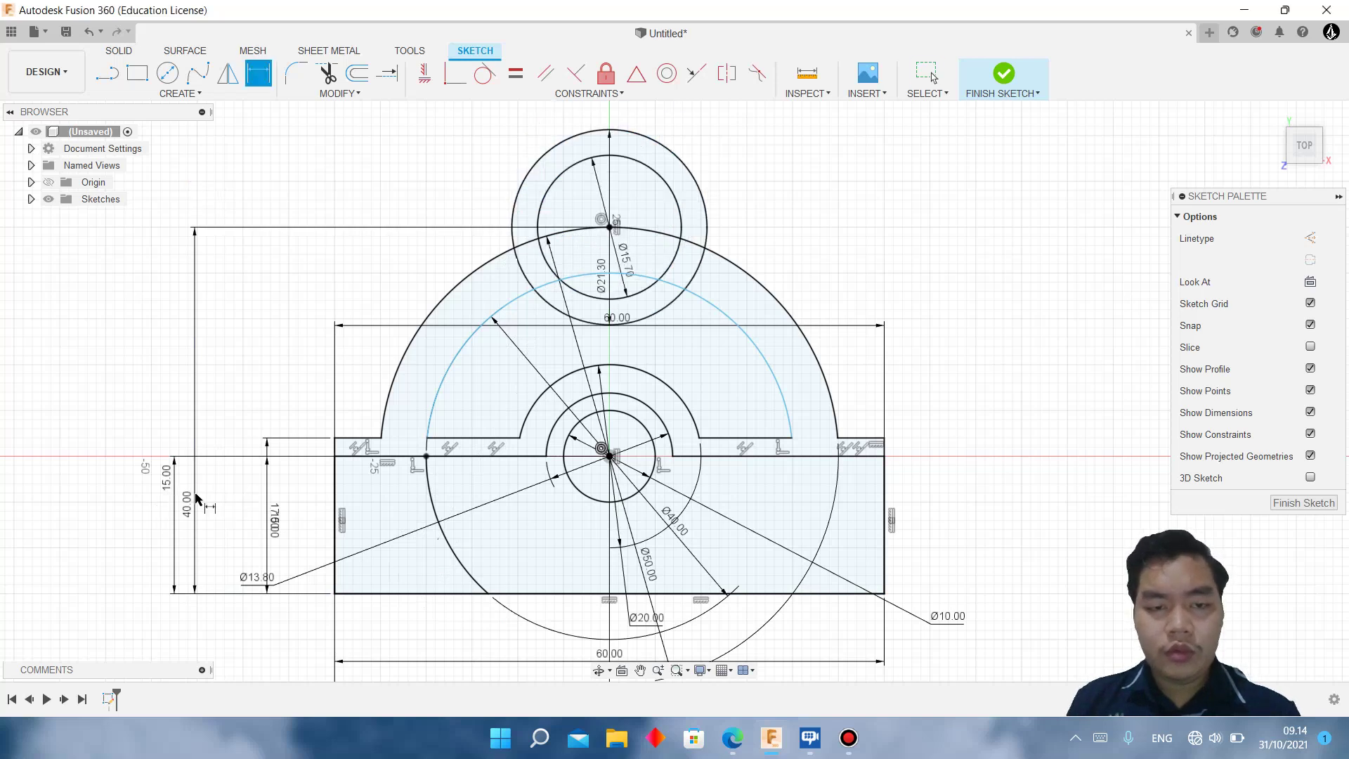
Step: Trim the lower pieces of the Ø15.70 and Ø21.30 circles and the wall arc inside them
key(t)
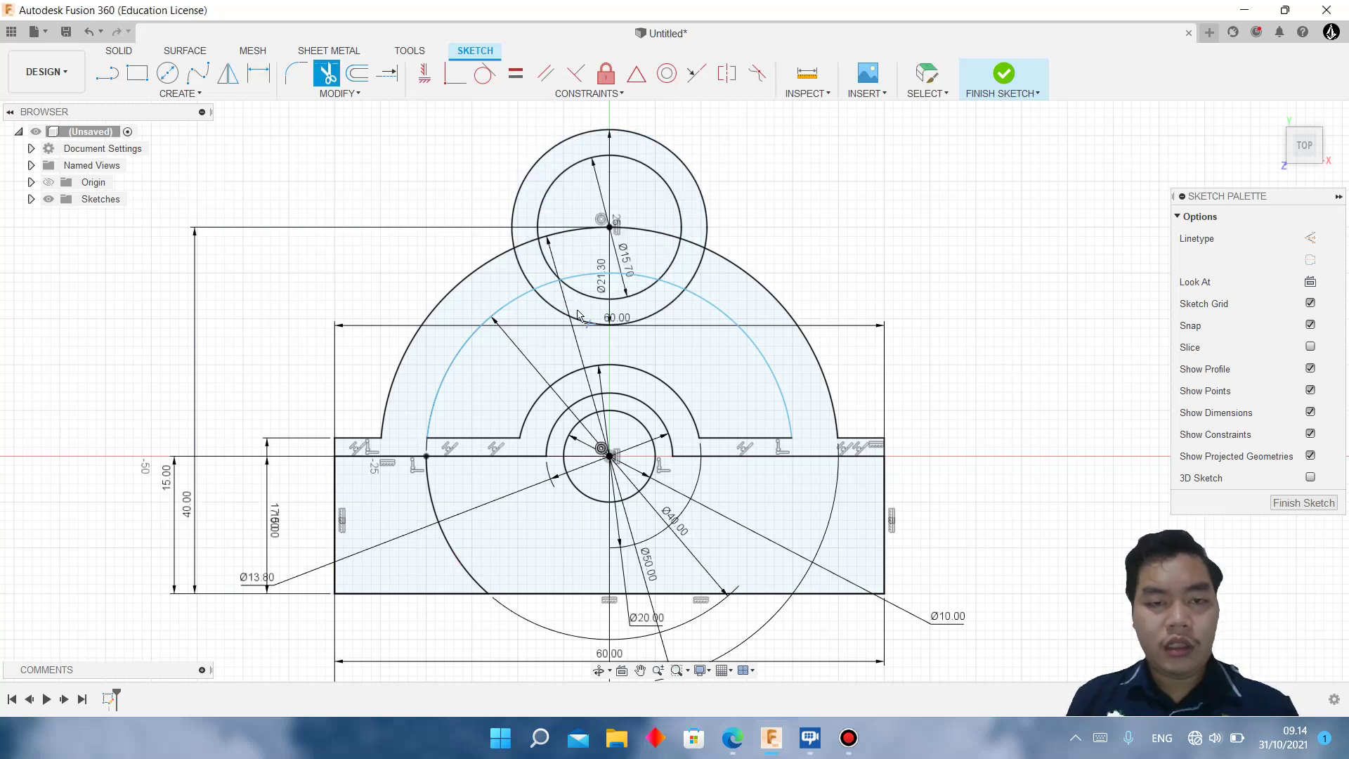
click(588, 320)
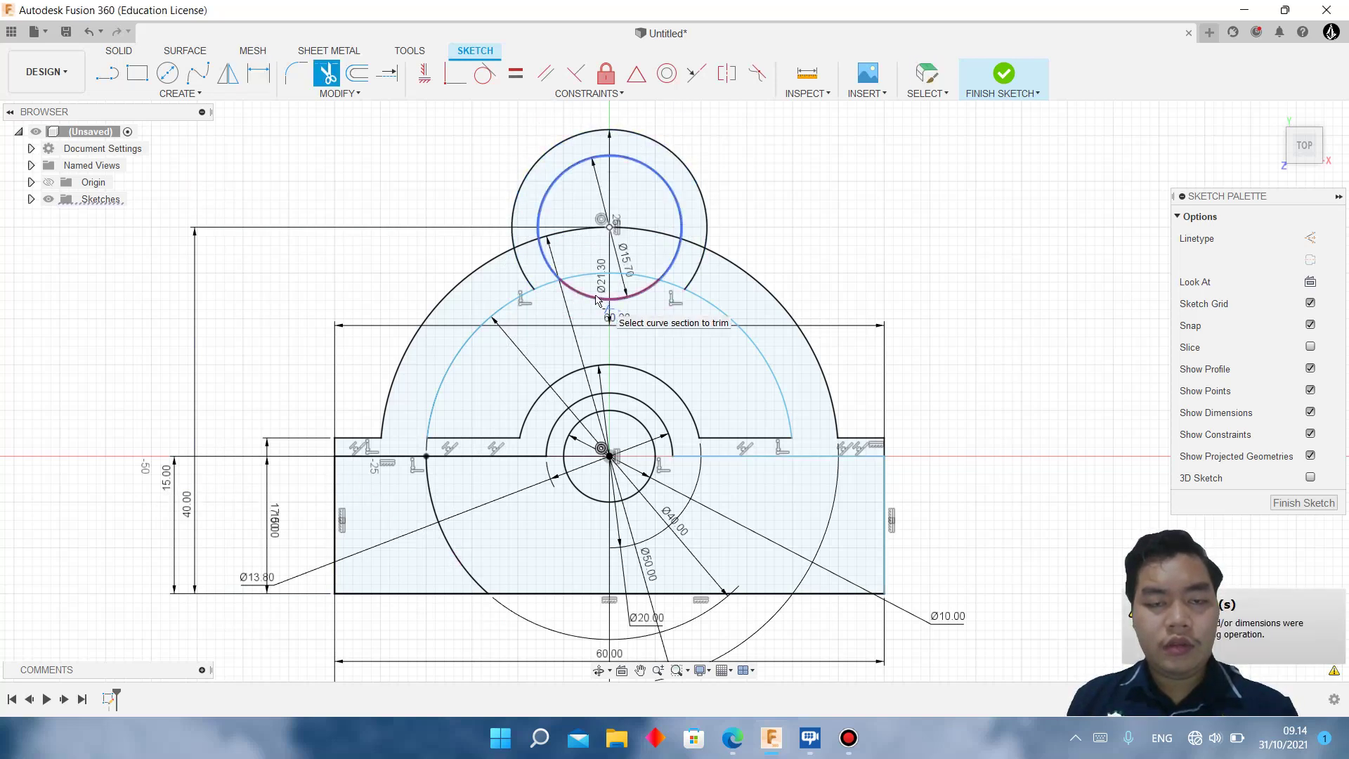
click(596, 300)
click(523, 276)
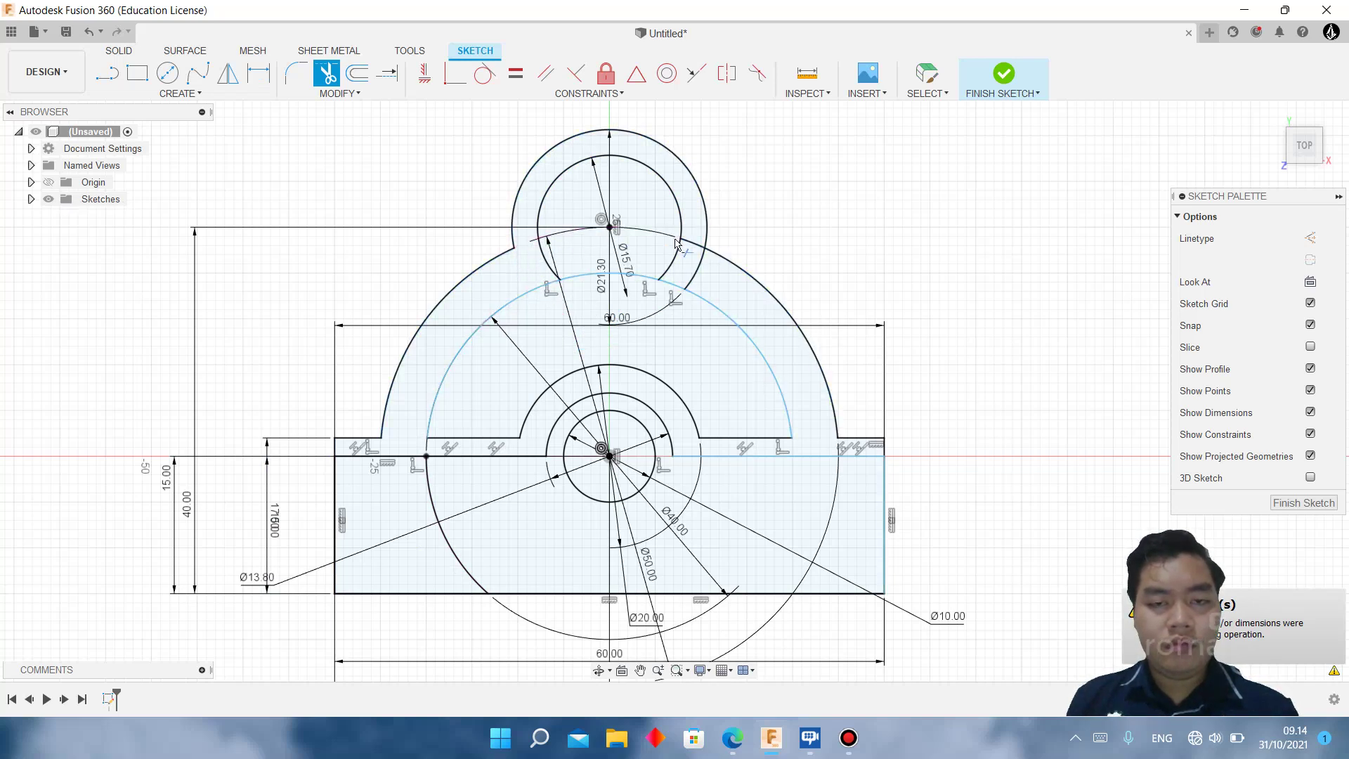
click(648, 278)
click(655, 310)
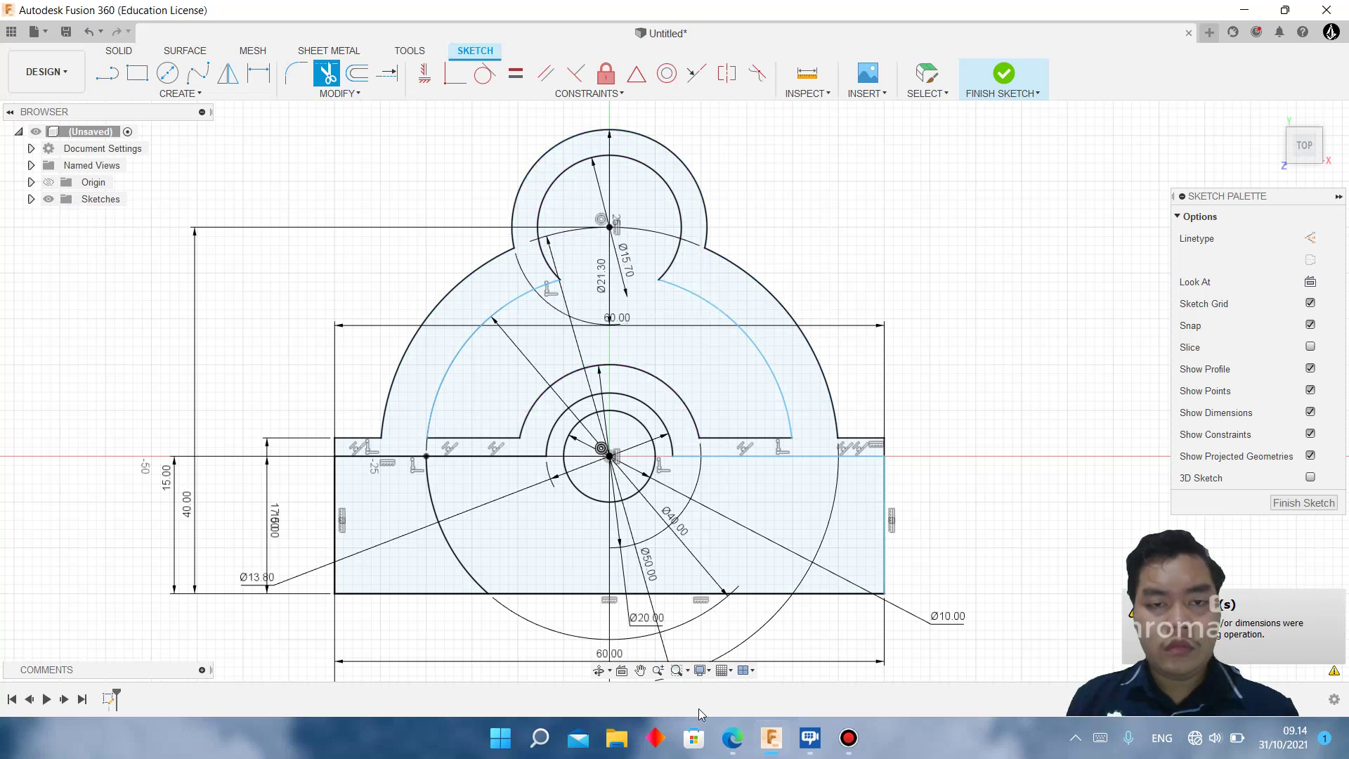
click(741, 739)
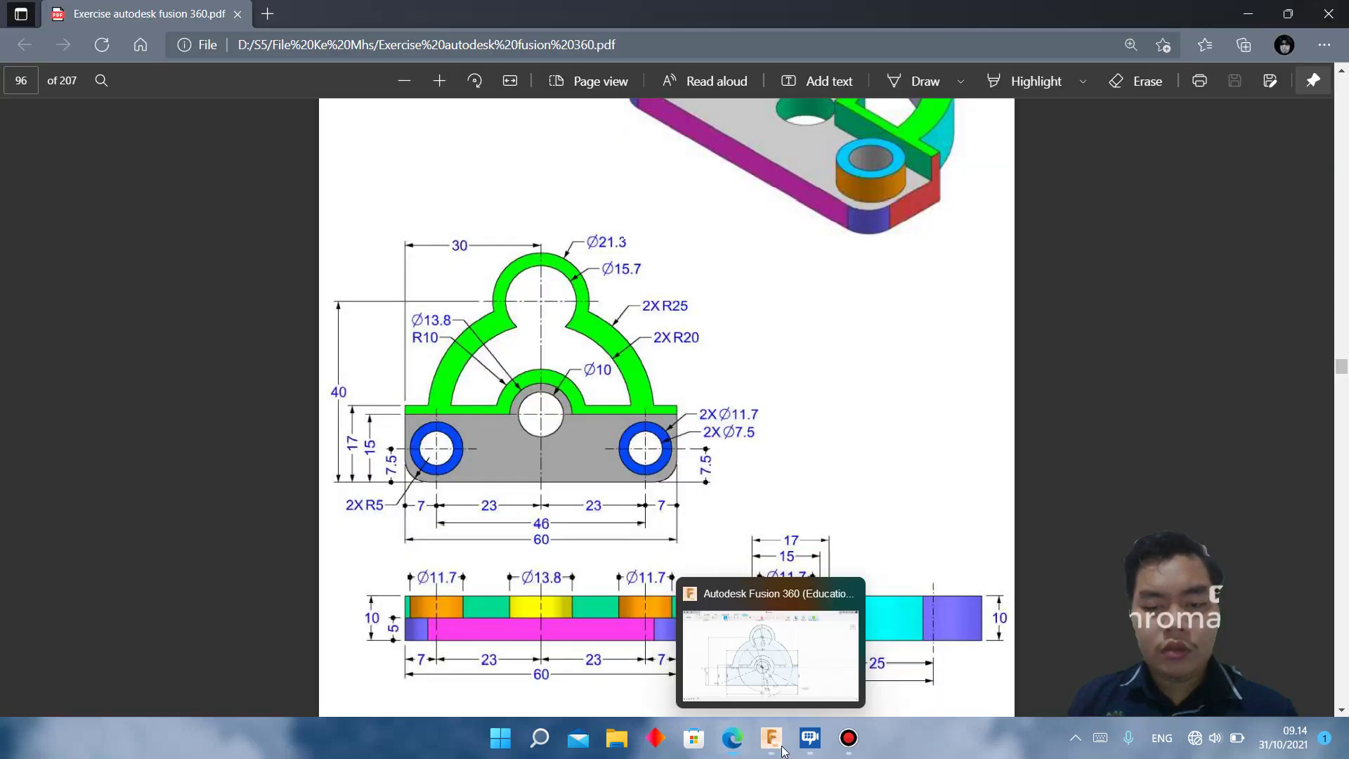
click(773, 741)
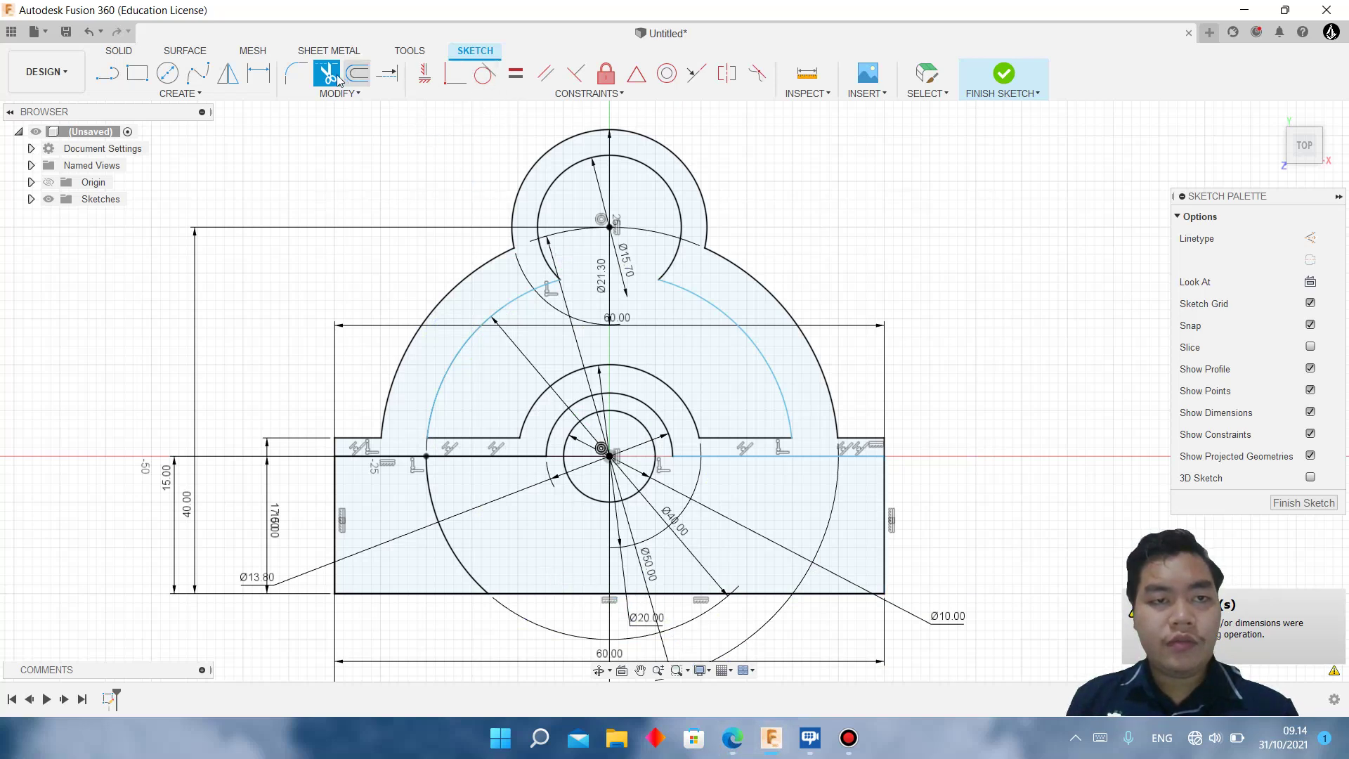
Step: Fillet the plate's bottom-left and bottom-right corners with a 5 mm radius
click(296, 72)
click(335, 584)
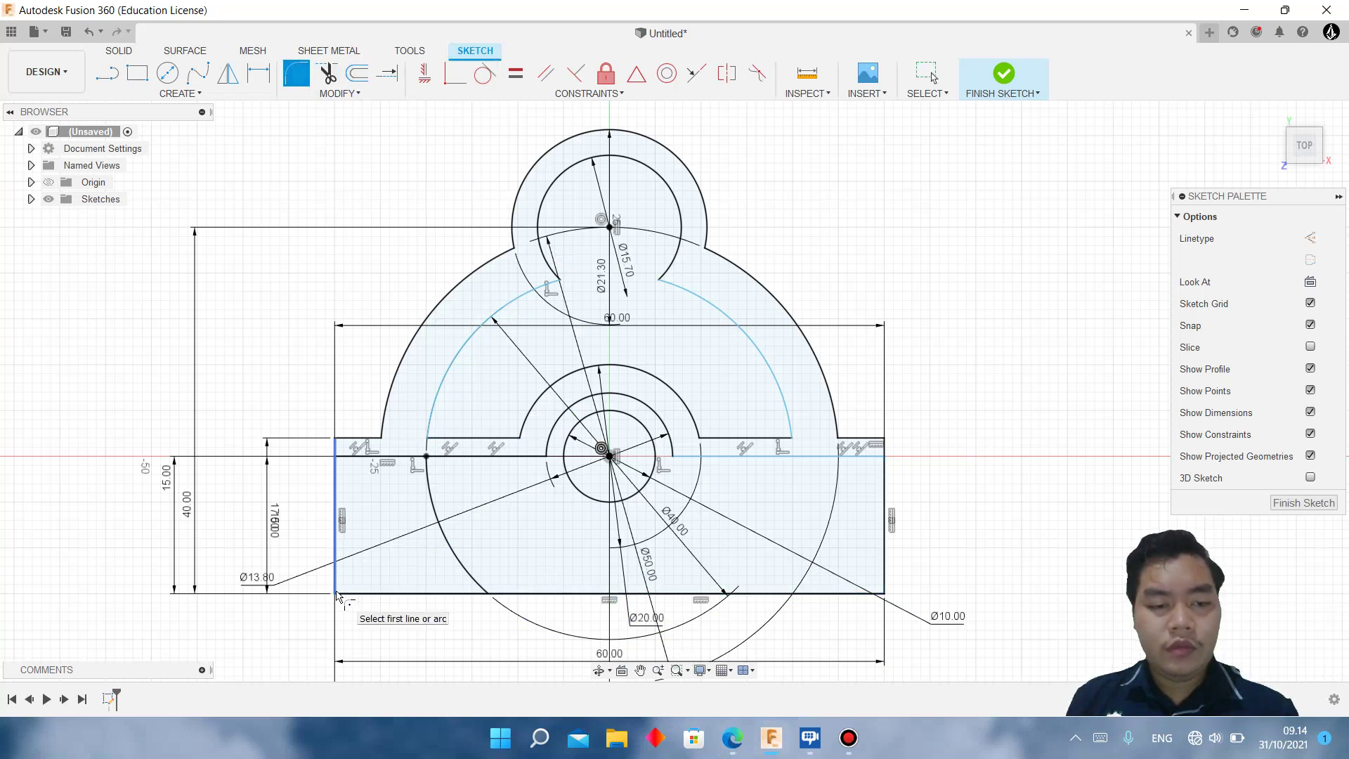
click(344, 594)
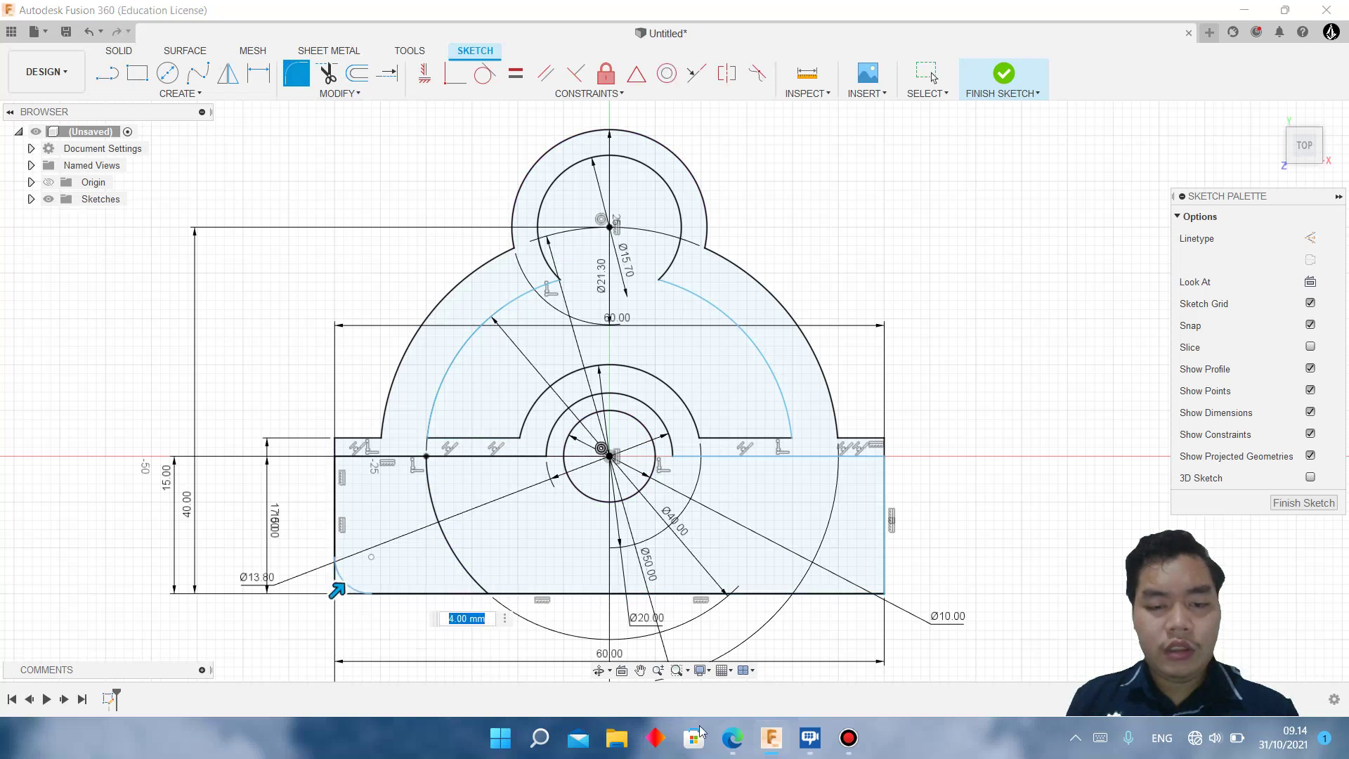
click(740, 747)
mouse_move(732, 738)
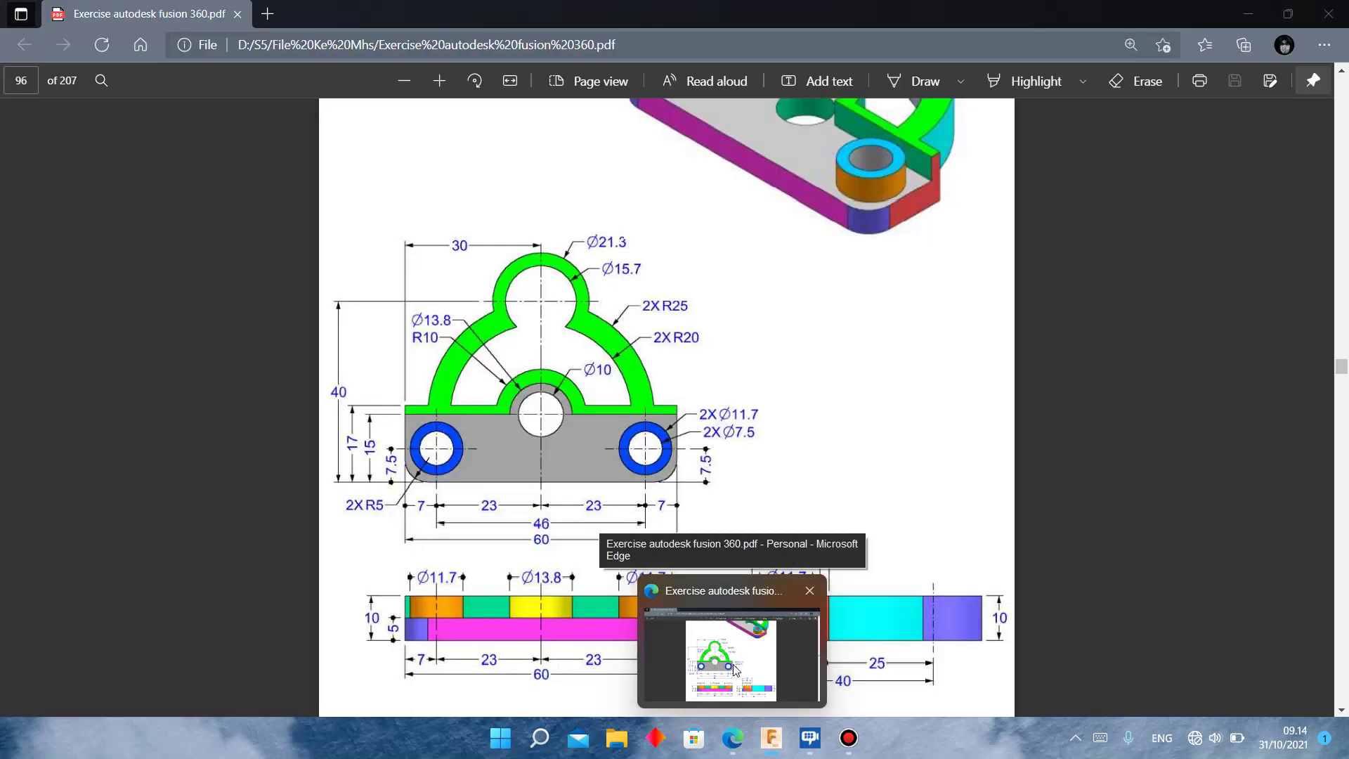
click(730, 650)
text(5)
key(Return)
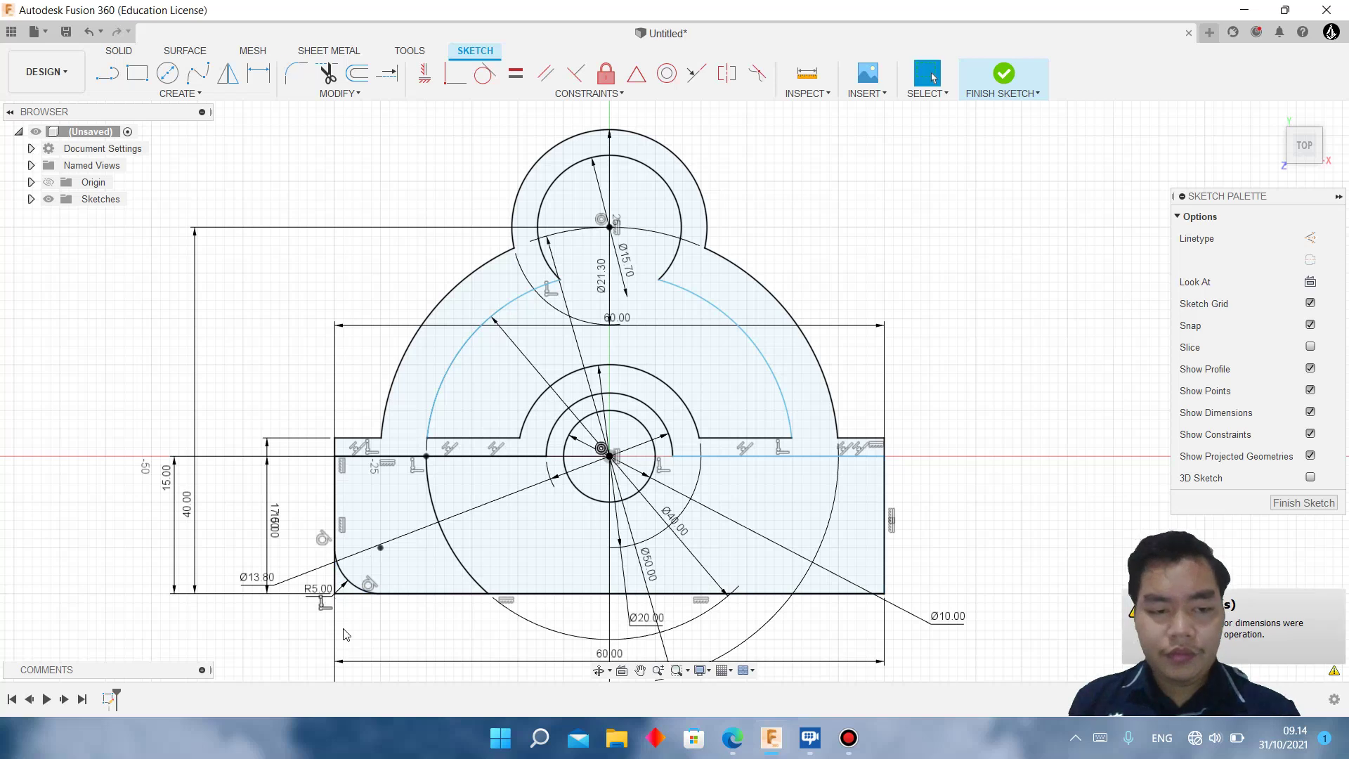
click(282, 77)
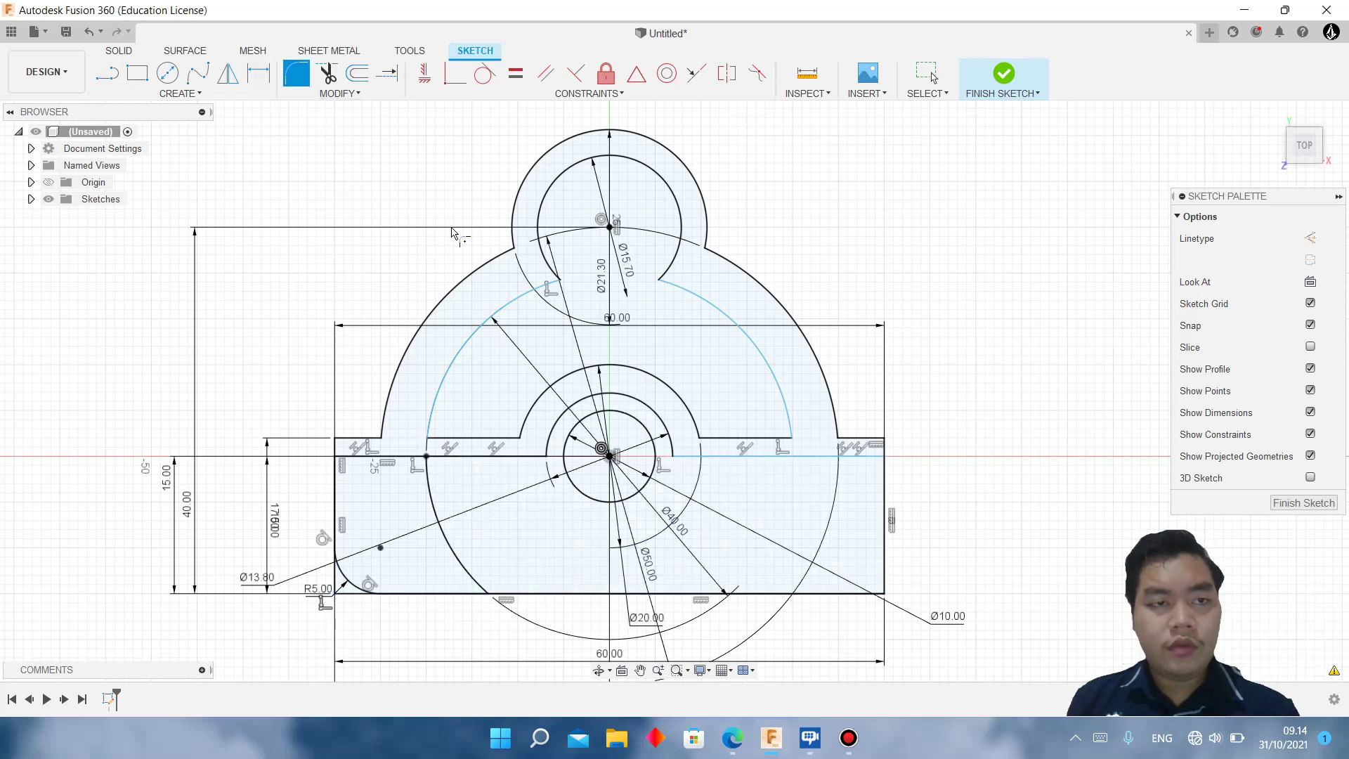
click(882, 594)
key(Return)
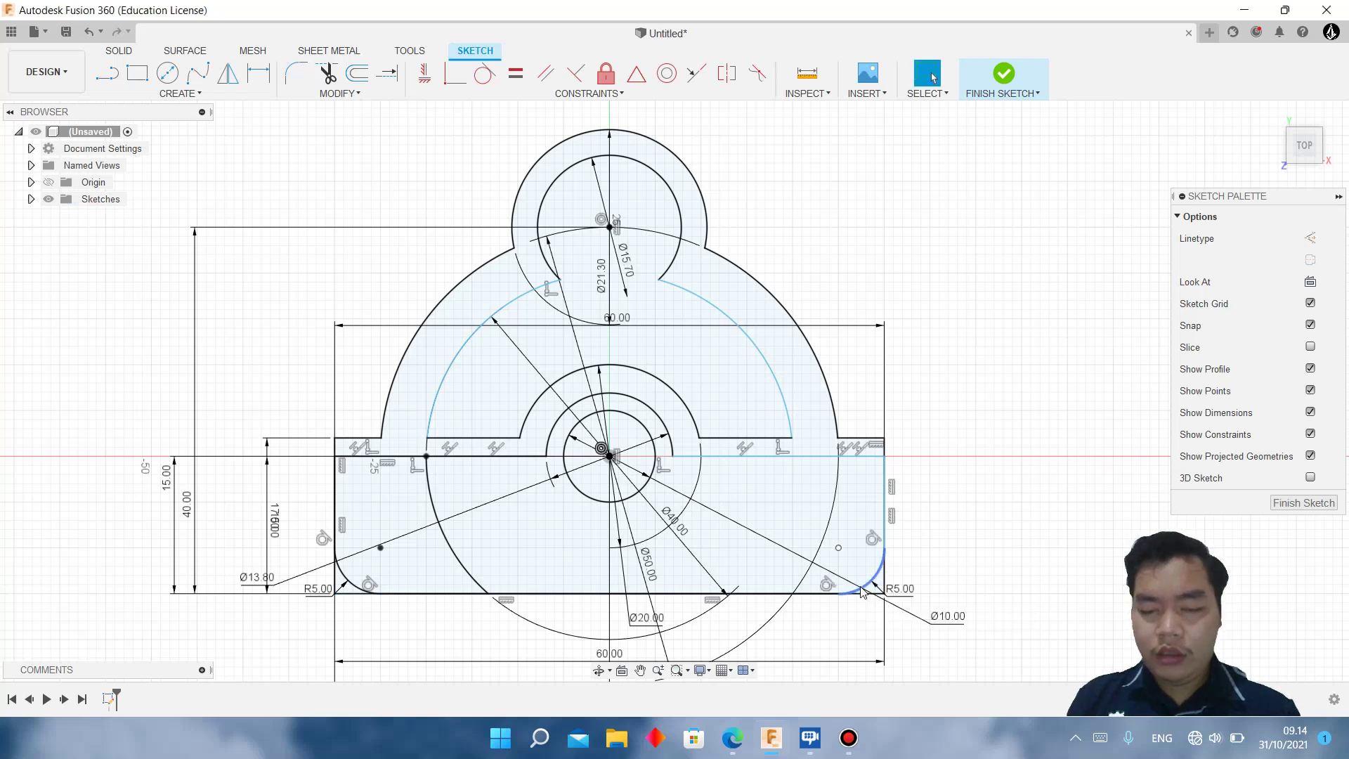
Step: Trim the leftover corner segments at both rounded corners and bring up the exercise PDF
scroll(864, 669, up, 3)
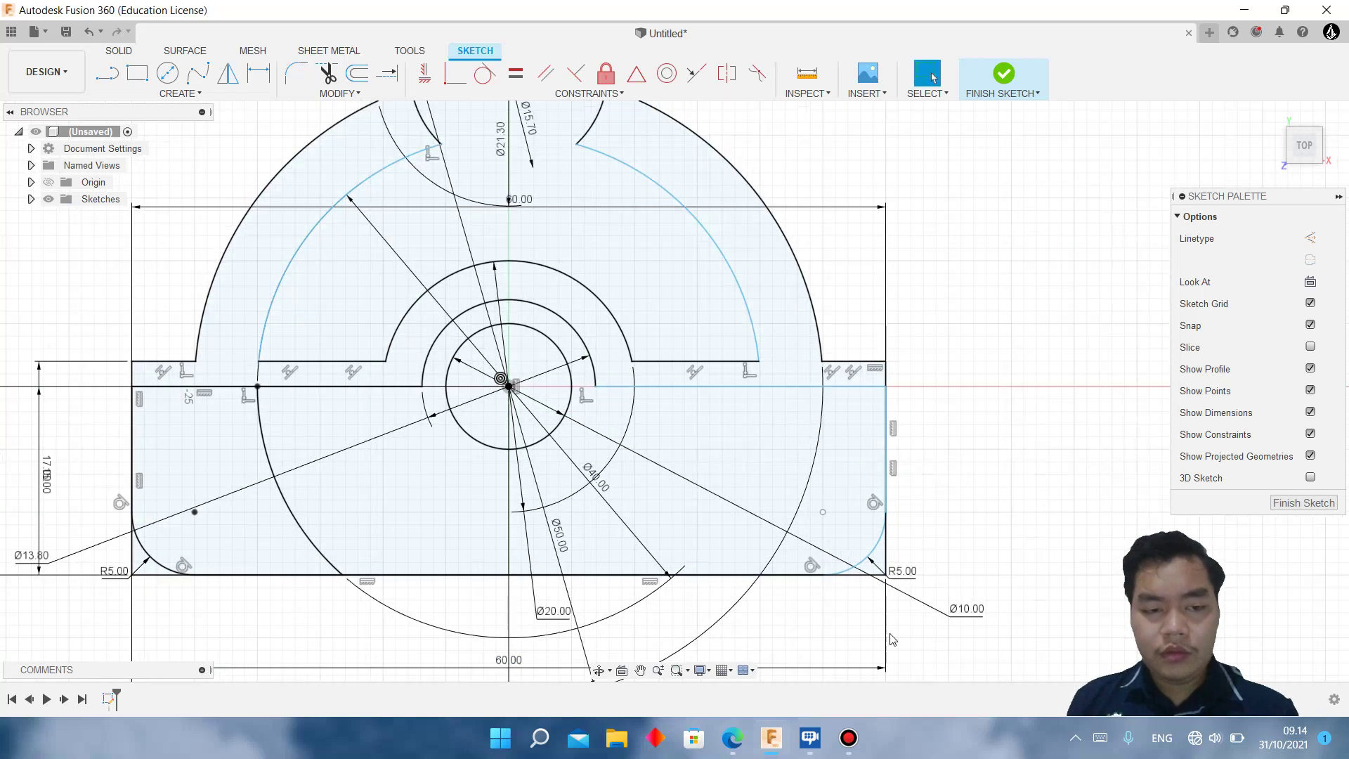
key(t)
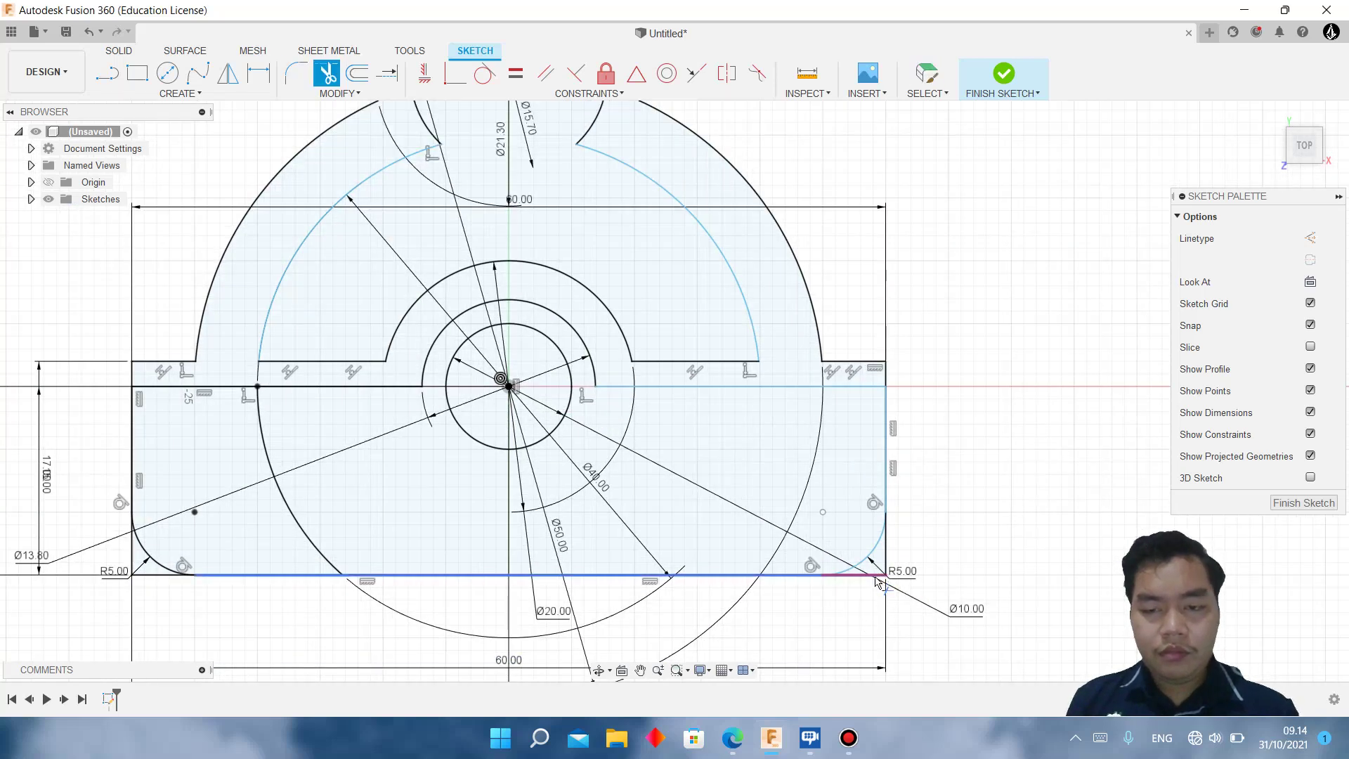
click(879, 577)
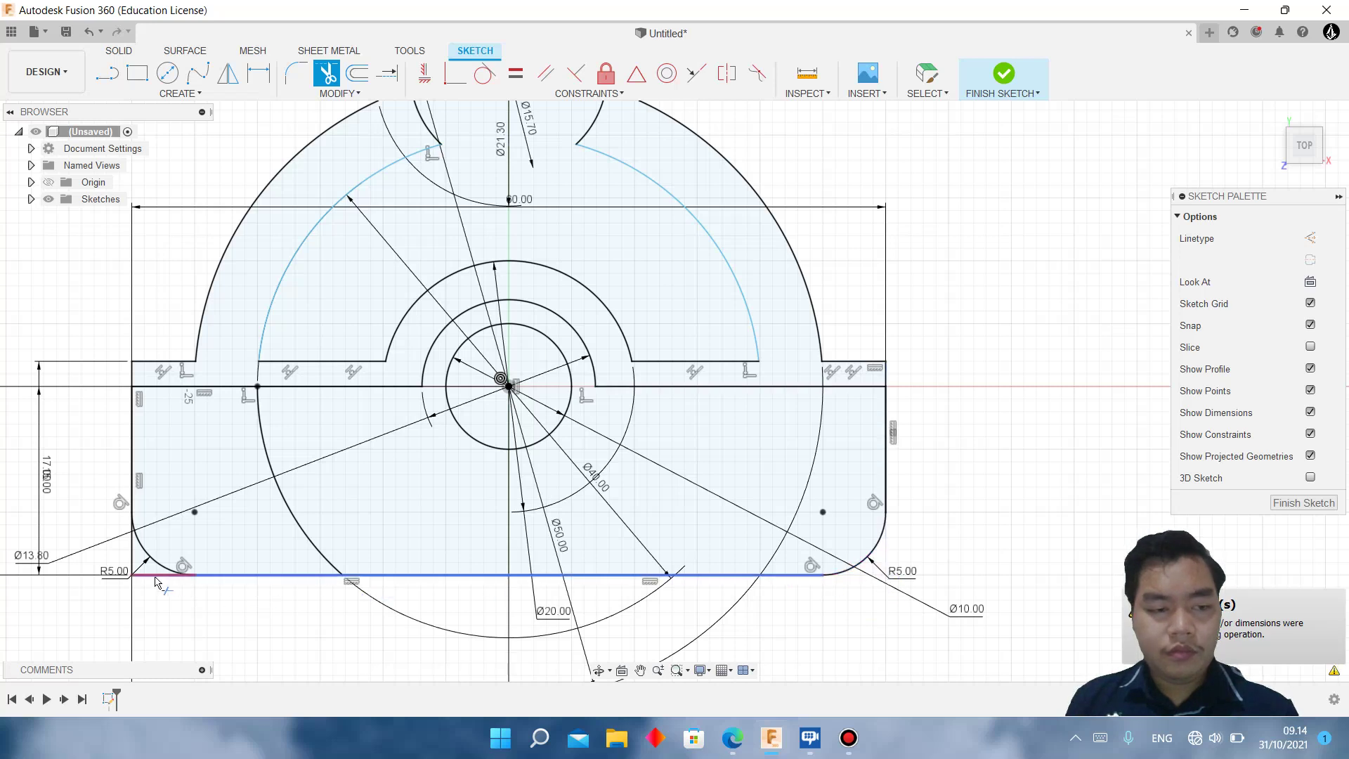
click(133, 562)
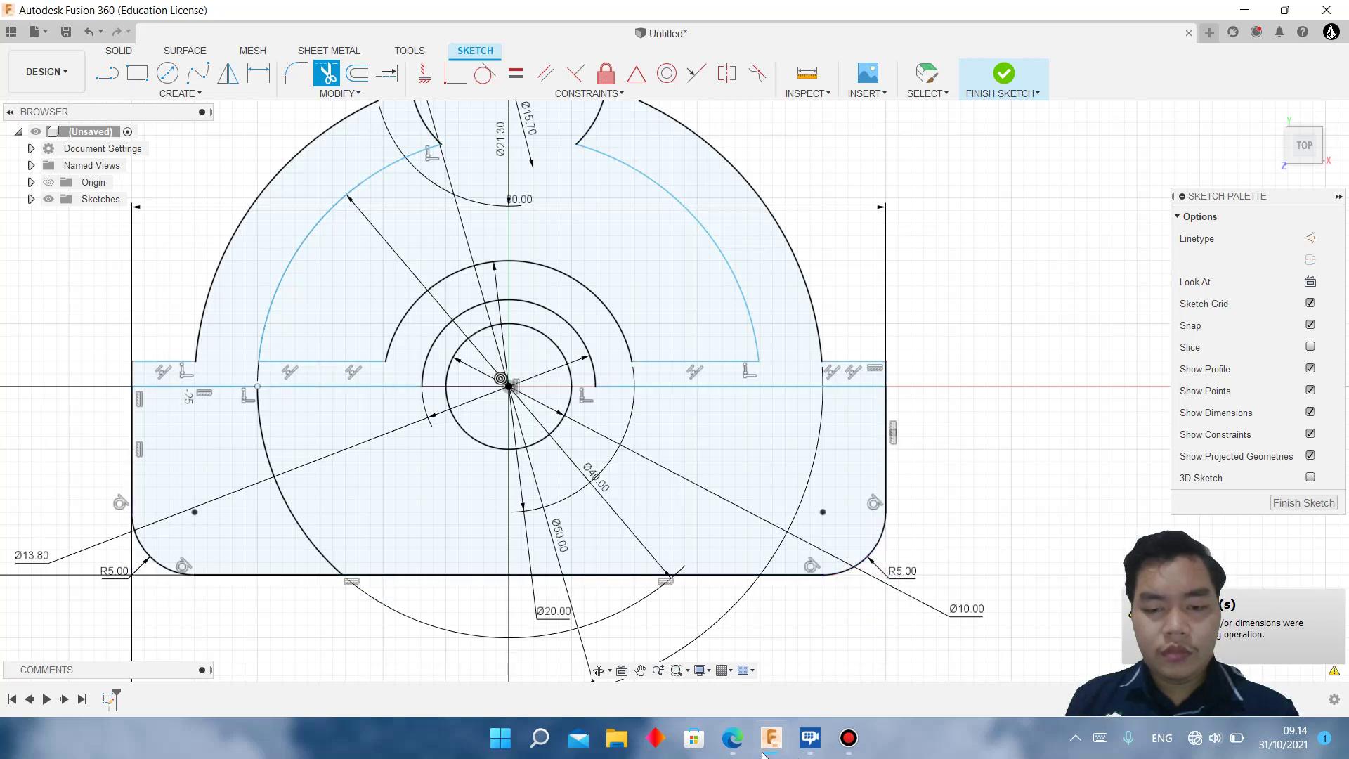
click(732, 737)
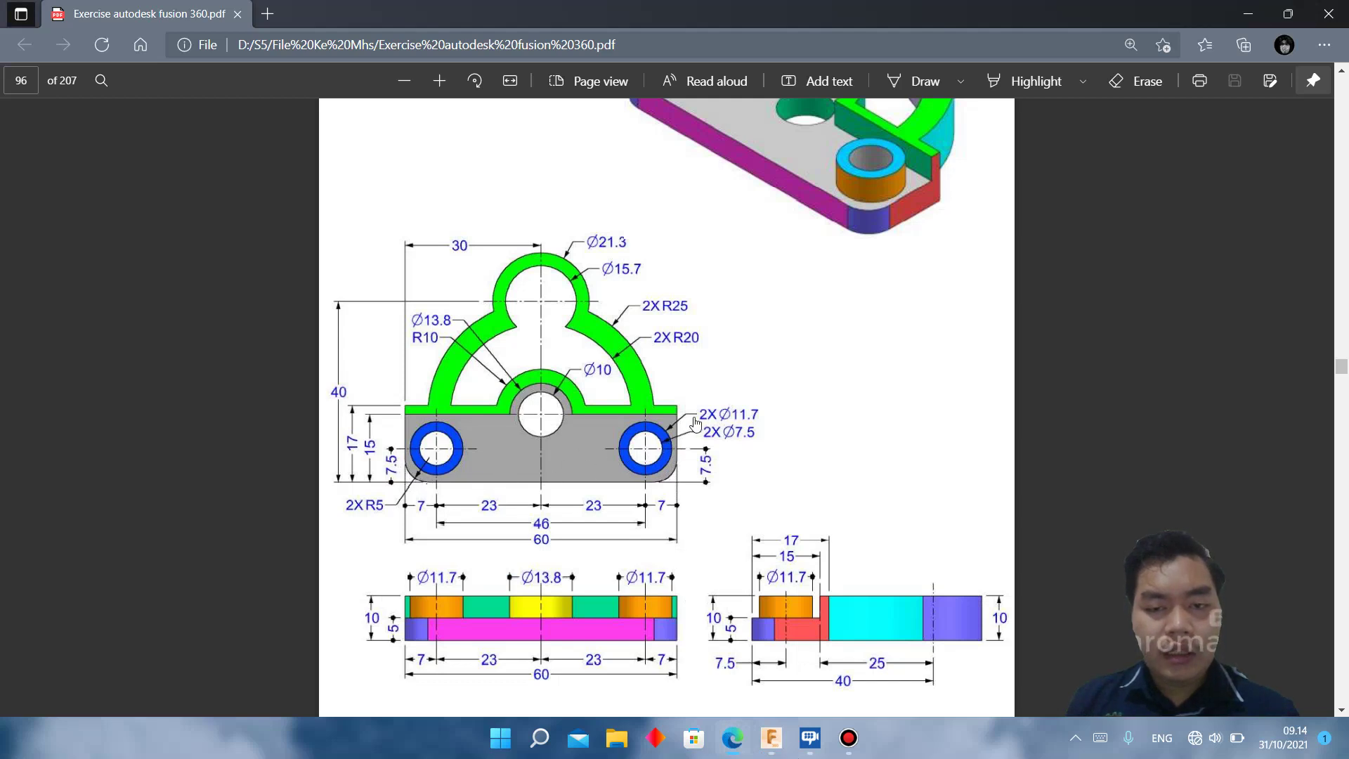
Step: Draw a Ø7.5 hole circle near the right end of the base plate
click(772, 739)
key(c)
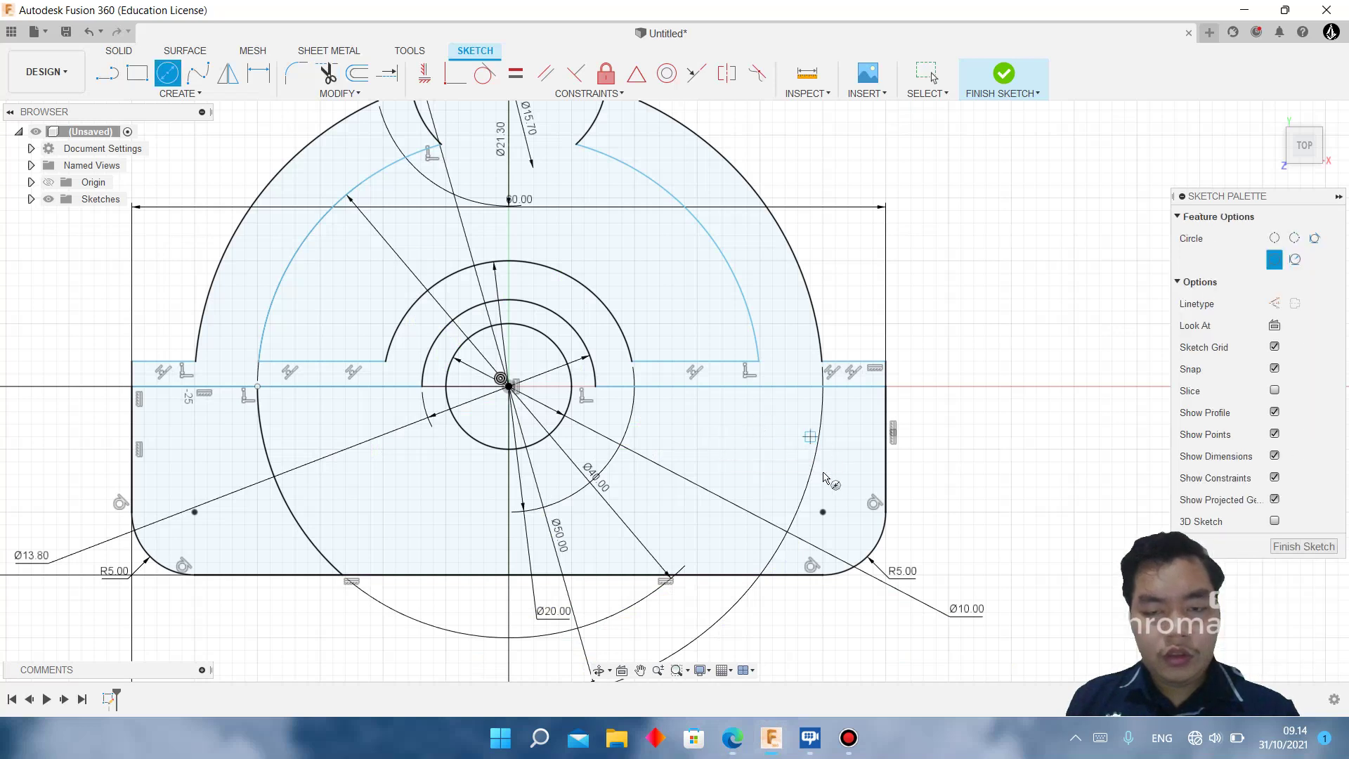
click(822, 512)
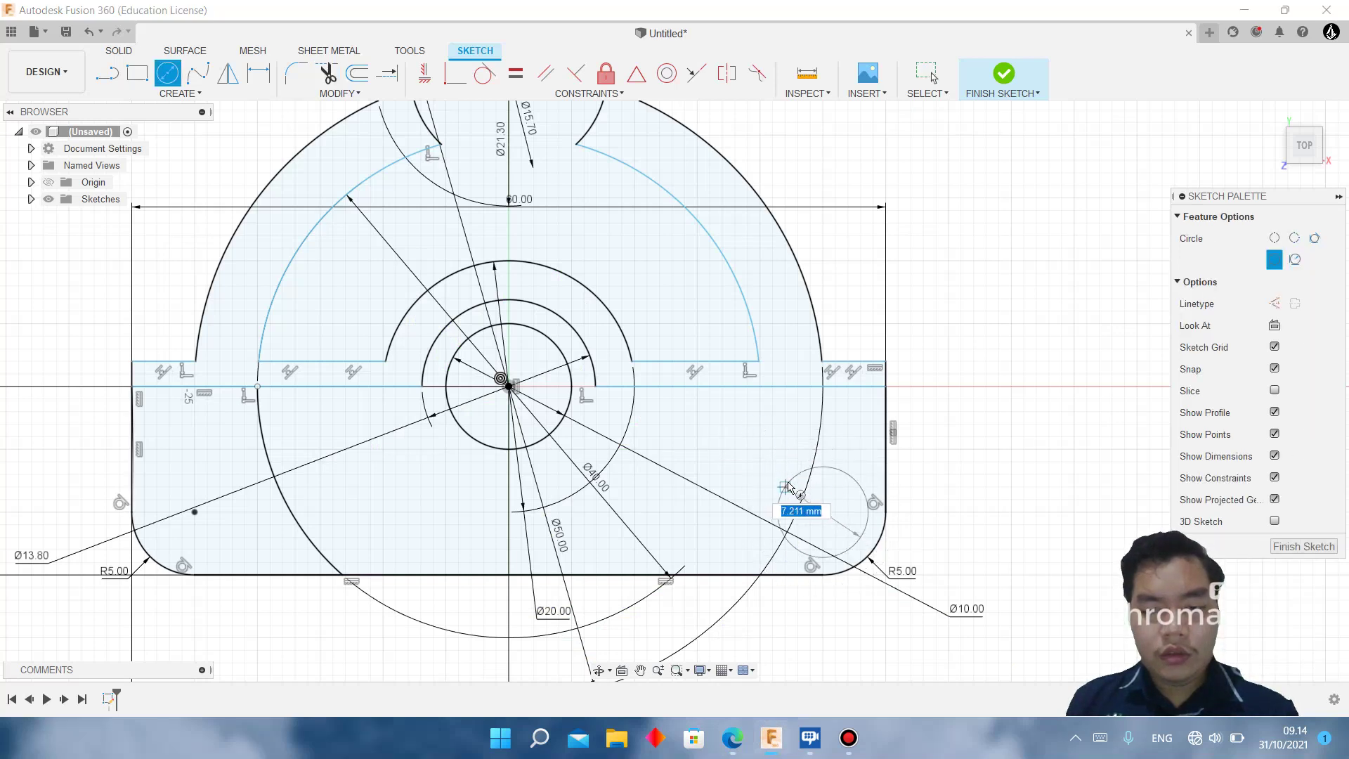
key(Escape)
key(c)
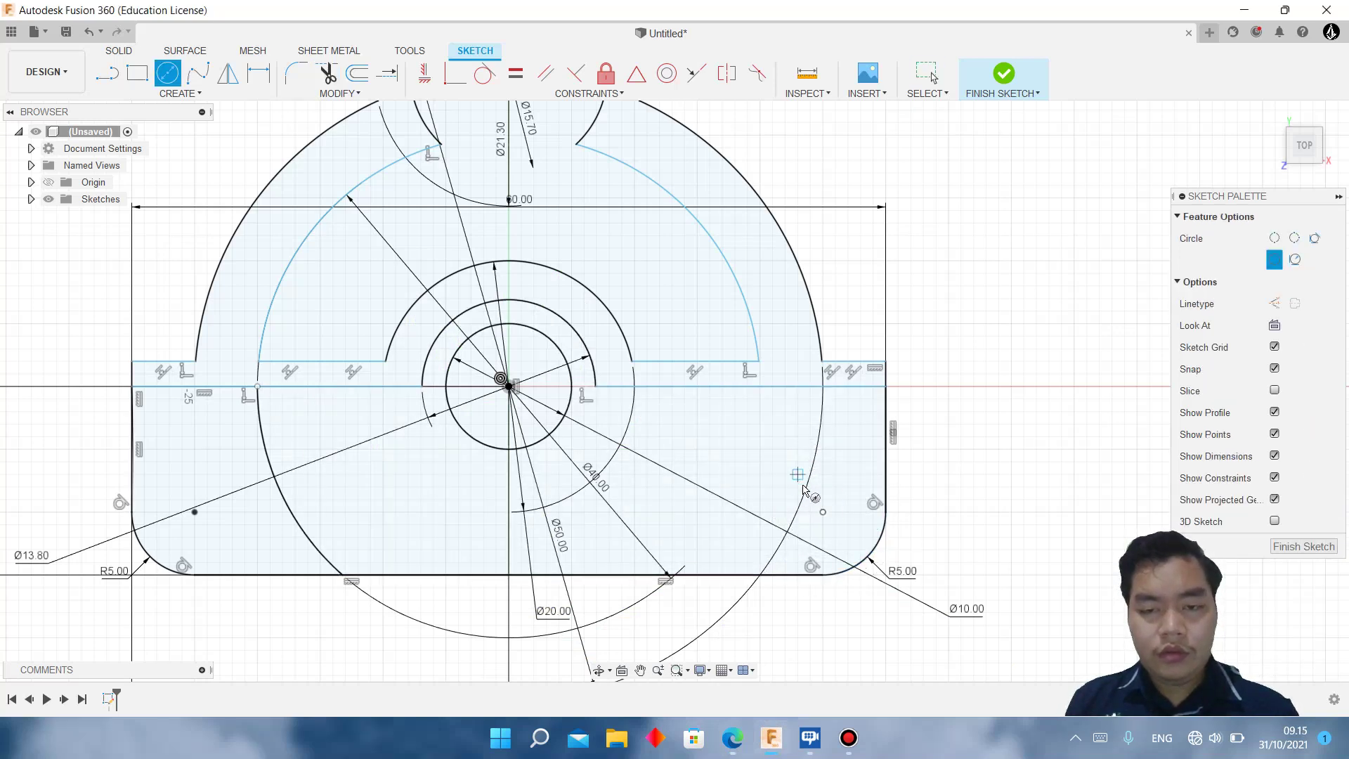
click(822, 511)
click(733, 738)
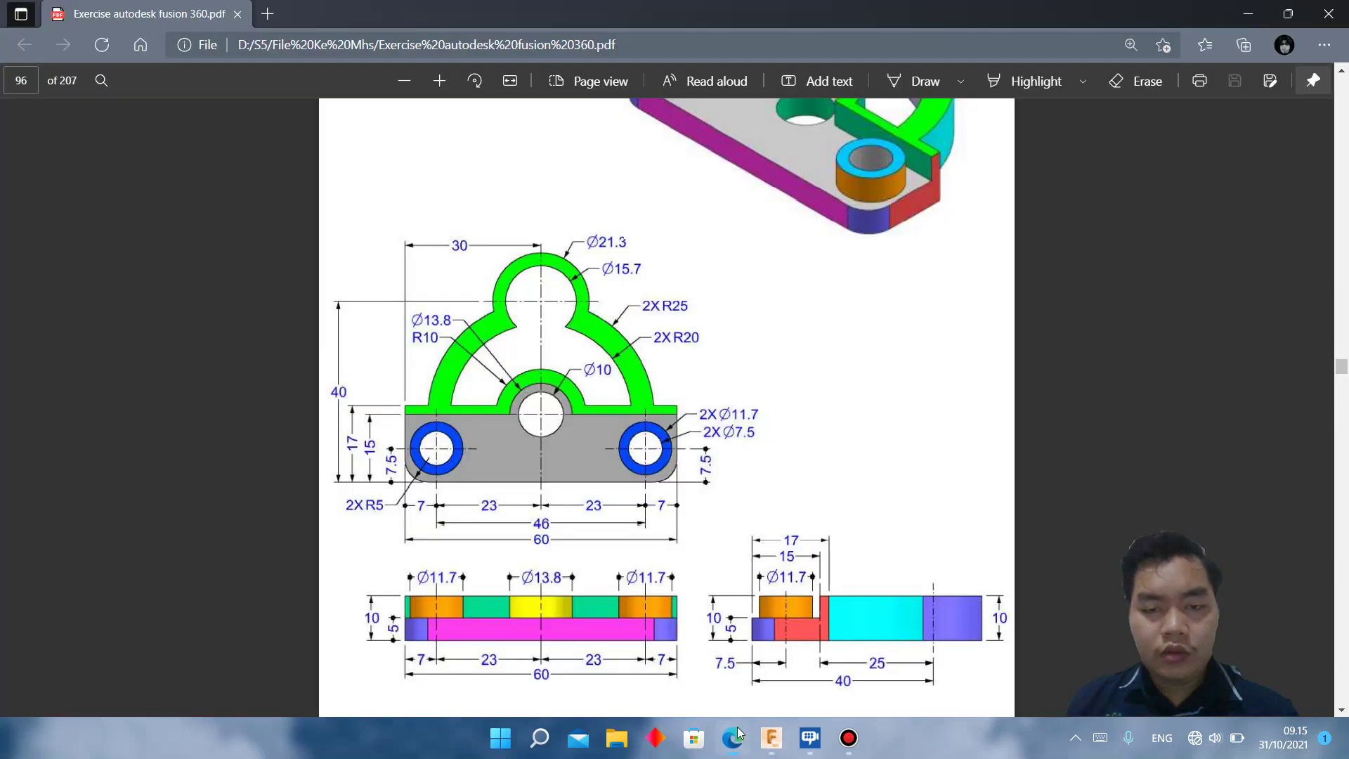
click(771, 738)
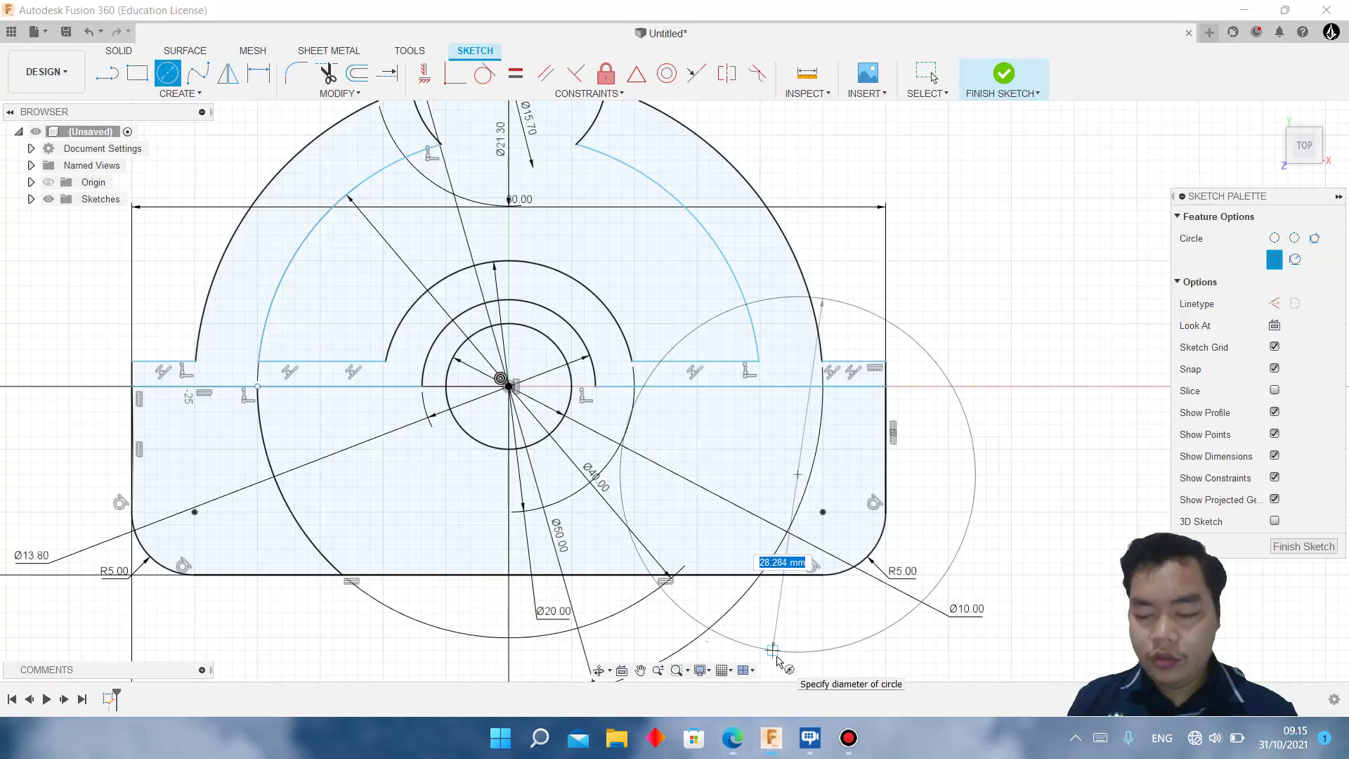
text(7.5)
key(Return)
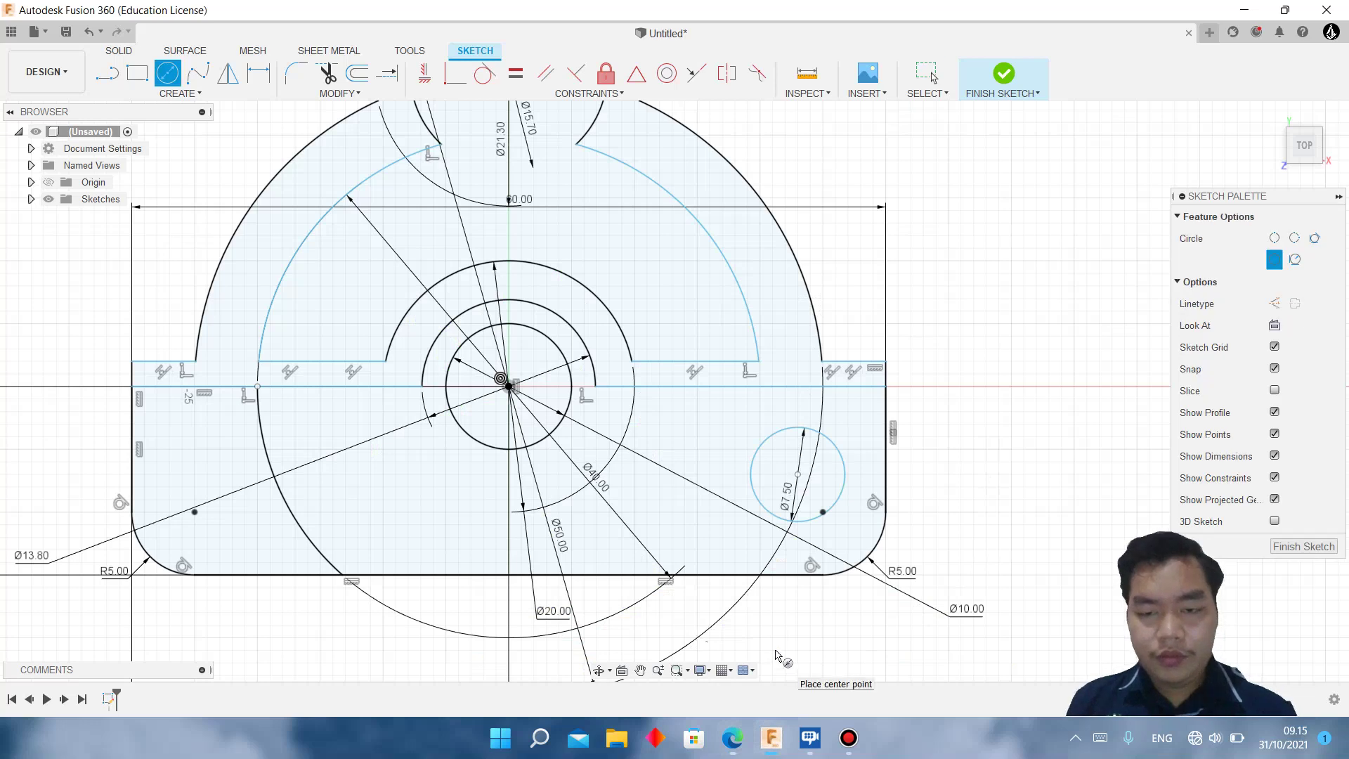
Step: Add a larger concentric ring circle around the hole's centre
click(799, 475)
text(11)
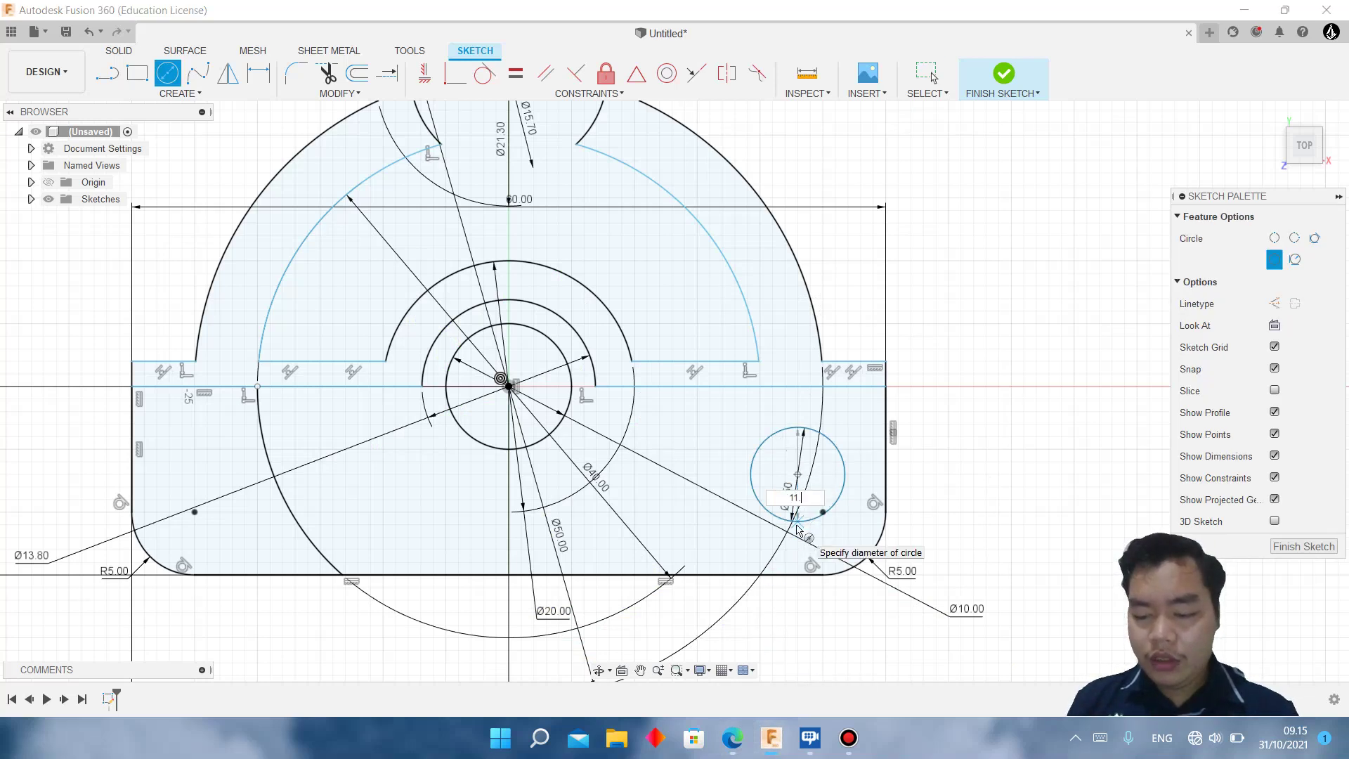
key(Return)
key(Escape)
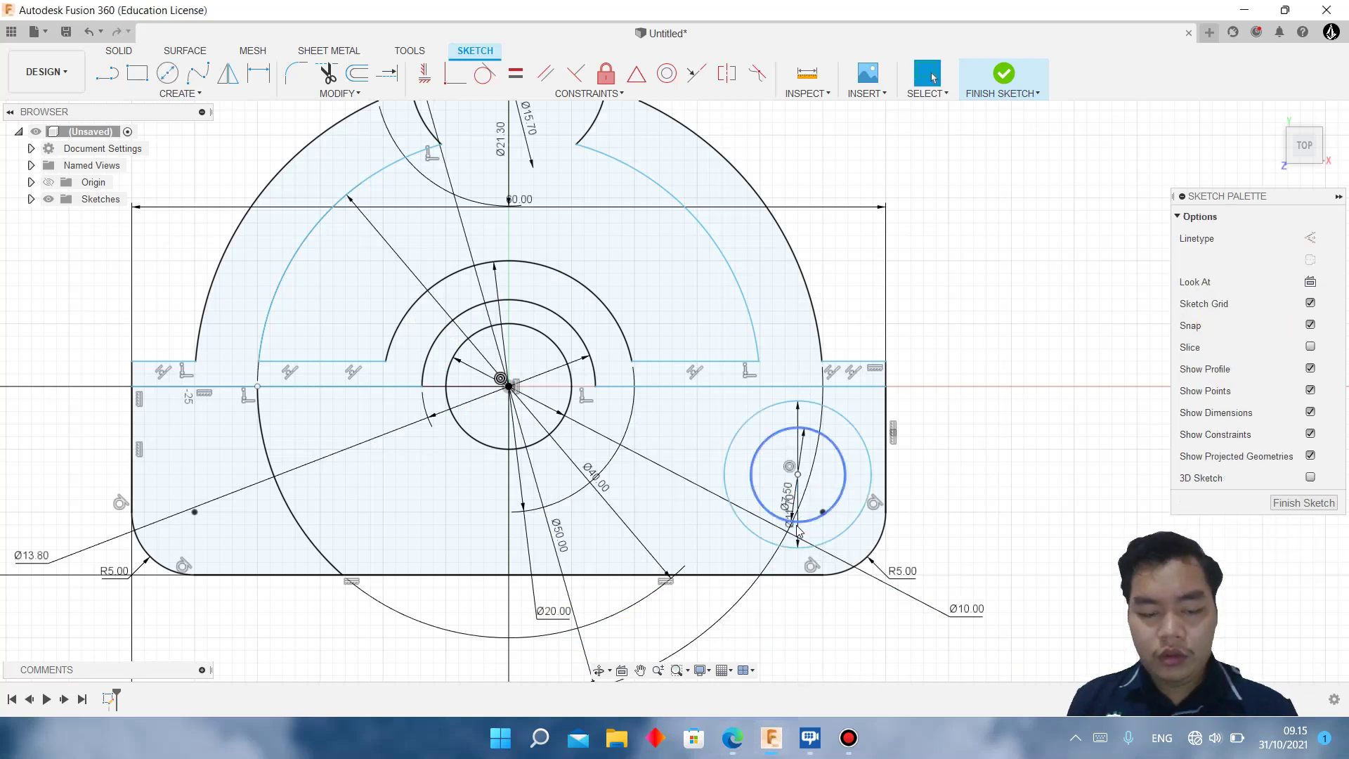
Step: Dimension the right hole centre 7.5 mm above the plate's bottom edge
key(d)
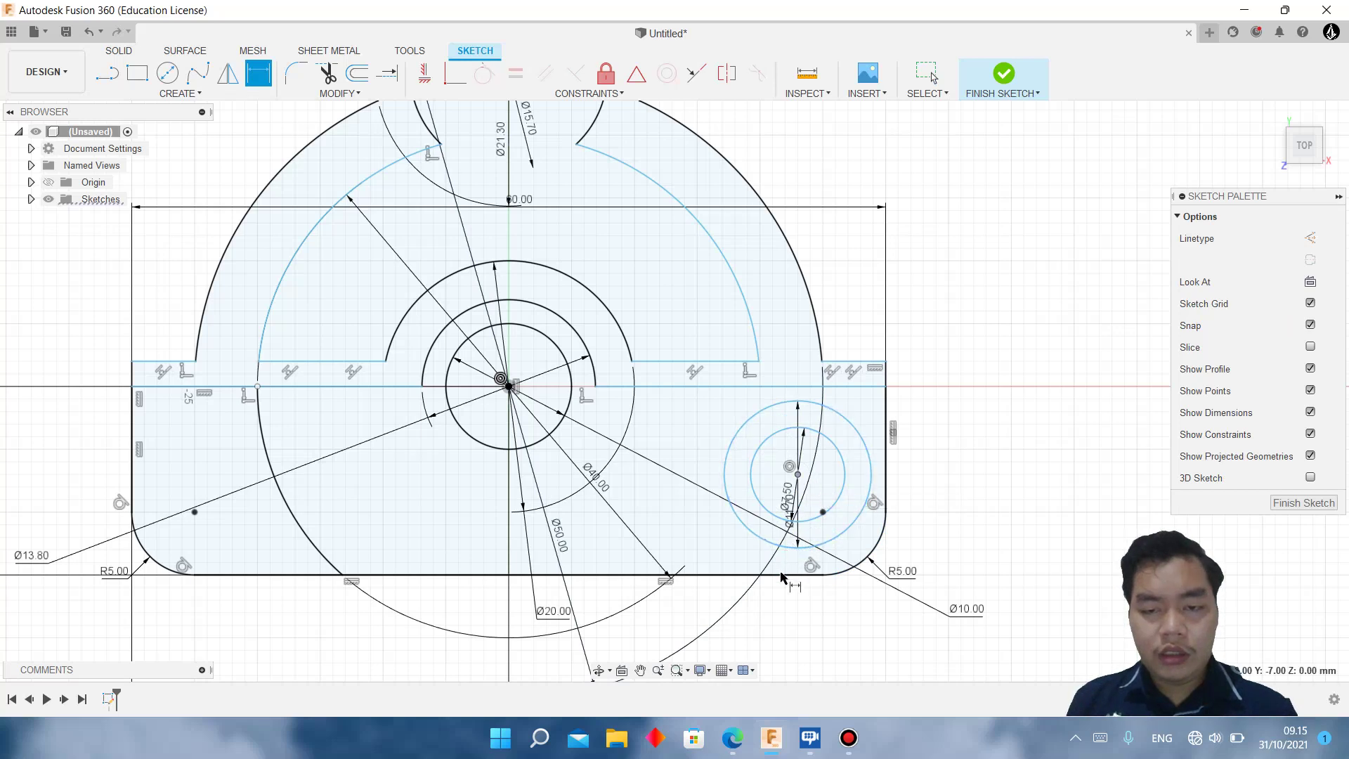
click(782, 575)
click(797, 474)
click(978, 512)
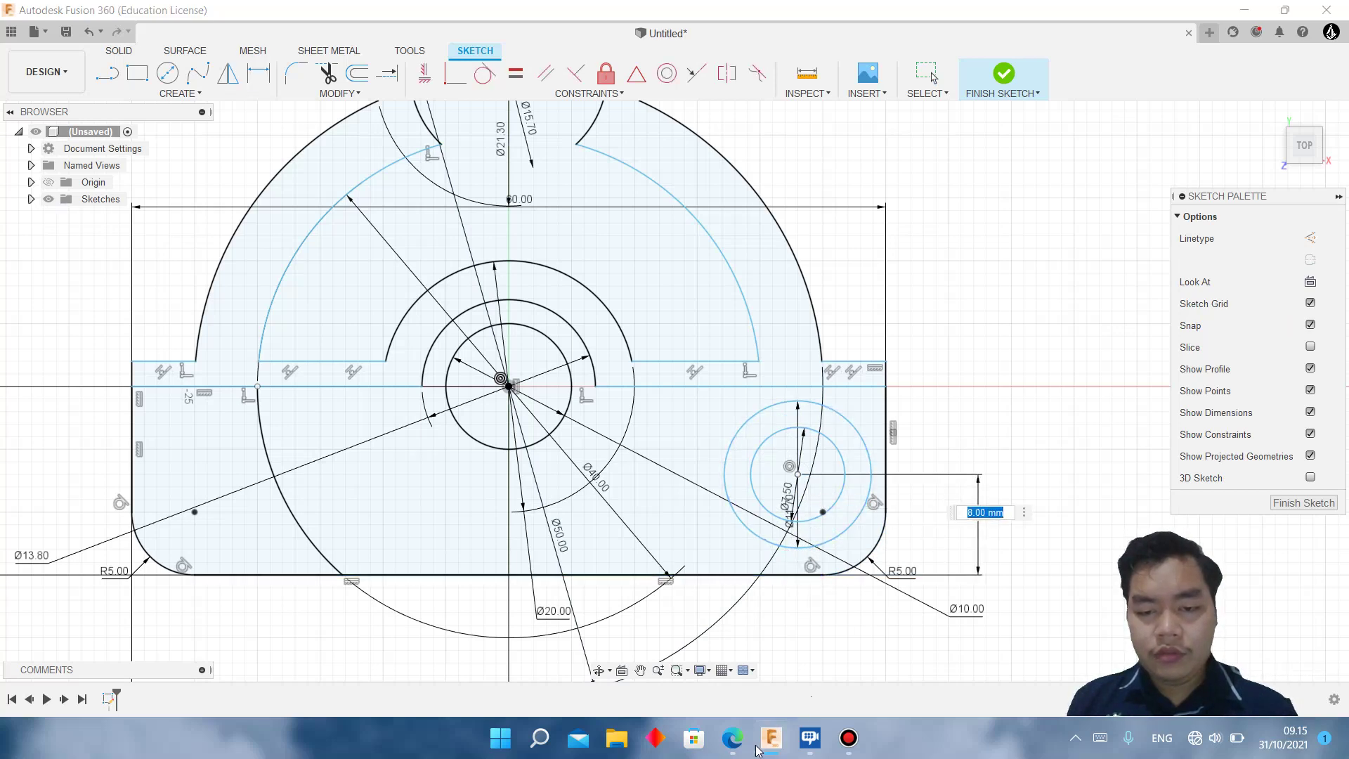
mouse_move(731, 737)
click(756, 682)
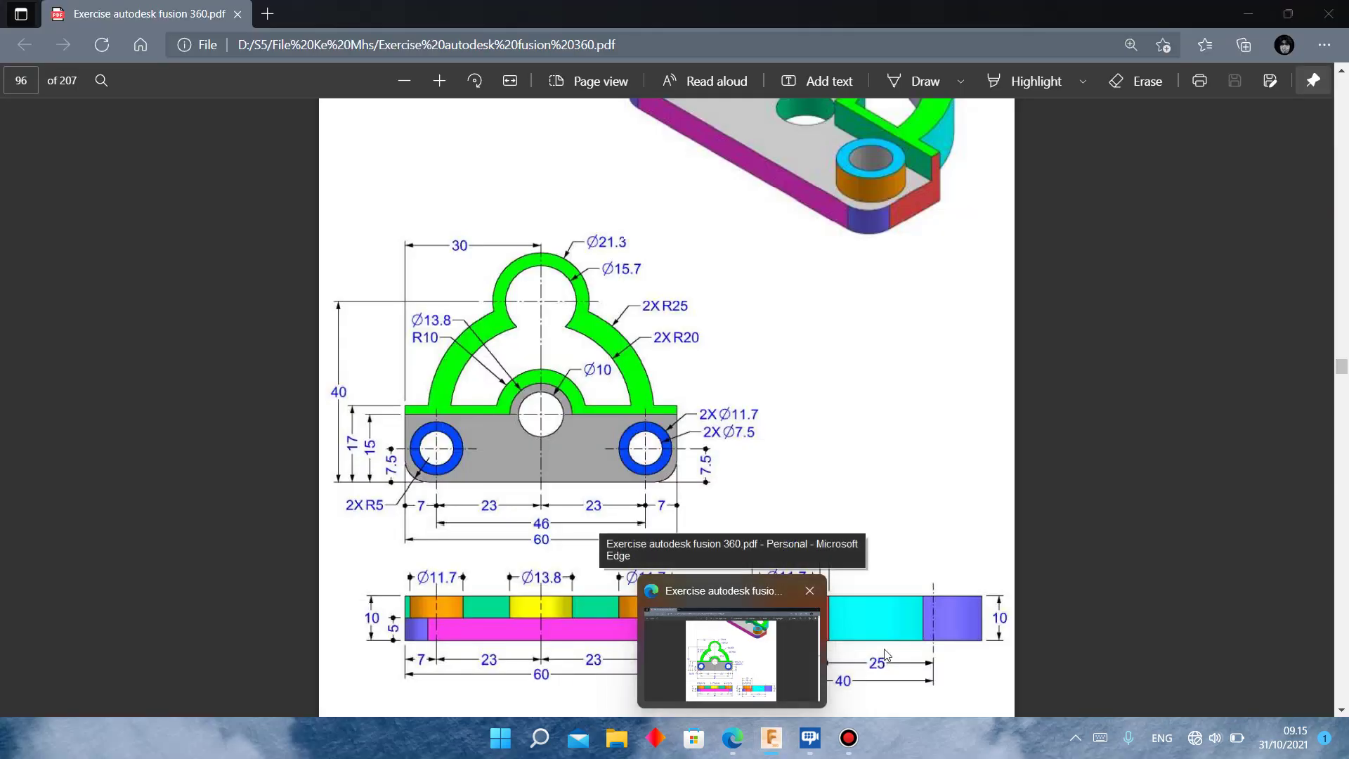
key(alt+Tab)
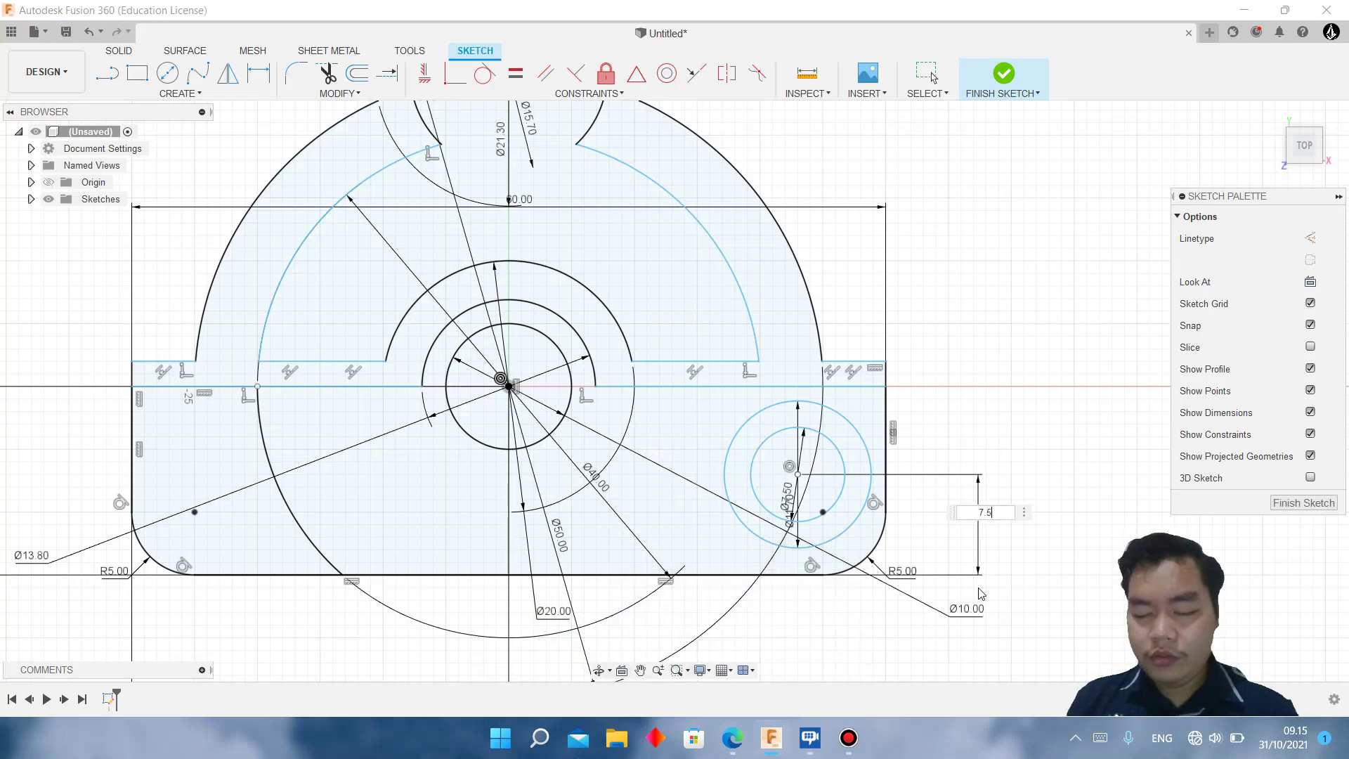
key(Return)
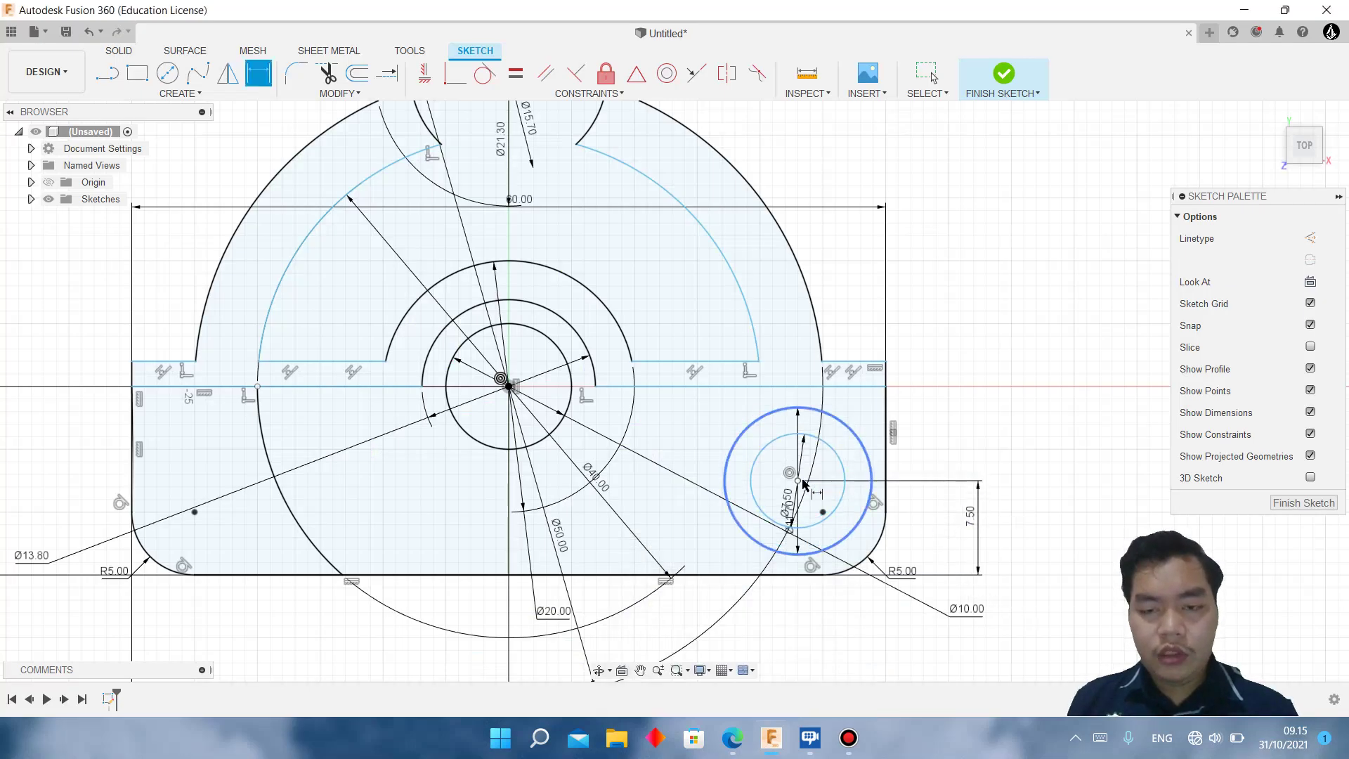
Step: Dimension the right boss centre 7 mm in from the right edge
click(734, 739)
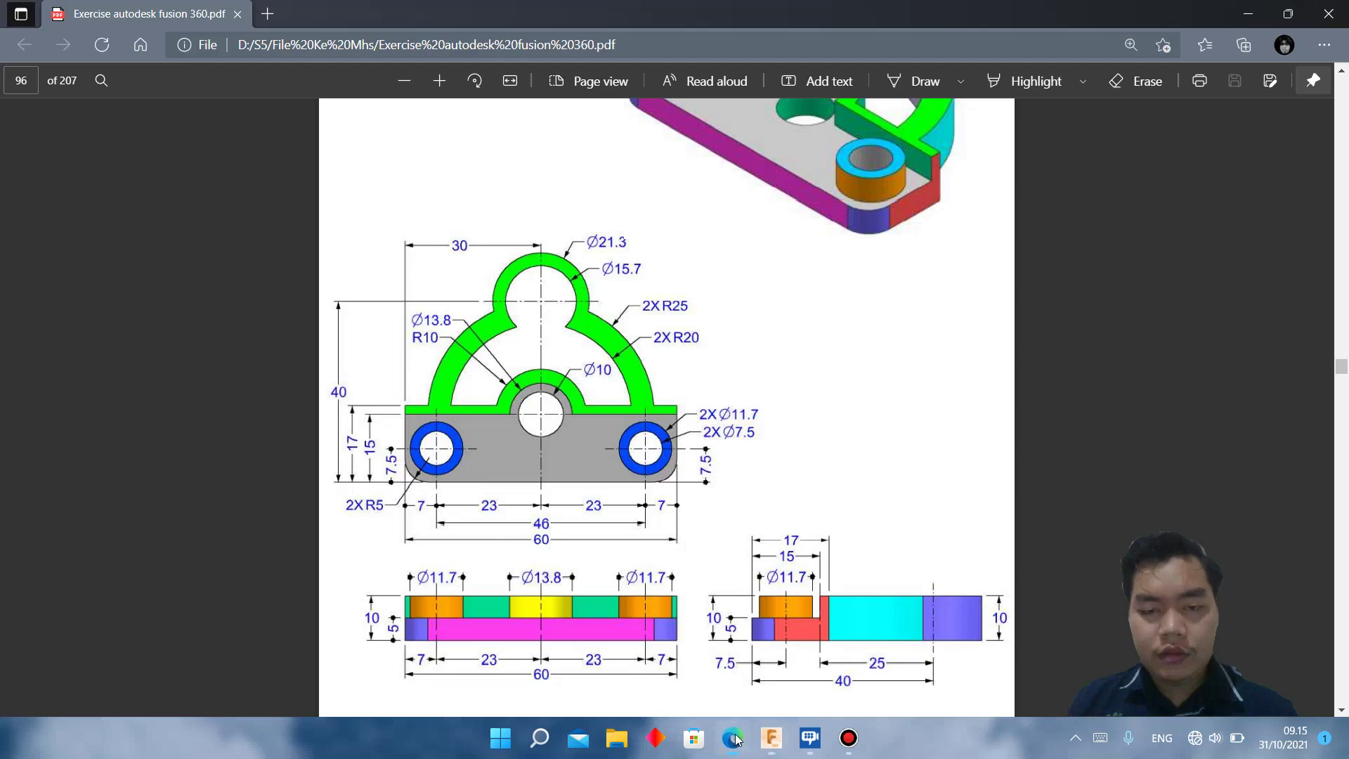
click(769, 750)
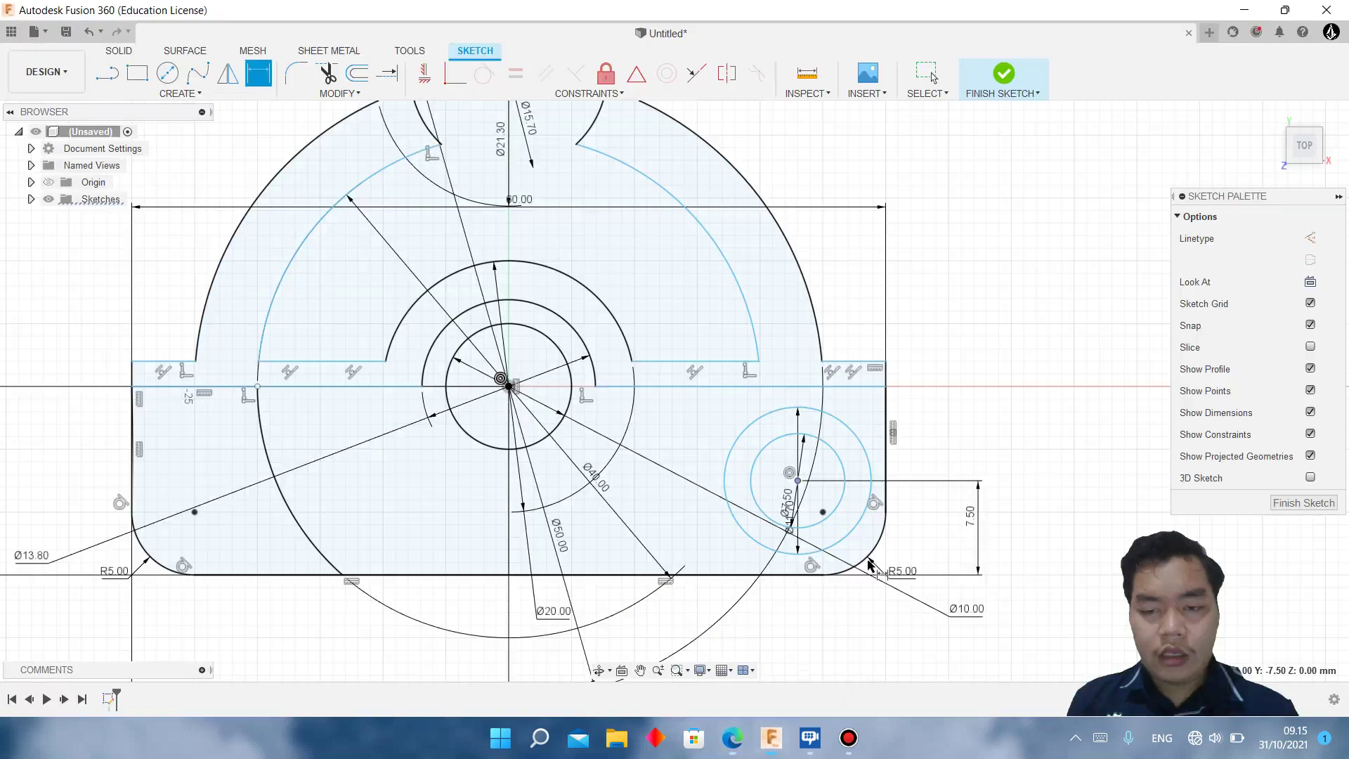
click(887, 477)
click(850, 647)
key(Return)
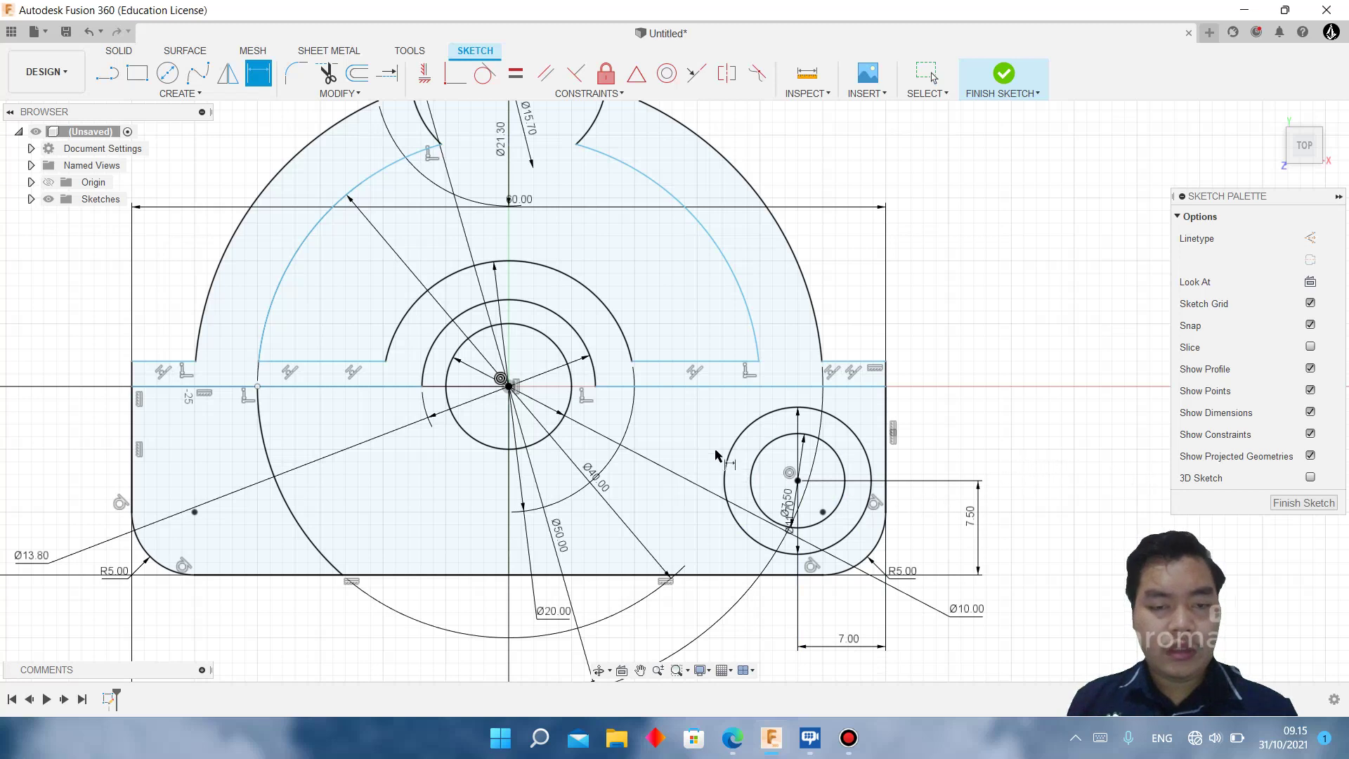
scroll(608, 393, down, 1)
scroll(575, 394, down, 1)
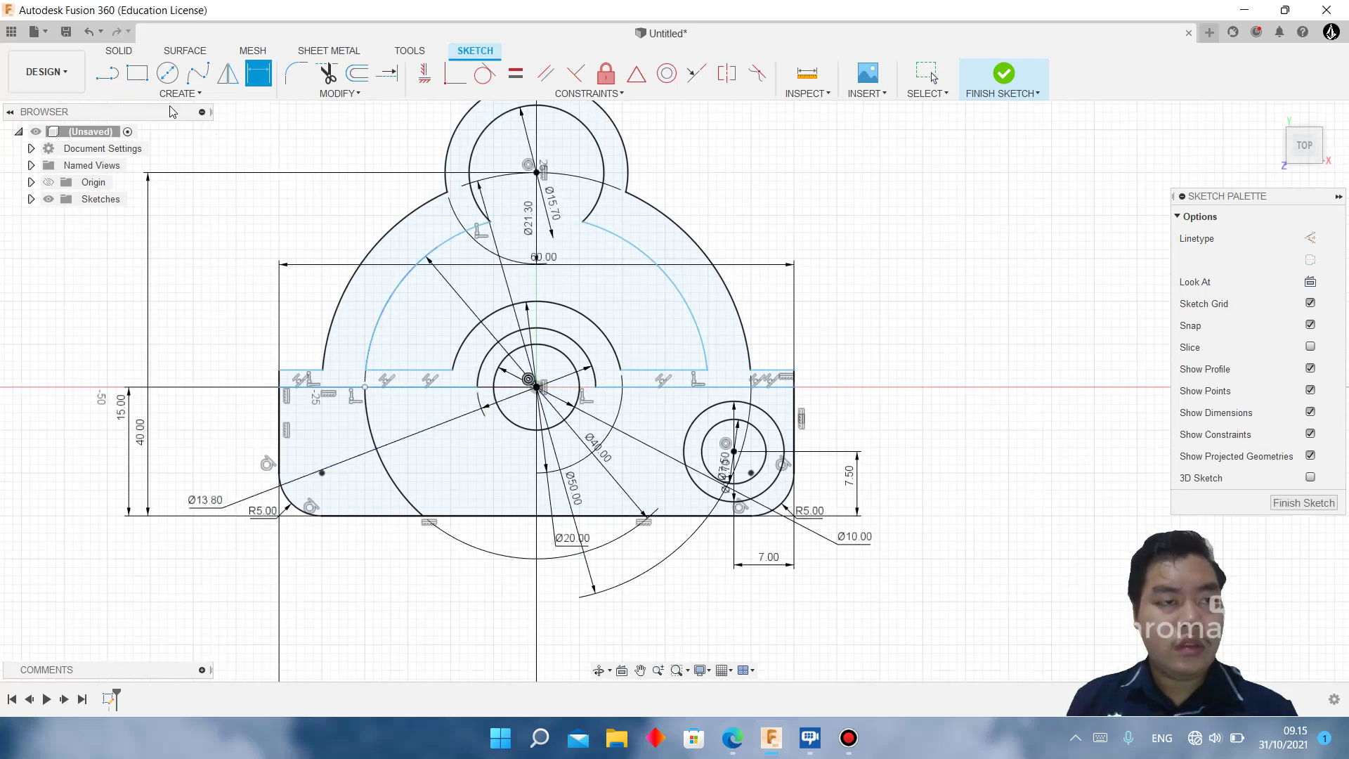
Step: Draw concentric Ø7 and Ø11.7 circles for the left boss
click(167, 73)
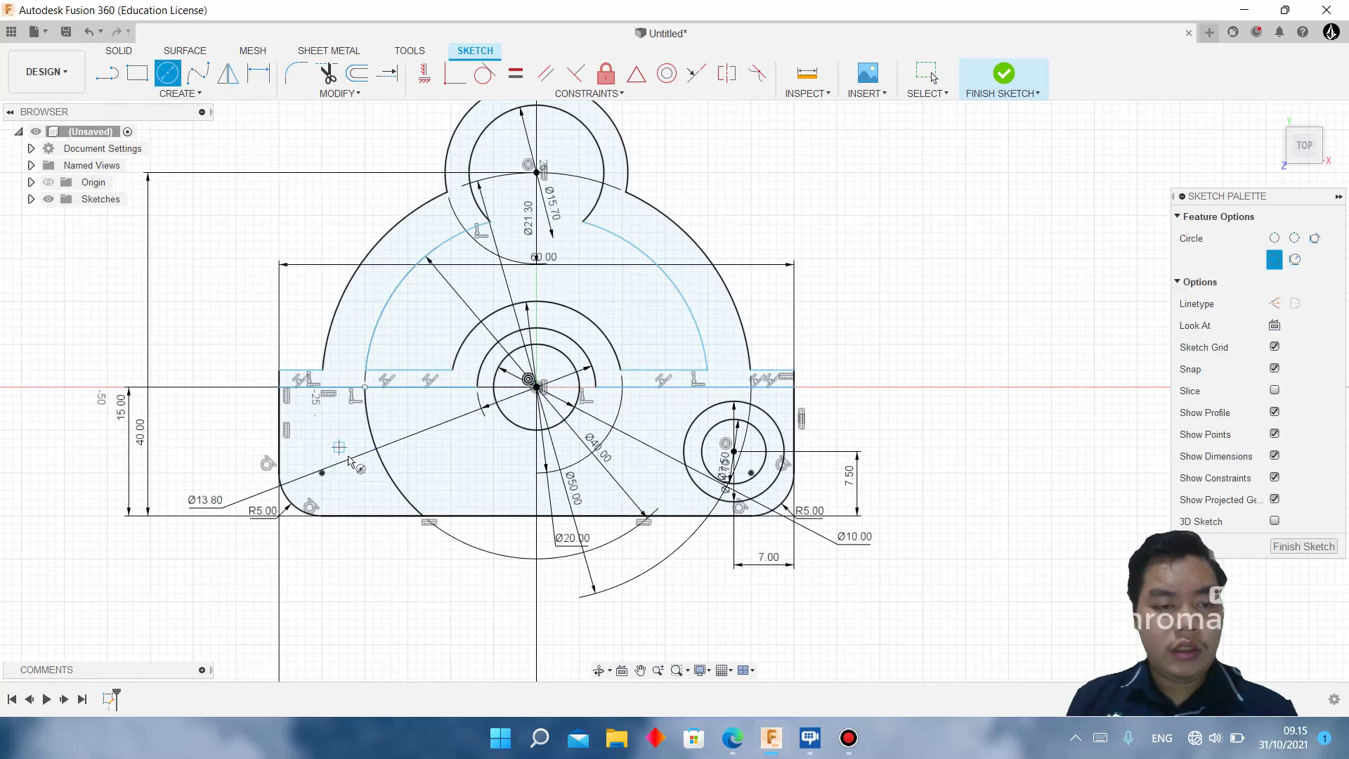
click(340, 448)
text(7)
key(Return)
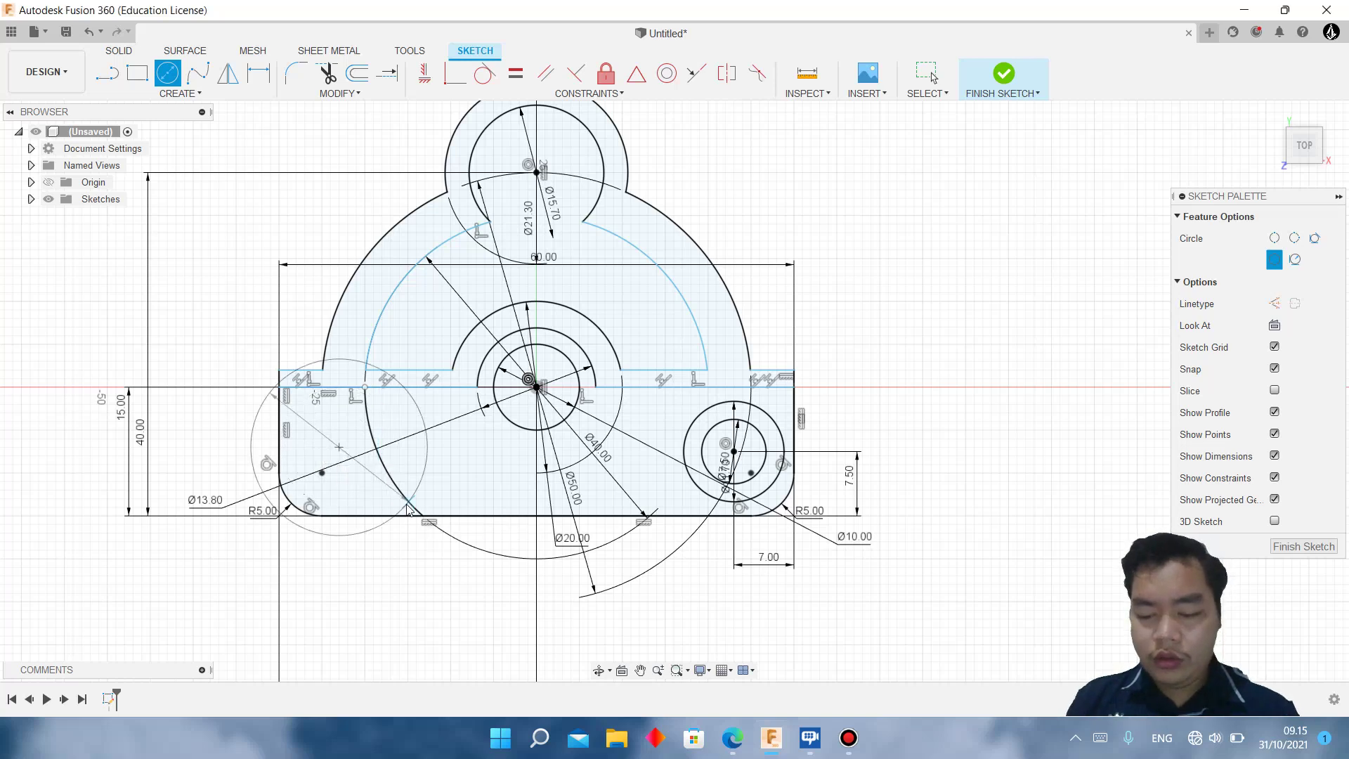
key(Escape)
key(c)
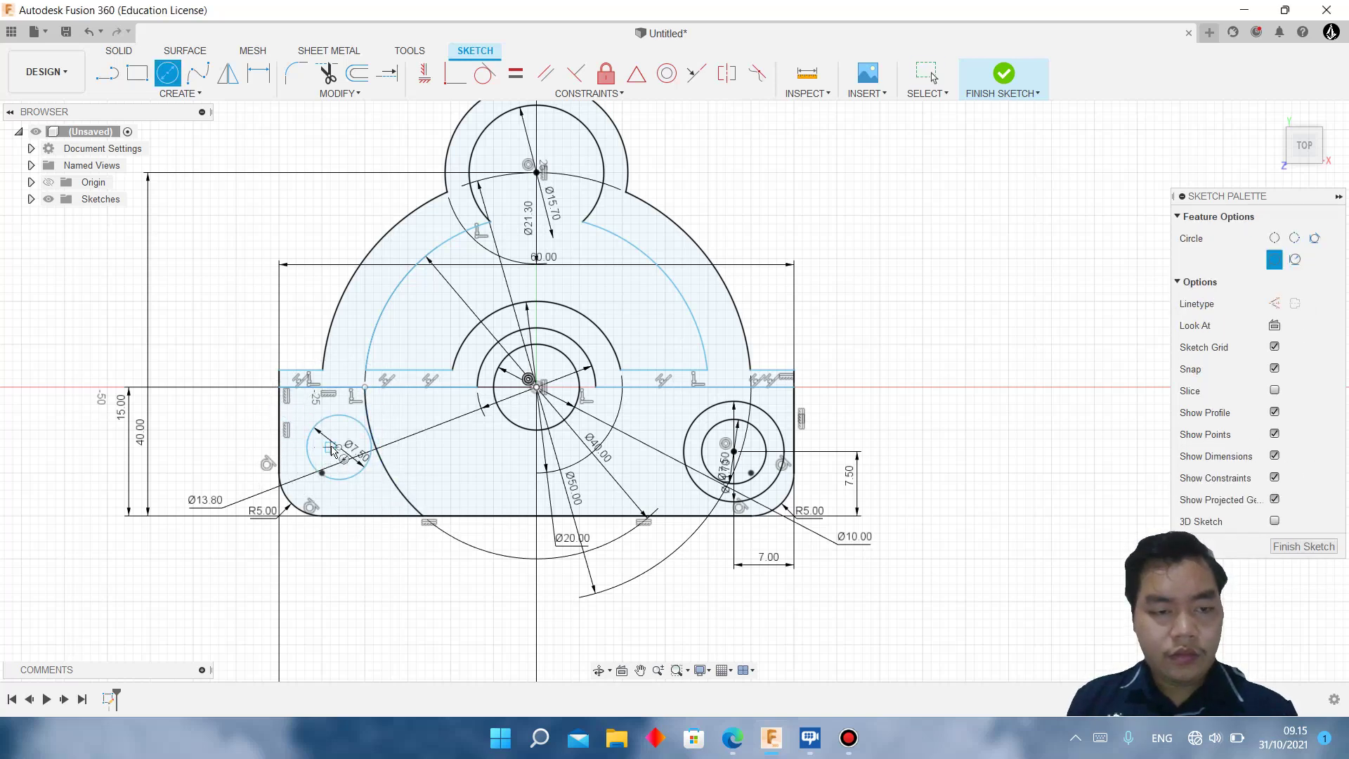
click(339, 448)
text(11)
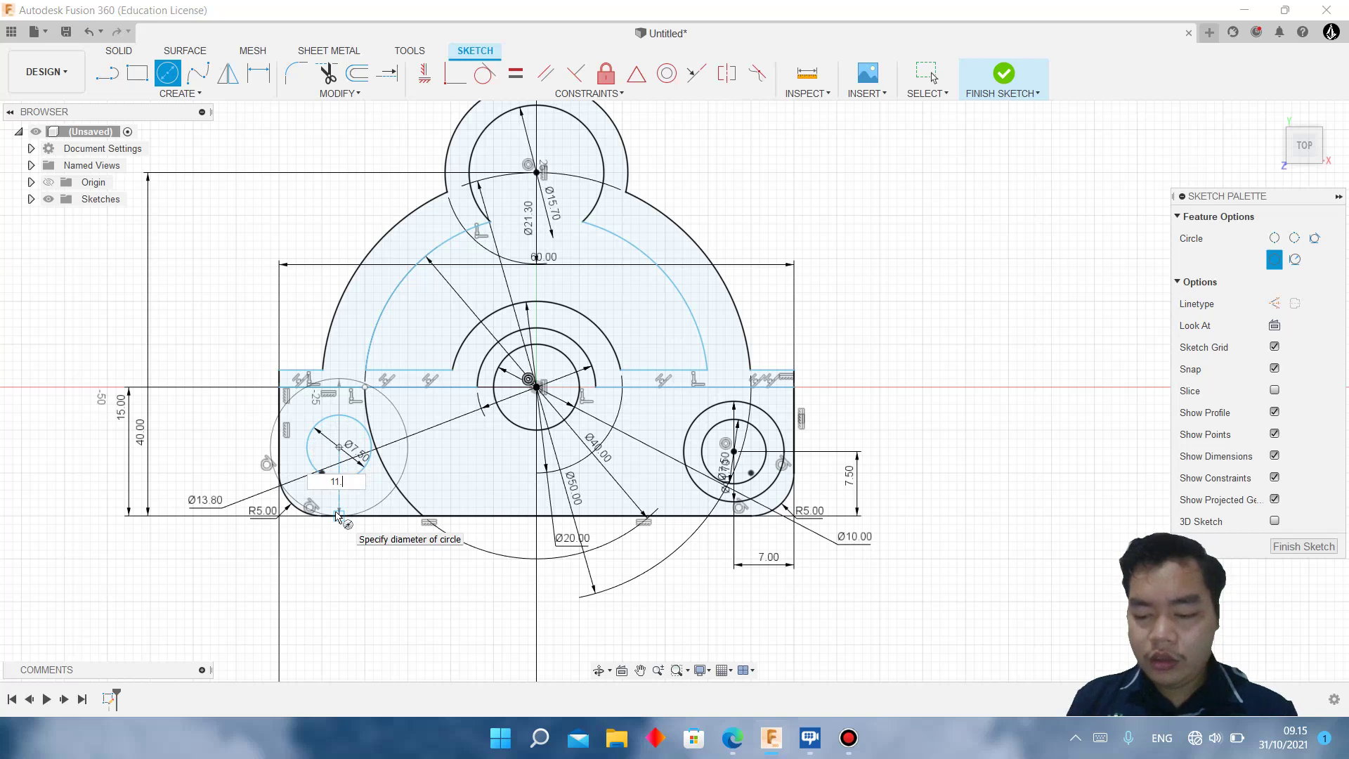
text(.7)
key(Return)
key(Escape)
Step: Dimension the left boss 7 mm from the left edge and 7.5 mm up, then finish the sketch
key(d)
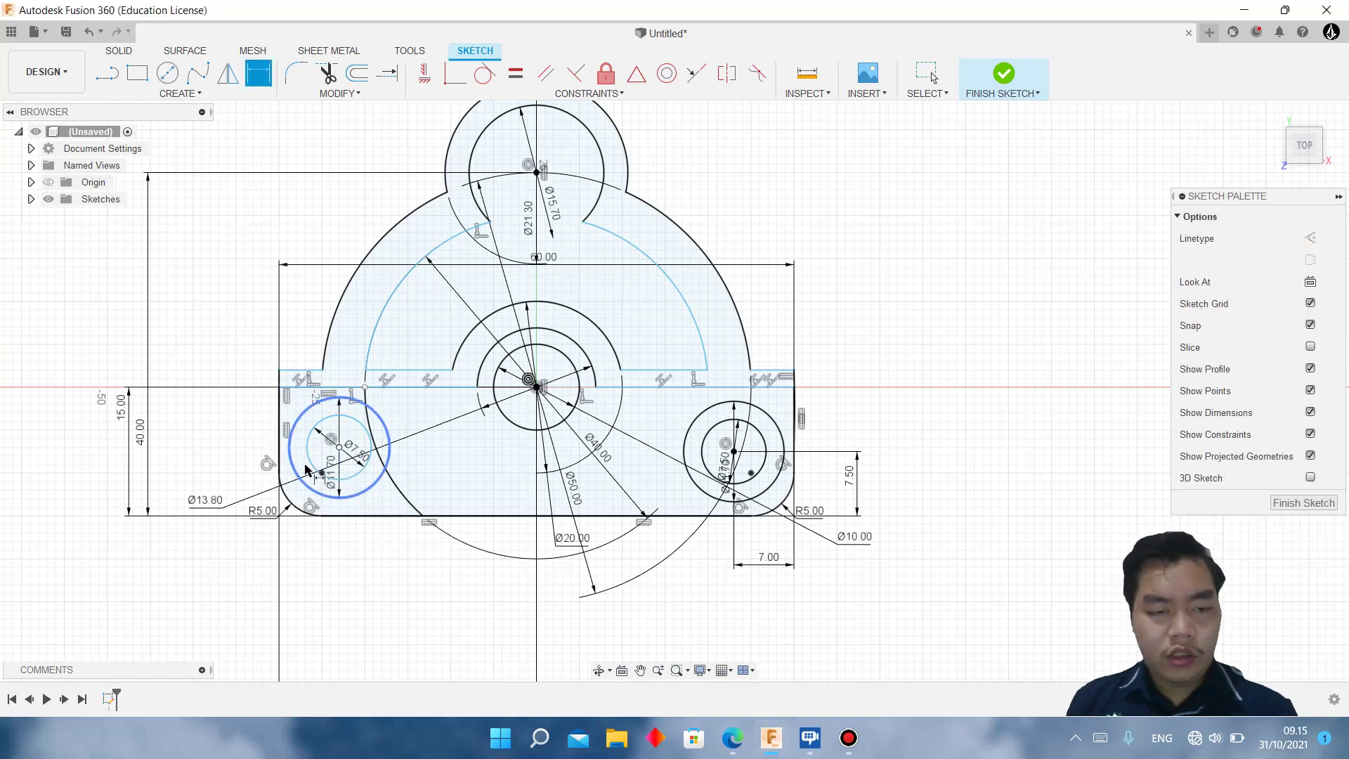
click(302, 481)
click(278, 469)
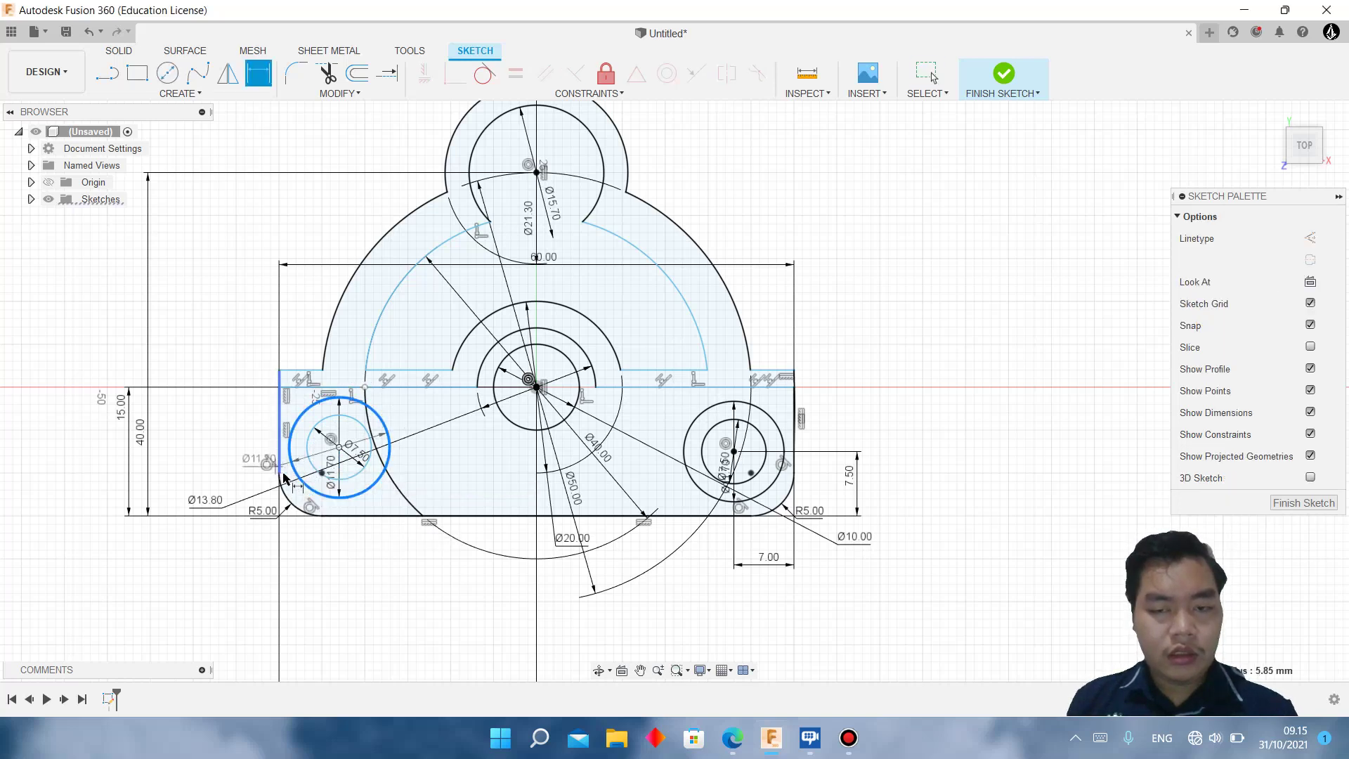
click(336, 579)
key(Return)
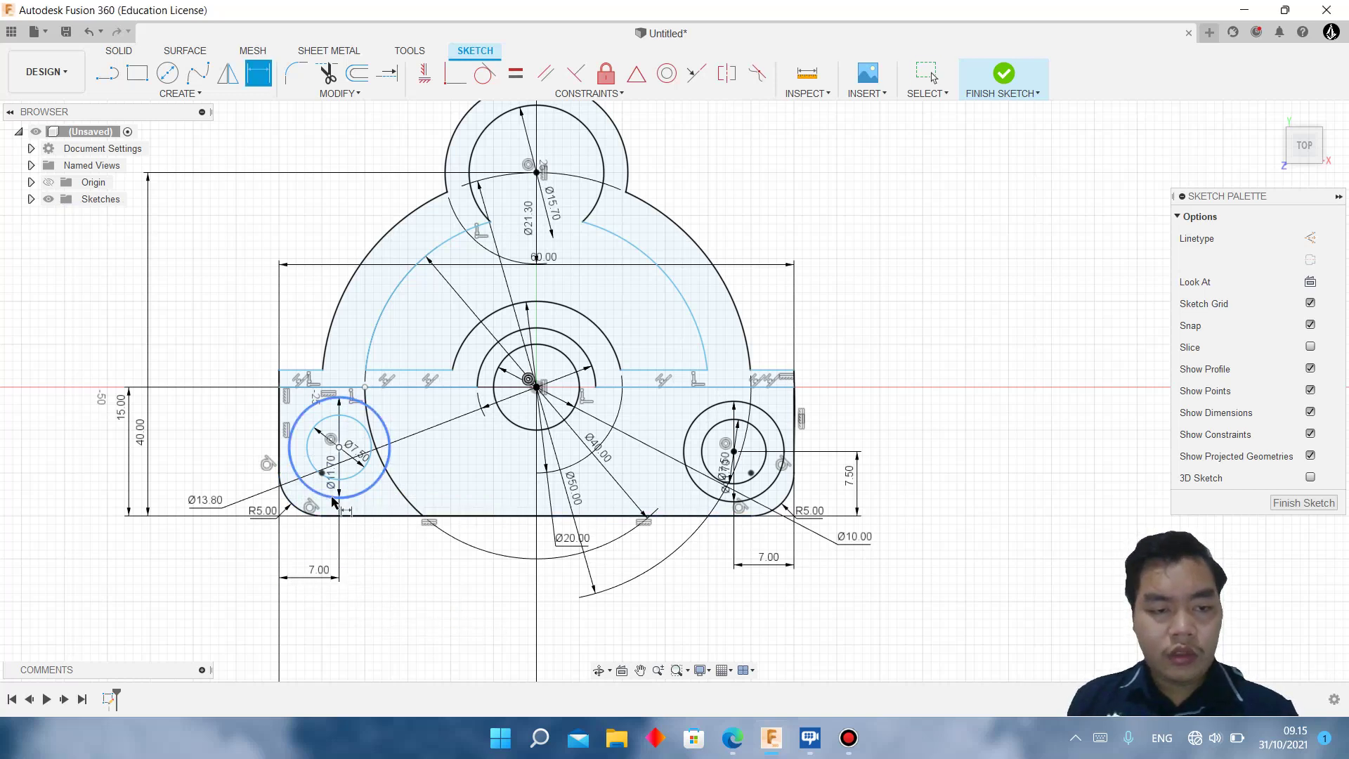
click(338, 497)
click(218, 485)
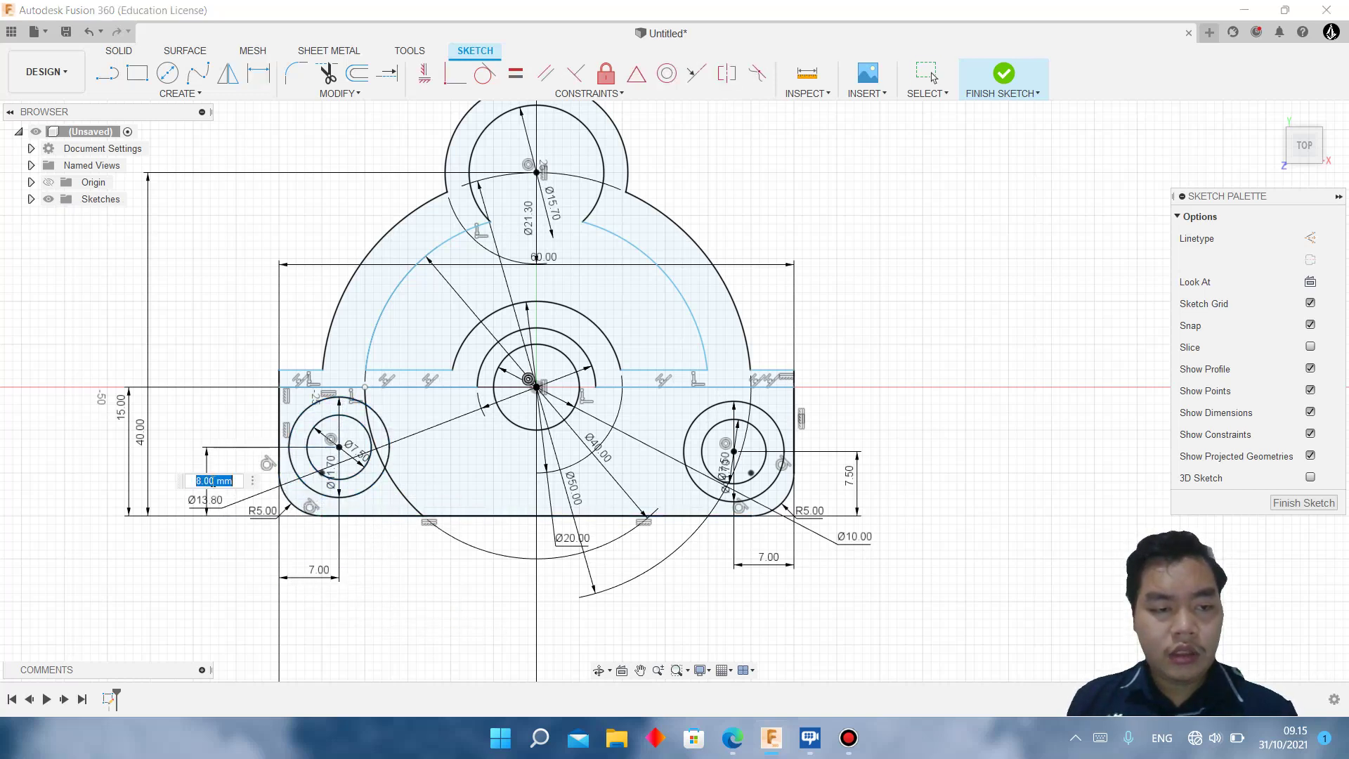
text(7.5)
key(Return)
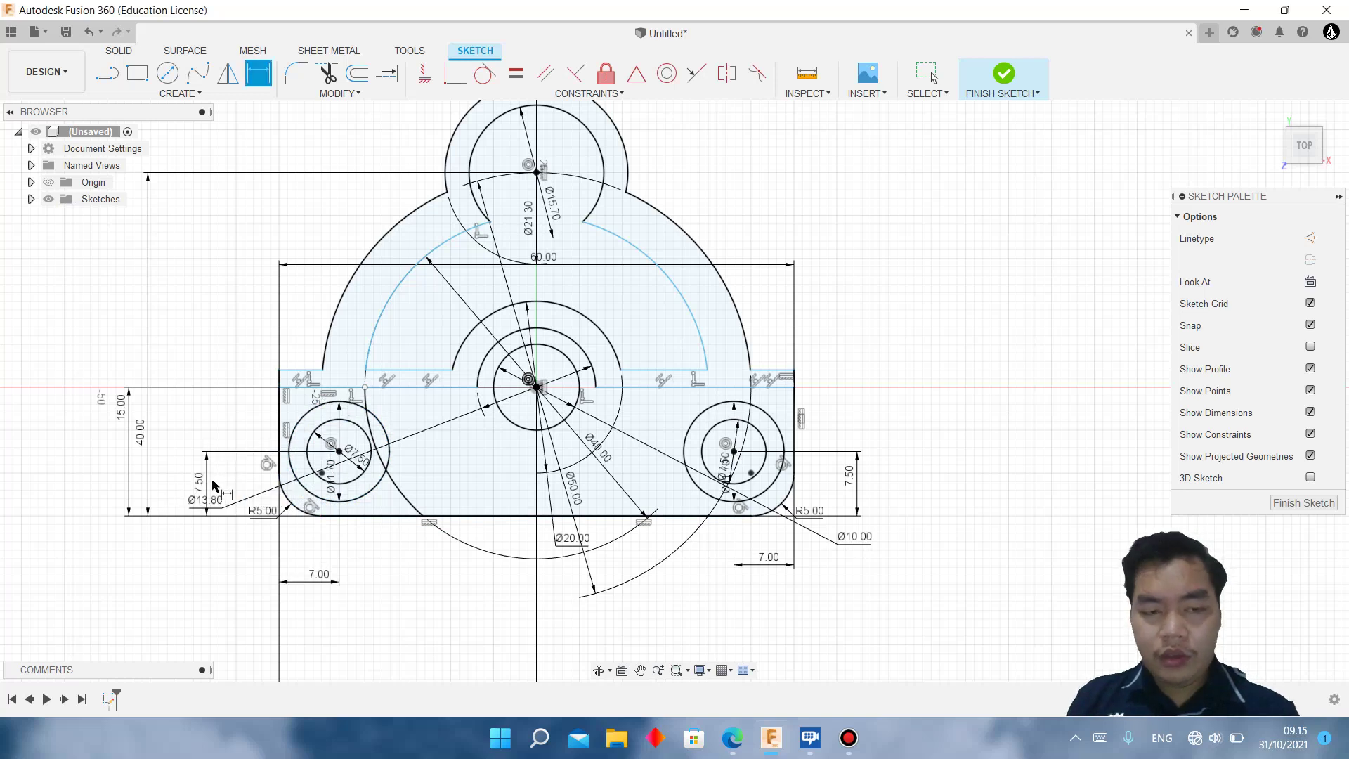
click(1004, 76)
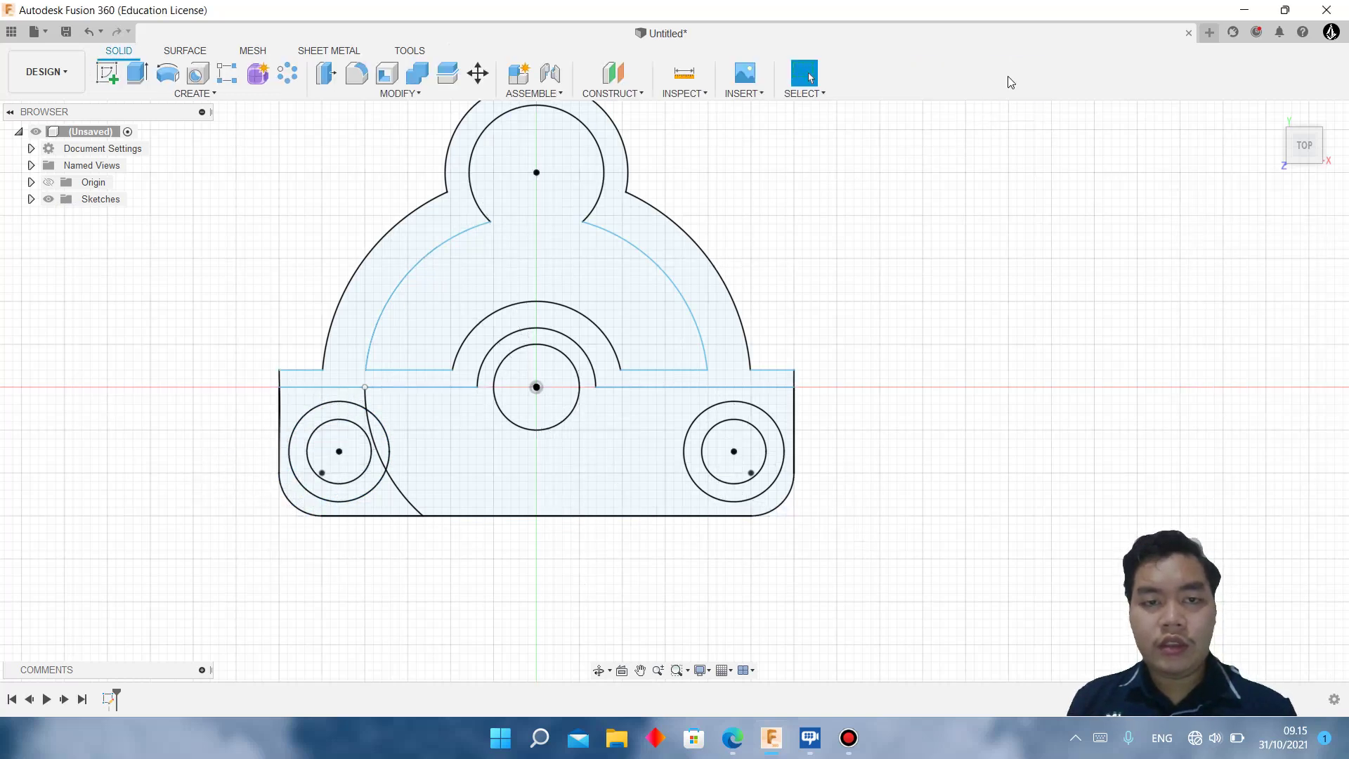
Step: Delete the stray lower-left arc and return to the home isometric view
click(394, 484)
key(Delete)
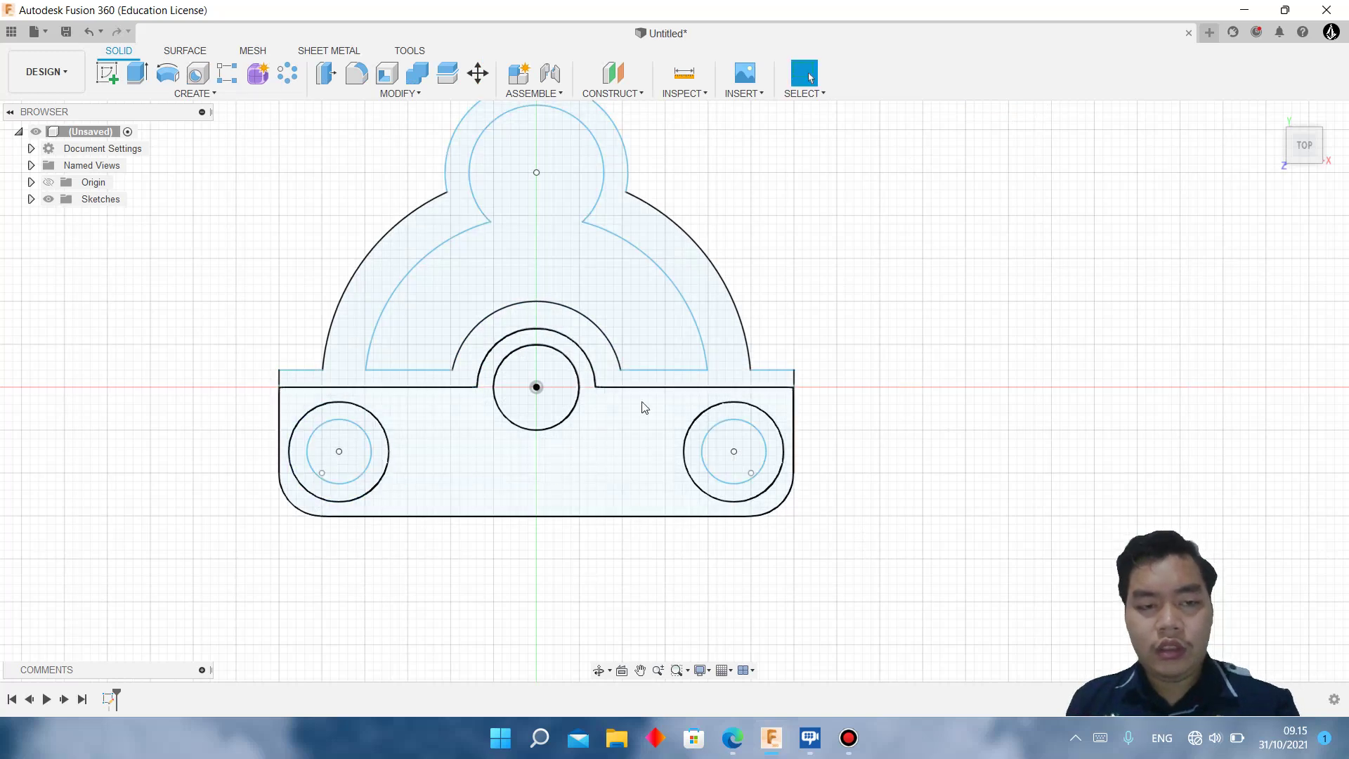
mouse_move(1304, 146)
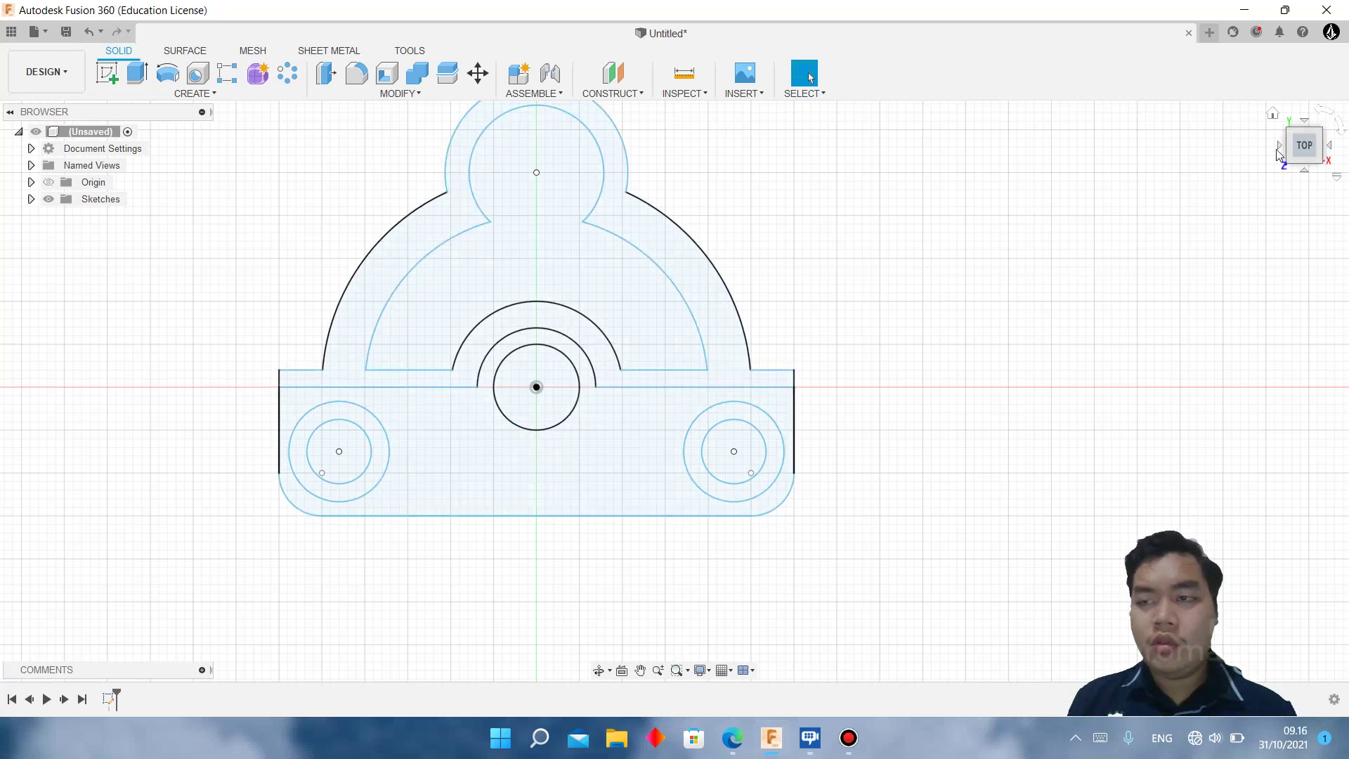
click(1274, 115)
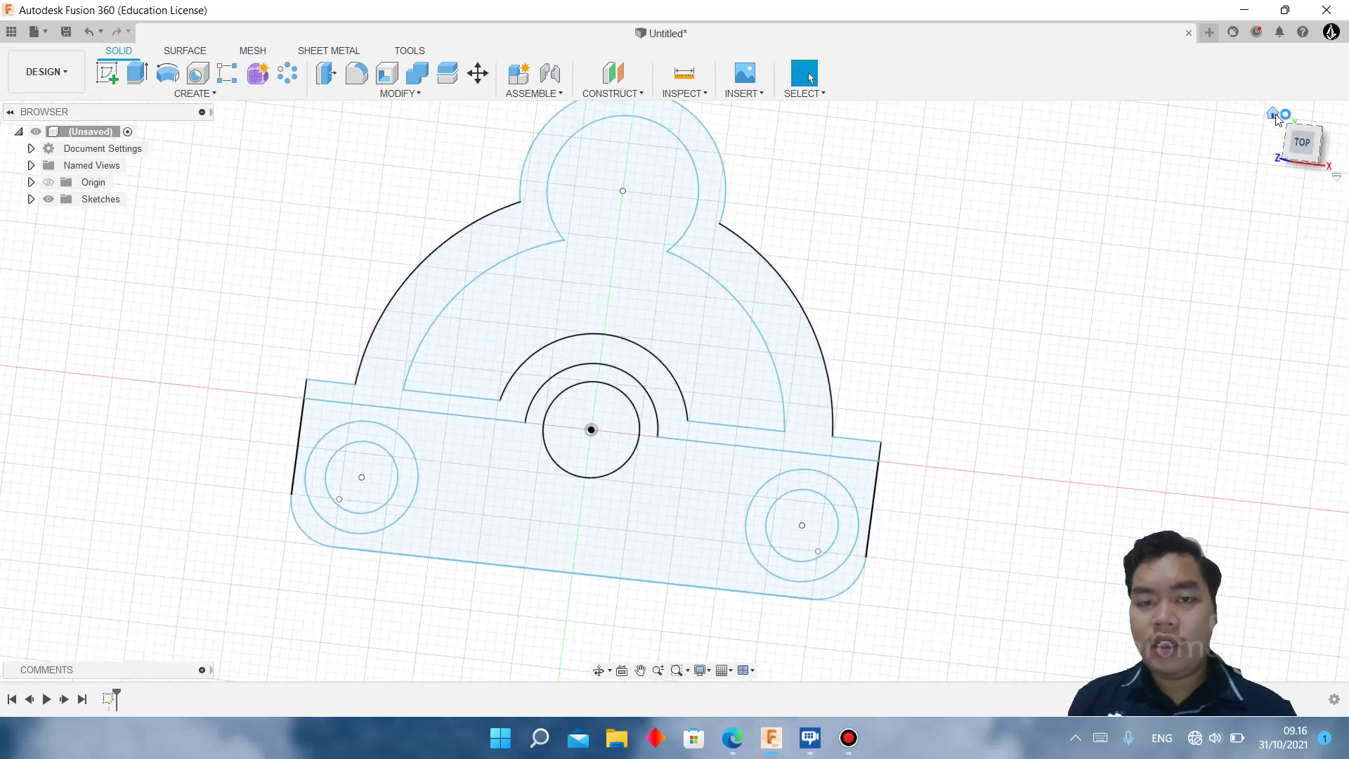
Step: Review the exercise drawing in the PDF, then return to the Fusion 360 model
click(733, 738)
scroll(744, 627, down, 2)
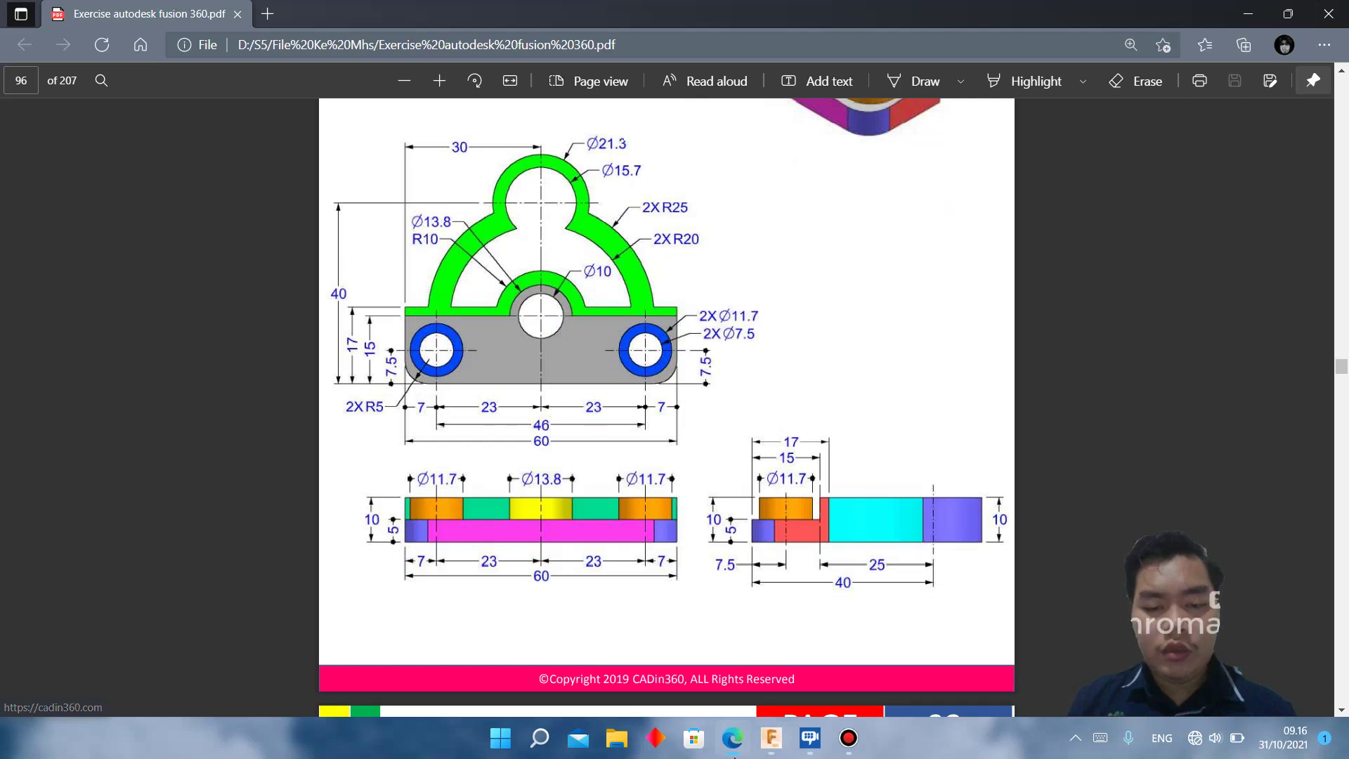
scroll(587, 411, up, 2)
scroll(588, 411, up, 2)
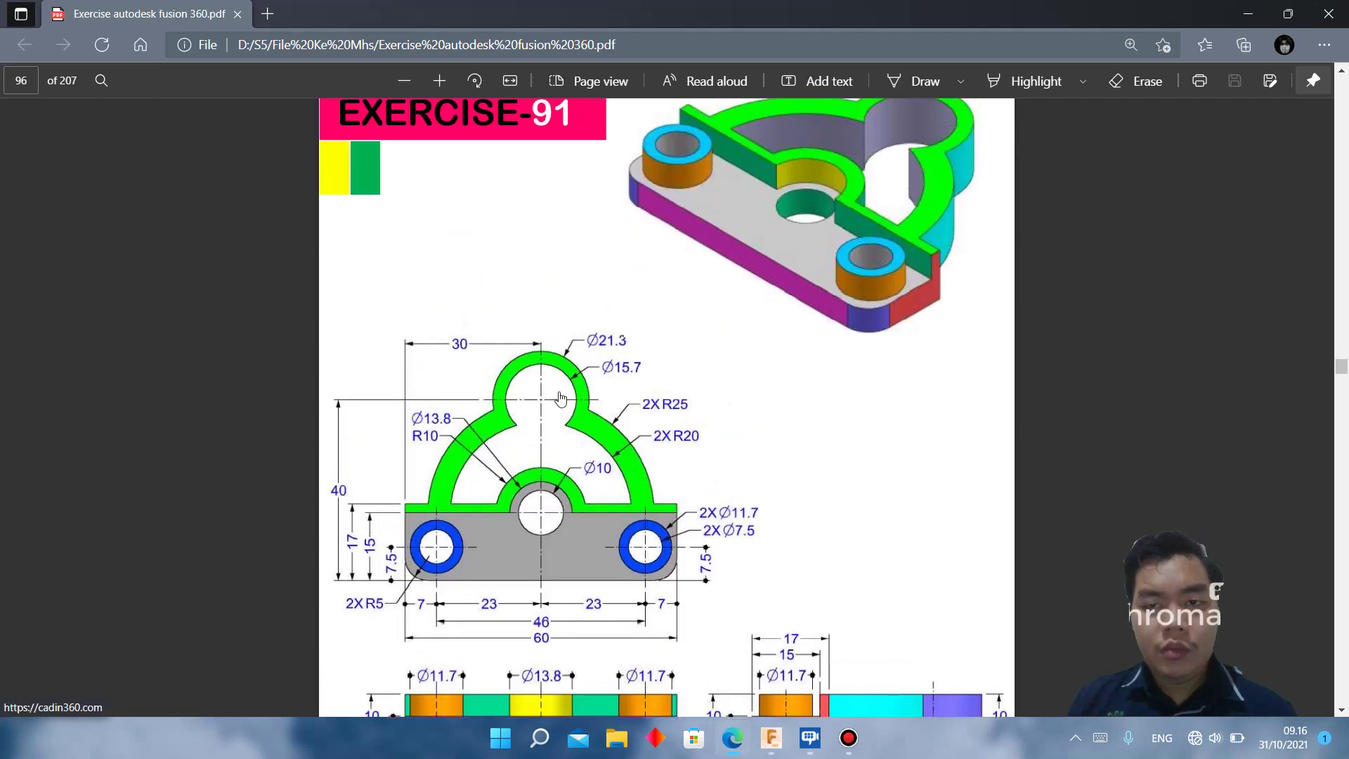
click(764, 749)
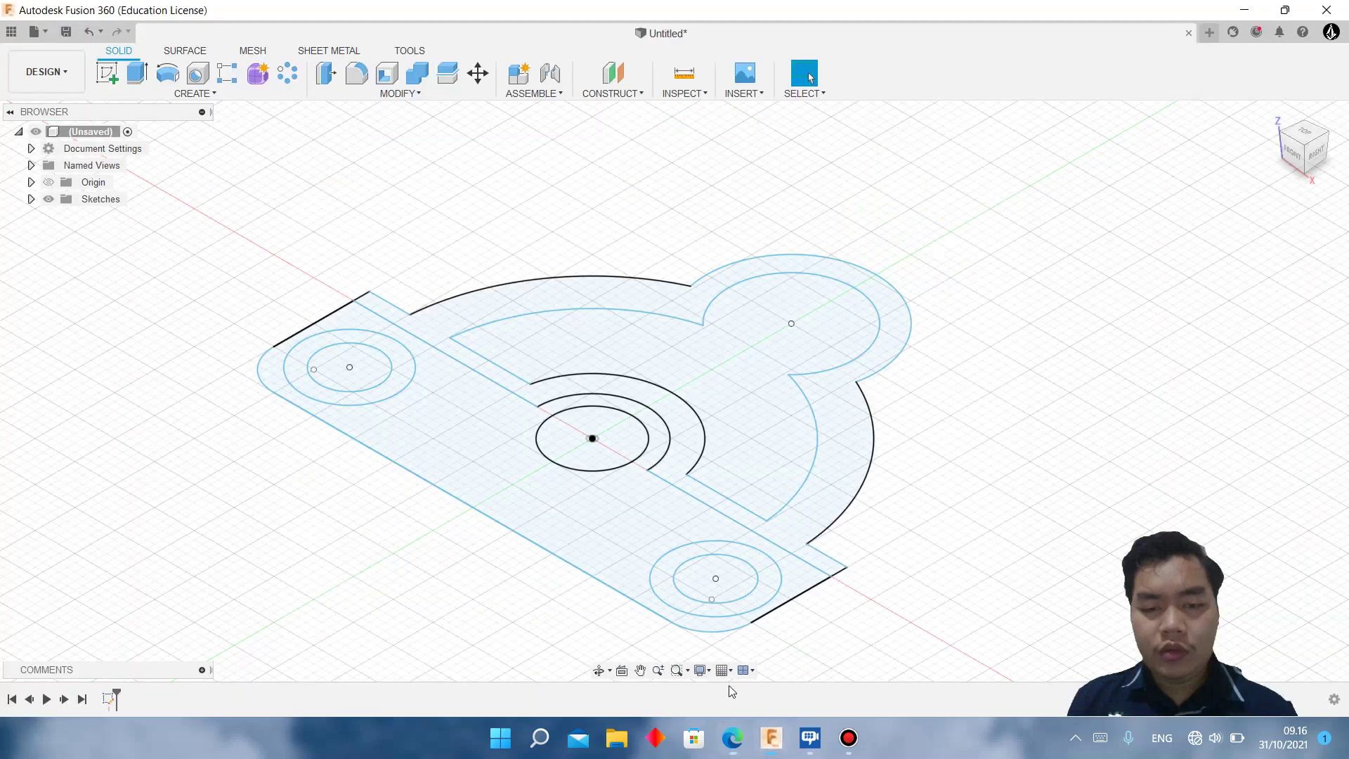
Step: Extrude the curved wall profile together with both boss ring profiles
key(e)
click(824, 487)
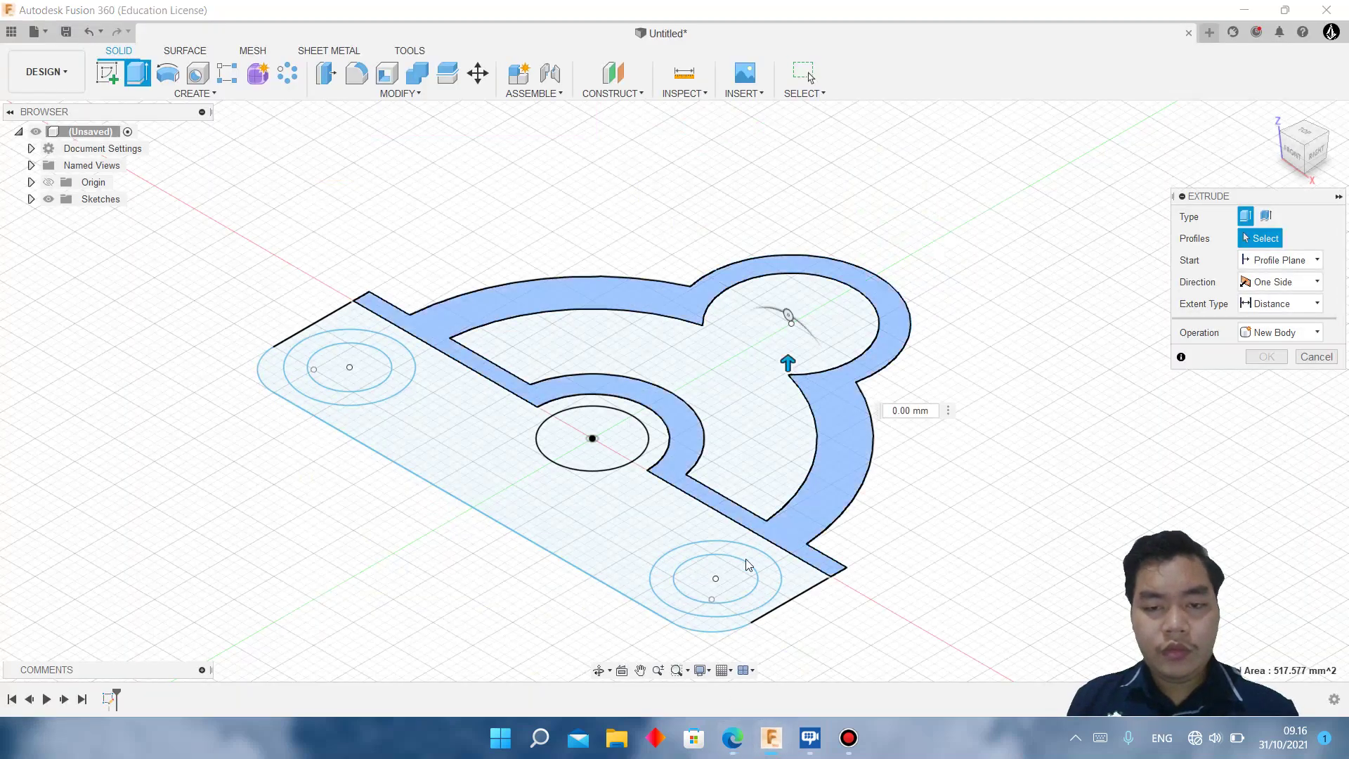
click(768, 576)
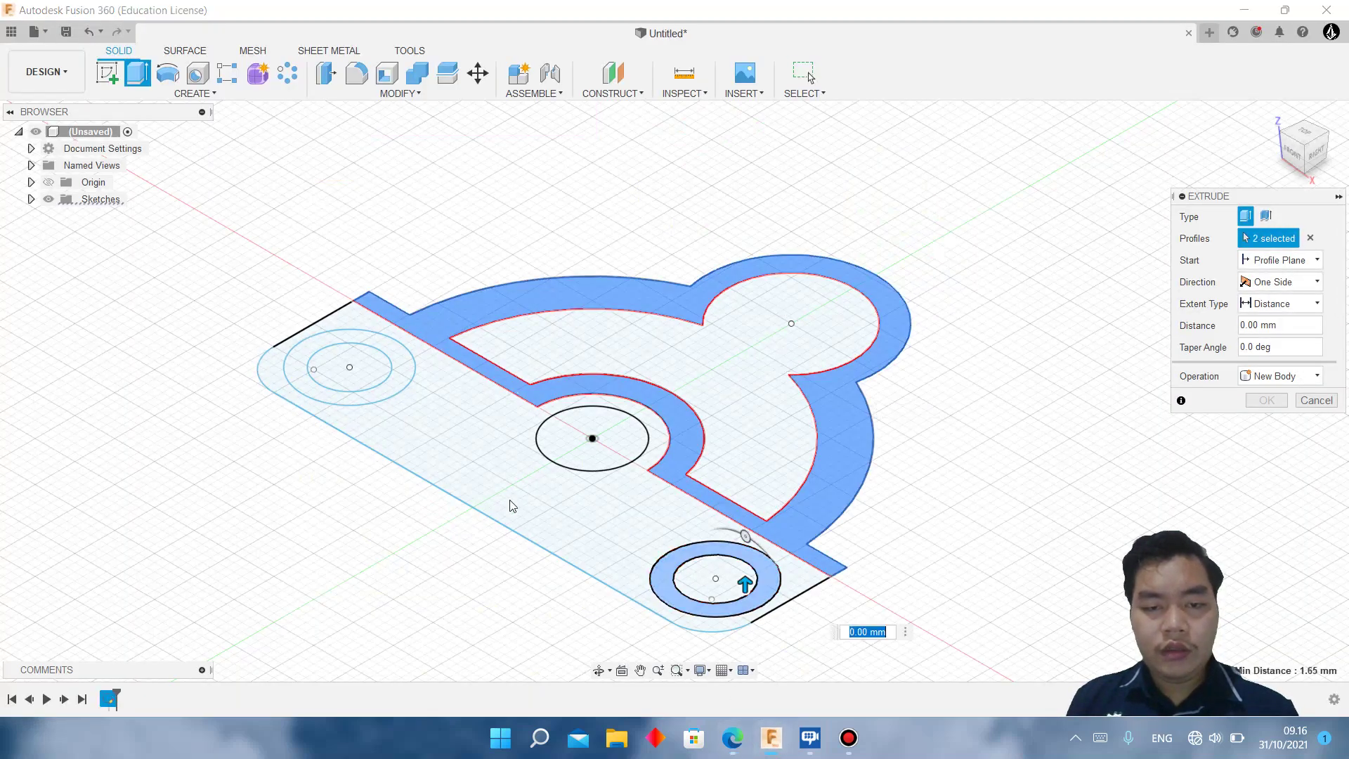
click(406, 384)
key(Return)
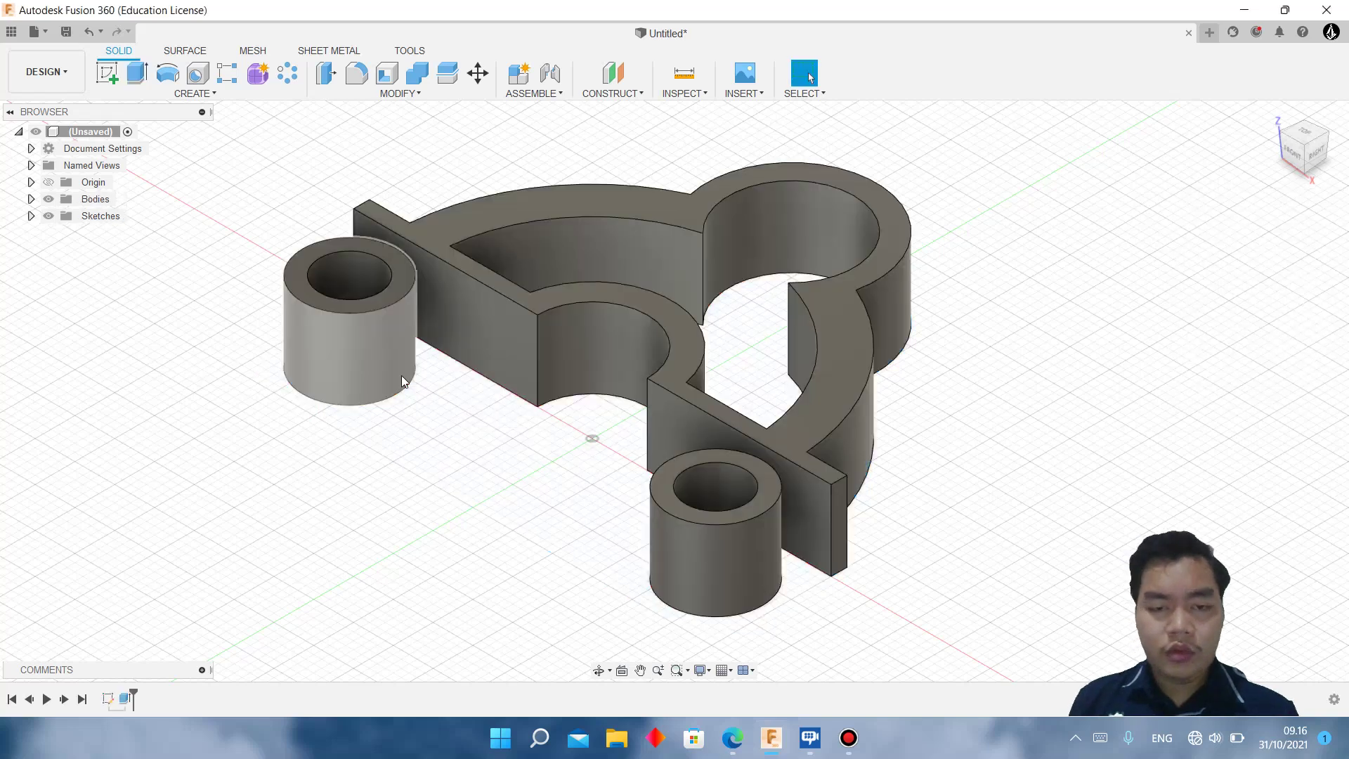
Step: Make Sketch1 visible again and check the reference drawing in the PDF
click(31, 215)
click(61, 232)
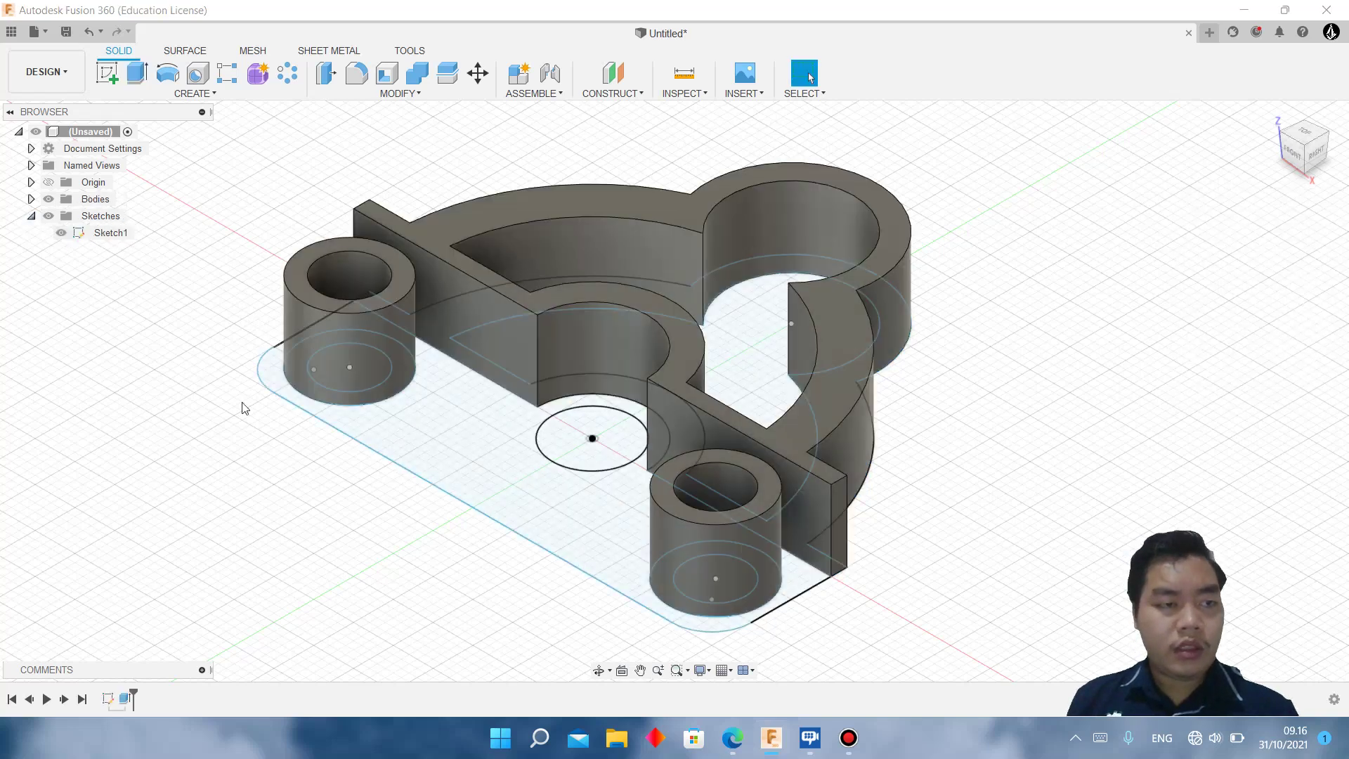
click(731, 738)
scroll(518, 373, down, 3)
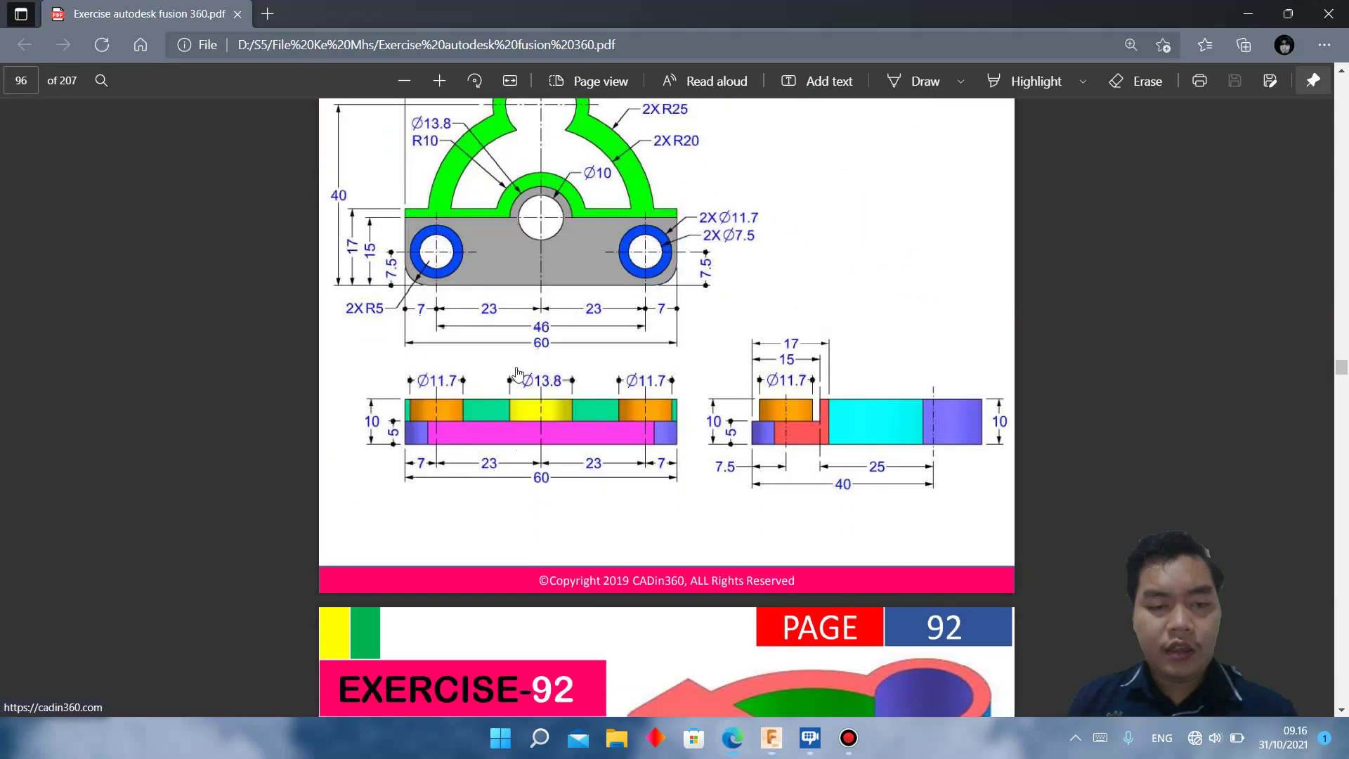
click(770, 738)
Step: Extrude the base plate profile 10 mm, hide the sketches, and orbit to the front view
key(e)
click(535, 472)
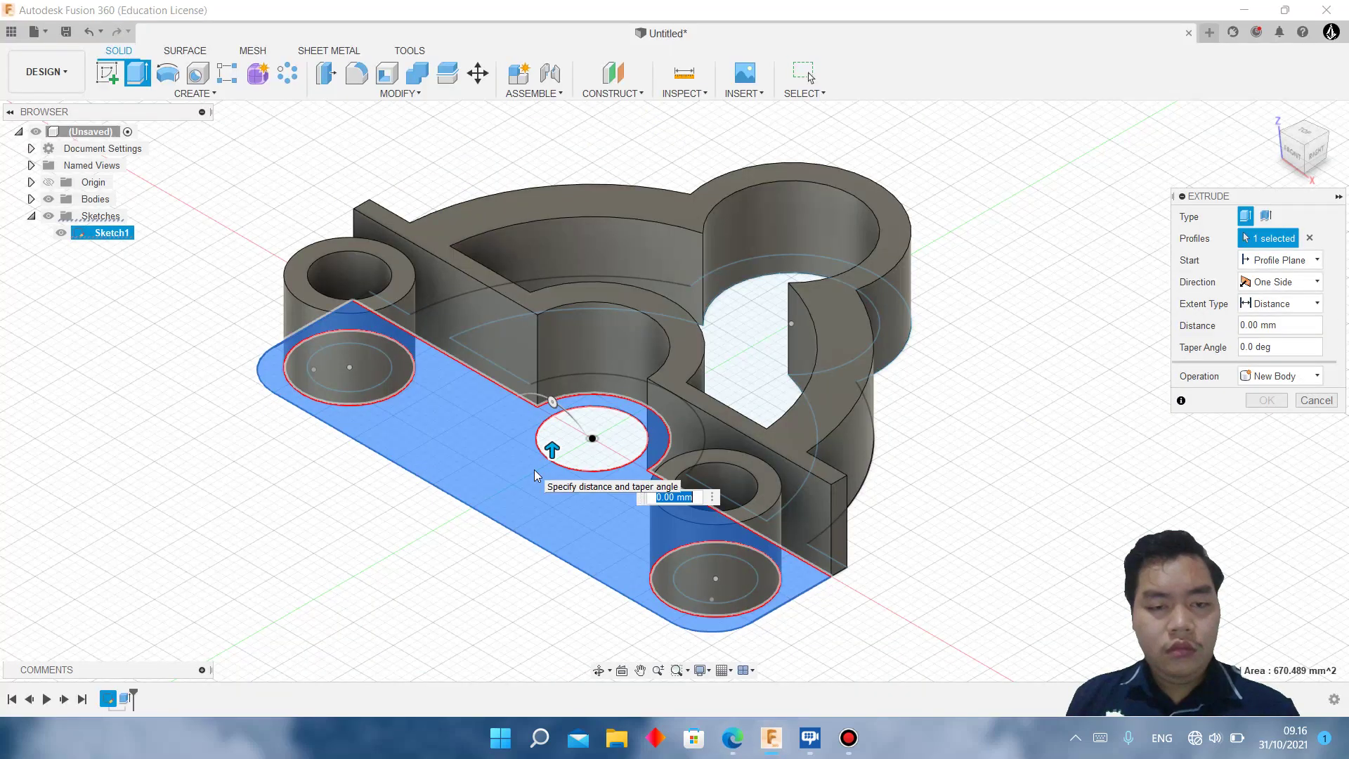
text(10)
key(Return)
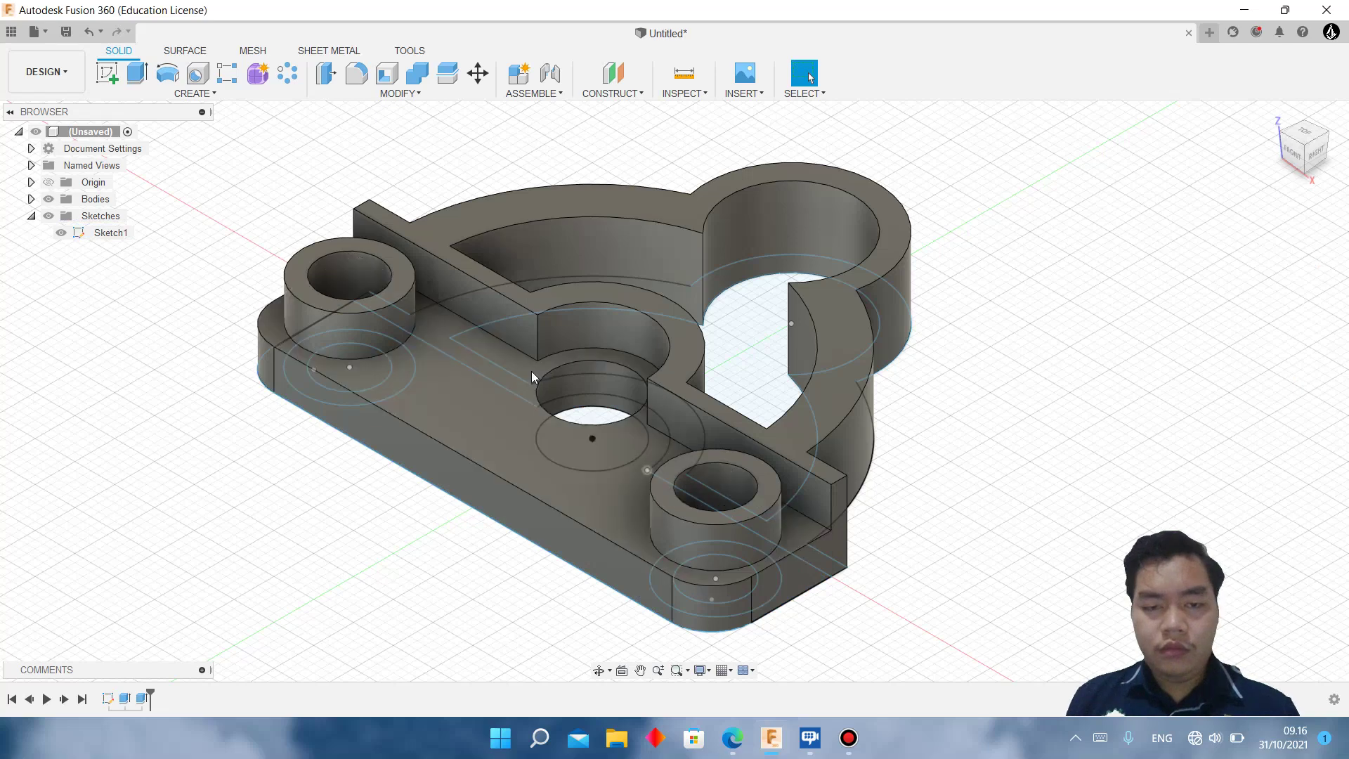
click(48, 216)
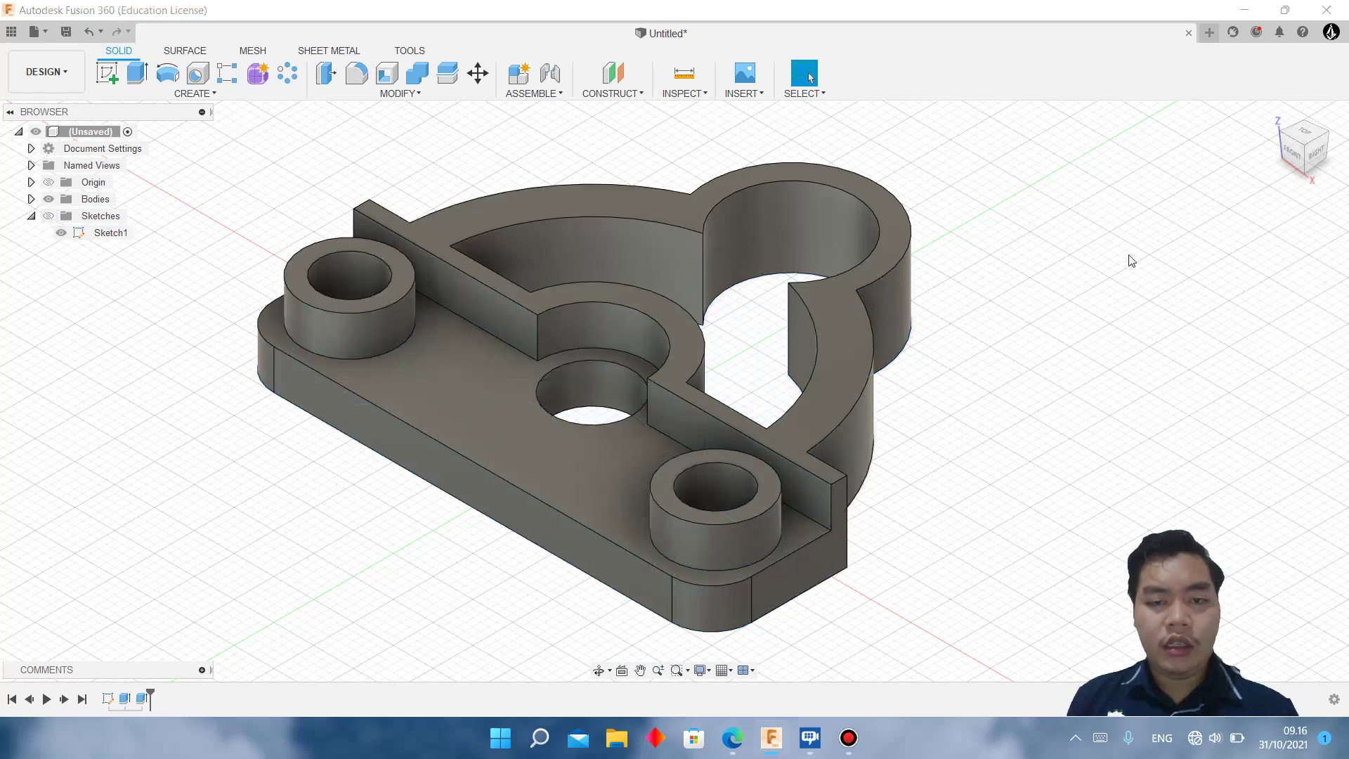
mouse_move(673, 391)
shift+middle_down()
mouse_move(808, 391)
mouse_move(818, 539)
shift+middle_up()
mouse_move(732, 738)
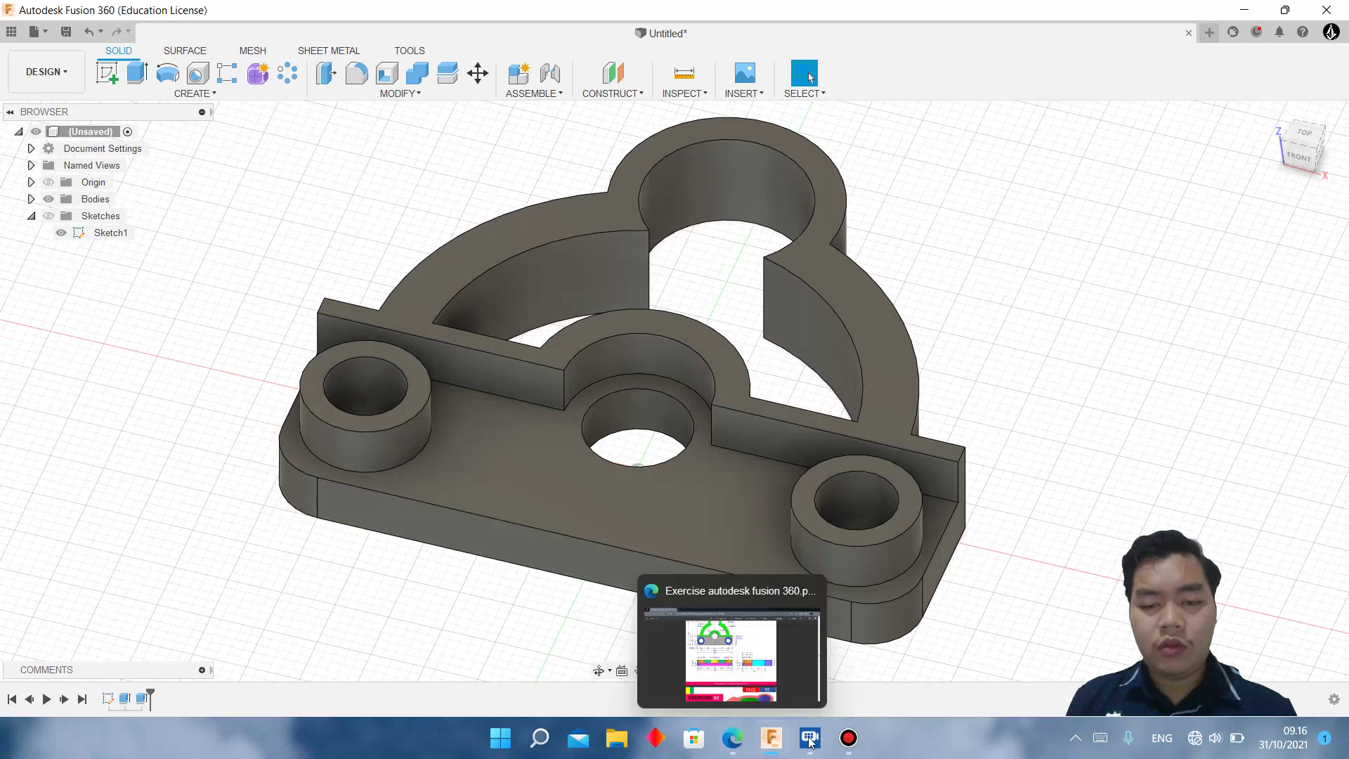